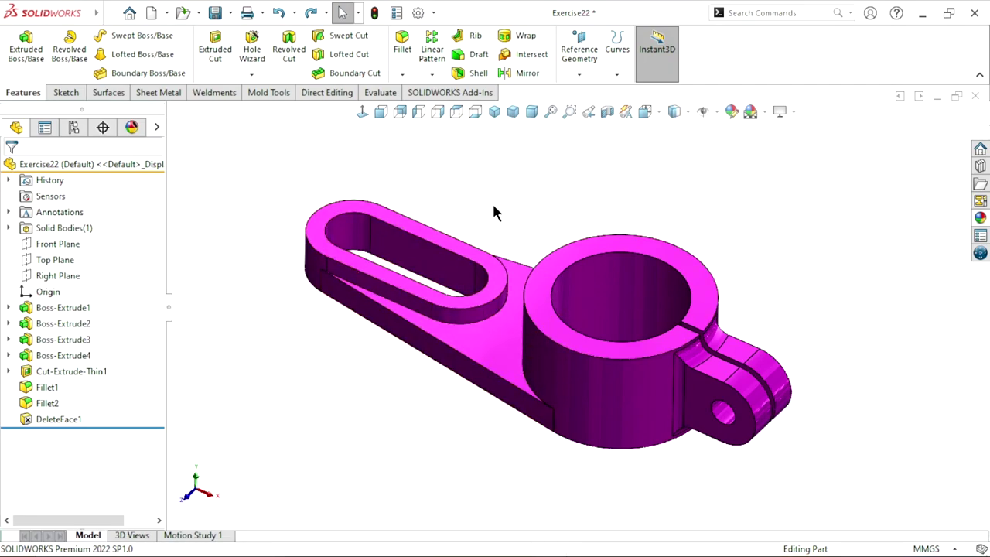
- Orbit the finished magenta Exercise22 lever clamp to show it from another angle
{"action": "mouse_move", "coordinate": [410, 407]}
{"action": "middle_mouse_down"}
{"action": "mouse_move", "coordinate": [449, 382]}
{"action": "mouse_move", "coordinate": [409, 378]}
{"action": "mouse_move", "coordinate": [407, 389]}
{"action": "middle_mouse_up"}
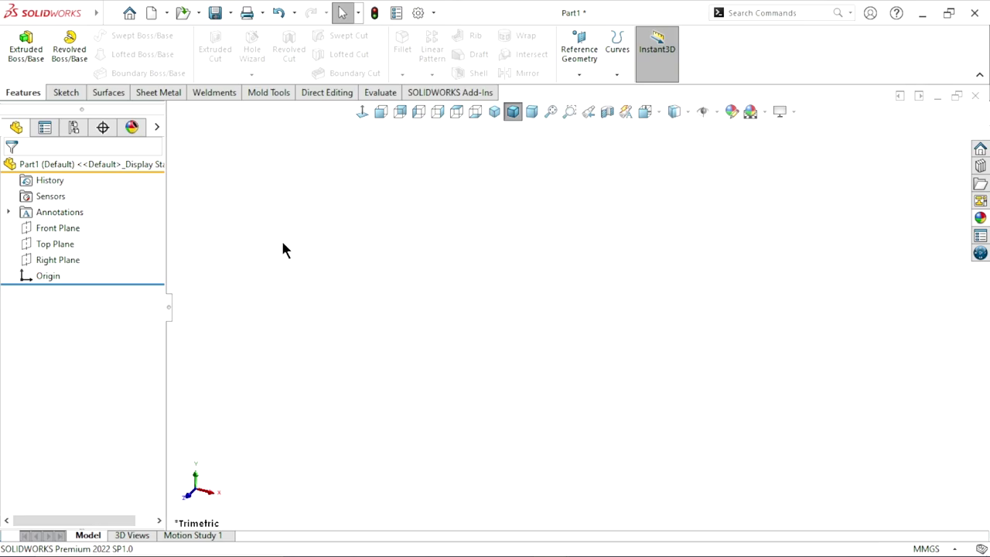
- Sketch on the Top Plane an outer and an inner circle, both centred on the origin
{"action": "left_click", "coordinate": [69, 244]}
{"action": "left_click", "coordinate": [83, 222]}
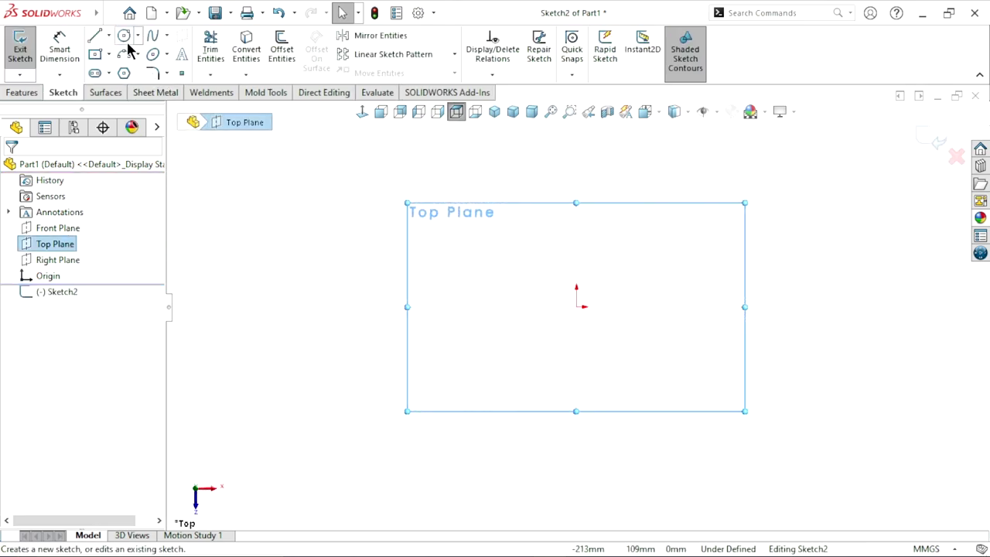
{"action": "left_click", "coordinate": [124, 37]}
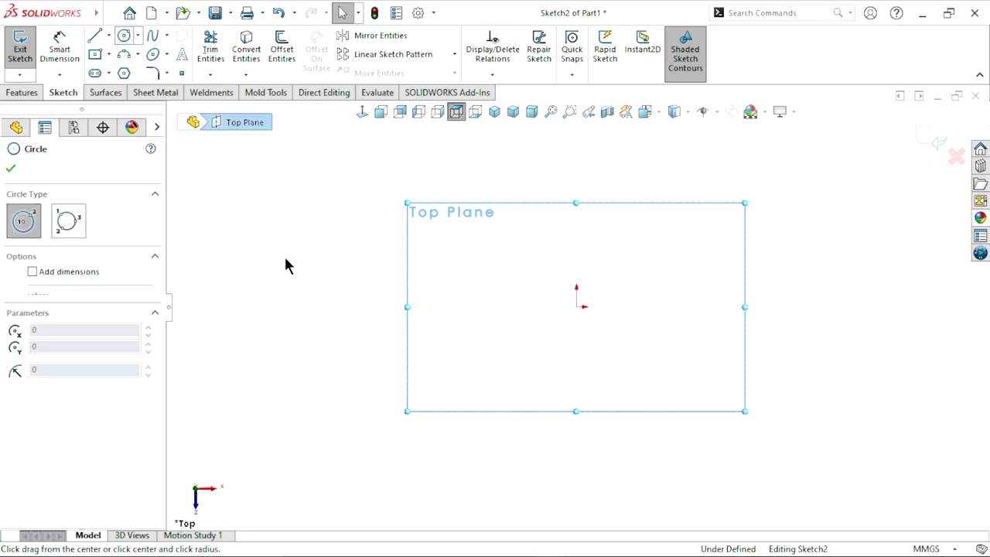
{"action": "left_click", "coordinate": [576, 307]}
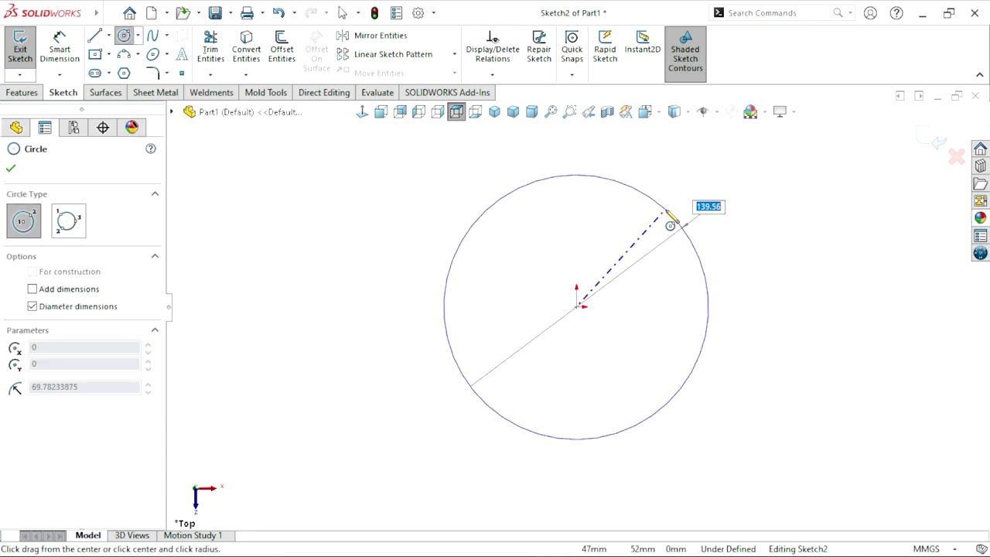
{"action": "left_click", "coordinate": [669, 222]}
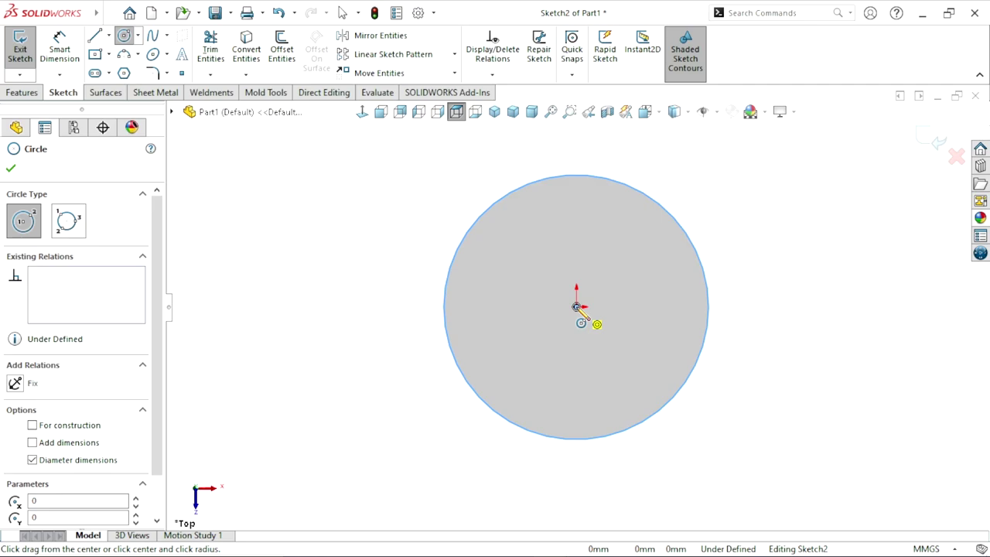
{"action": "left_click", "coordinate": [576, 307]}
{"action": "left_click", "coordinate": [628, 248]}
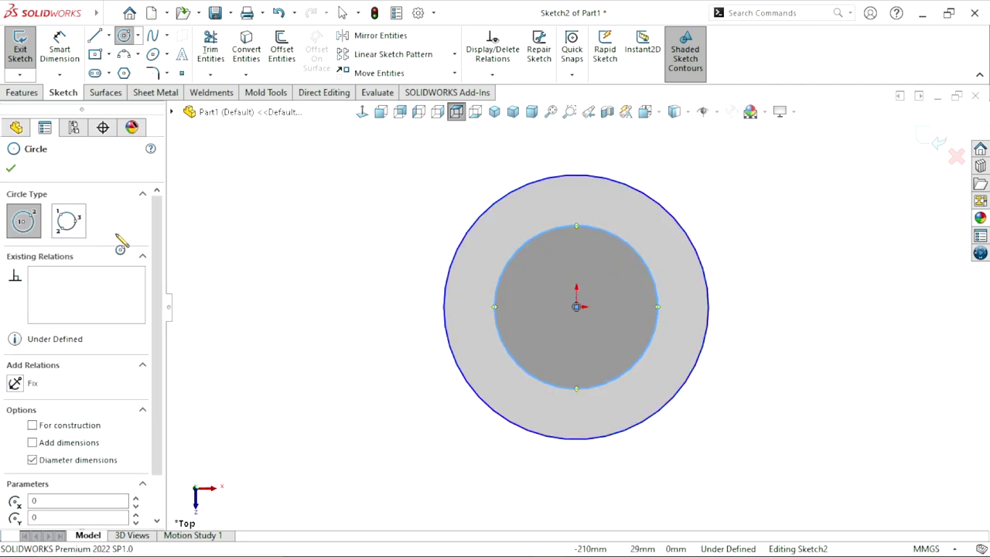
{"action": "left_click", "coordinate": [11, 170]}
{"action": "left_click", "coordinate": [54, 66]}
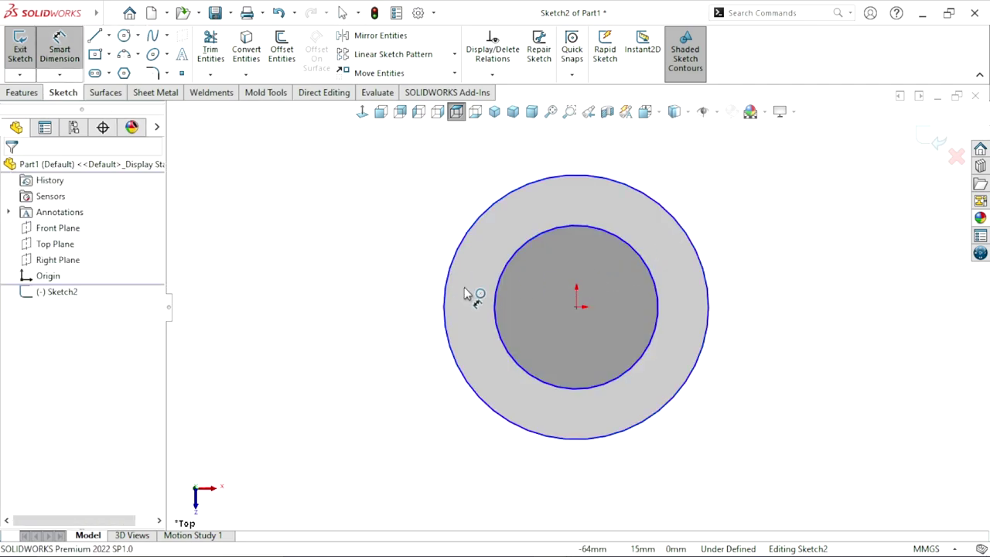
- Dimension the outer circle to Ø100 and the inner circle to Ø72
{"action": "left_click", "coordinate": [733, 309]}
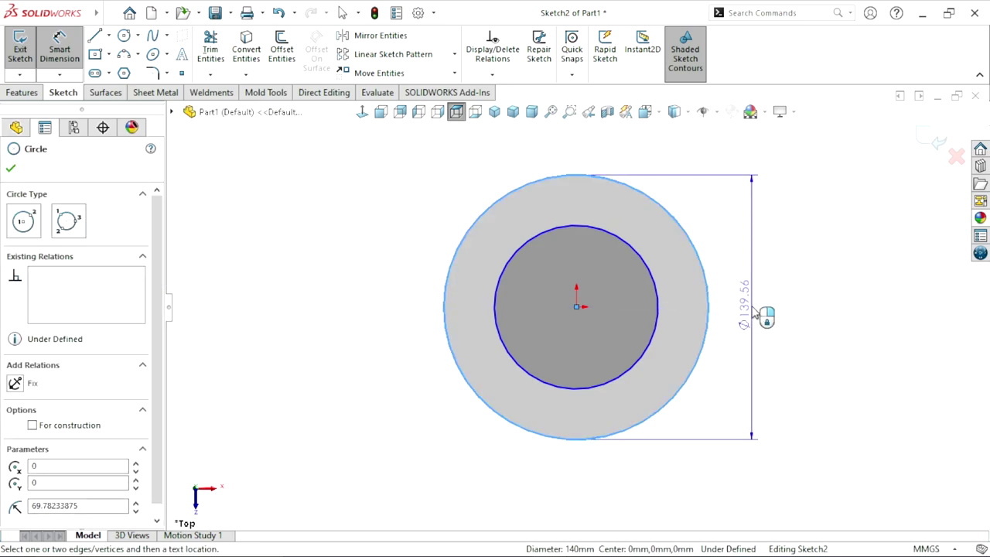
{"action": "left_click", "coordinate": [750, 311]}
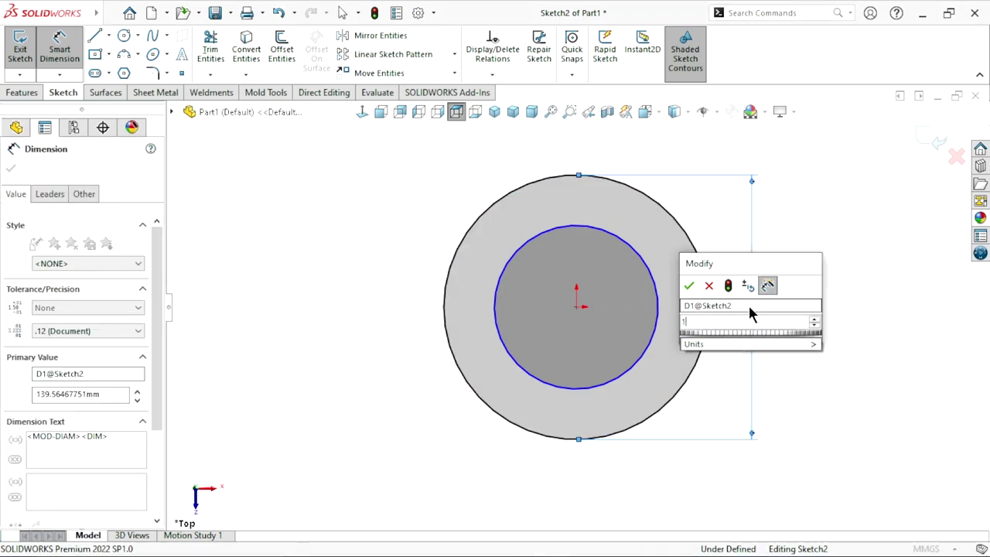
{"action": "type", "text": "100"}
{"action": "left_click", "coordinate": [688, 285]}
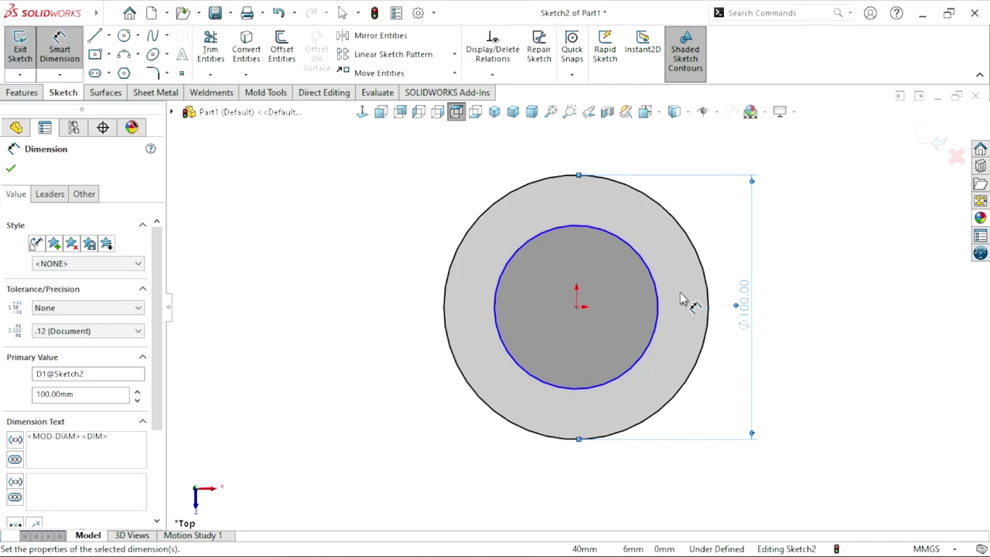
{"action": "left_click", "coordinate": [703, 313]}
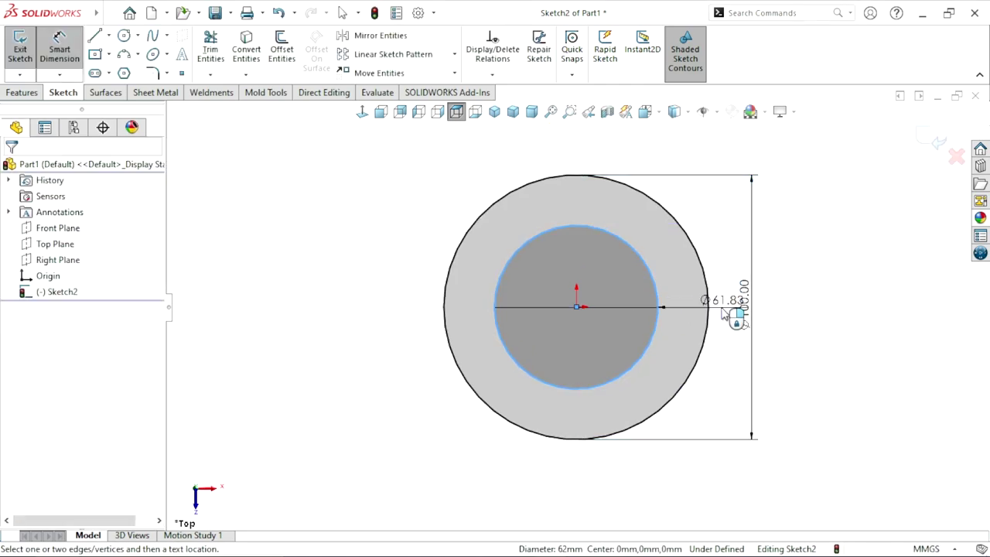
{"action": "left_click", "coordinate": [727, 316]}
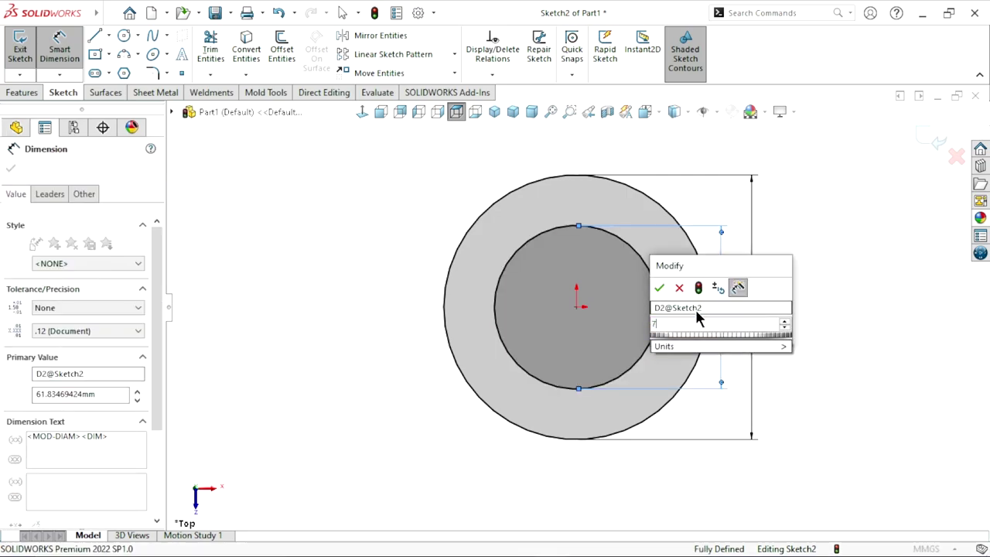
{"action": "type", "text": "72"}
{"action": "left_click", "coordinate": [659, 287]}
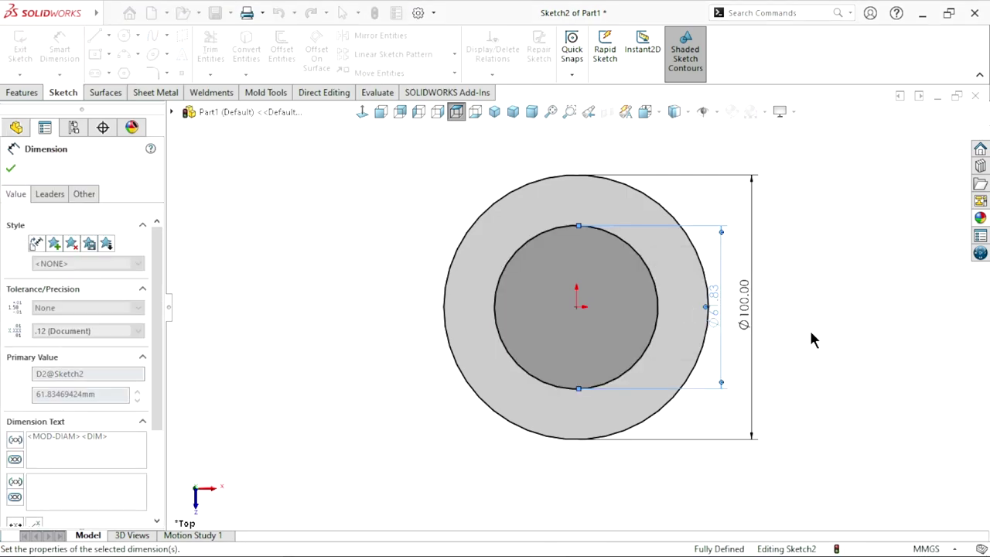
{"action": "left_click", "coordinate": [762, 320]}
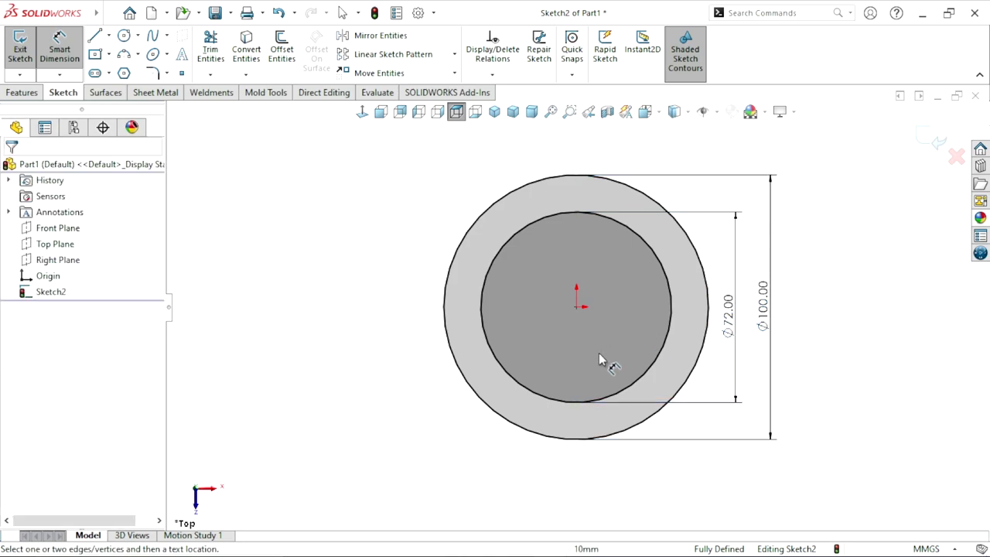
- Draw a horizontal centerline from the origin leftward past the circles
{"action": "scroll", "coordinate": [490, 360], "scroll_direction": "up", "scroll_amount": 3}
{"action": "scroll", "coordinate": [379, 340], "scroll_direction": "down", "scroll_amount": 2}
{"action": "scroll", "coordinate": [607, 339], "scroll_direction": "up", "scroll_amount": 2}
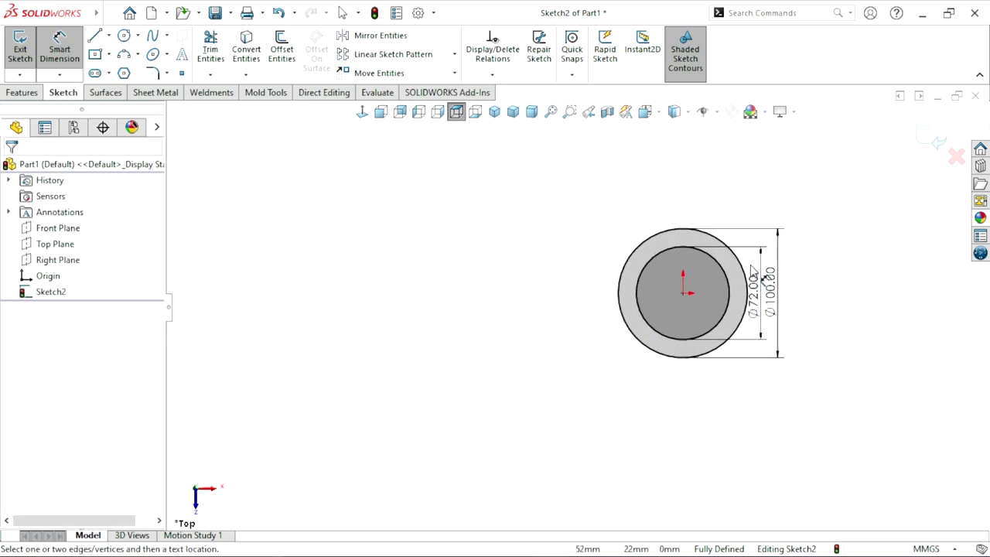
{"action": "scroll", "coordinate": [539, 293], "scroll_direction": "down", "scroll_amount": 2}
{"action": "left_click", "coordinate": [108, 36]}
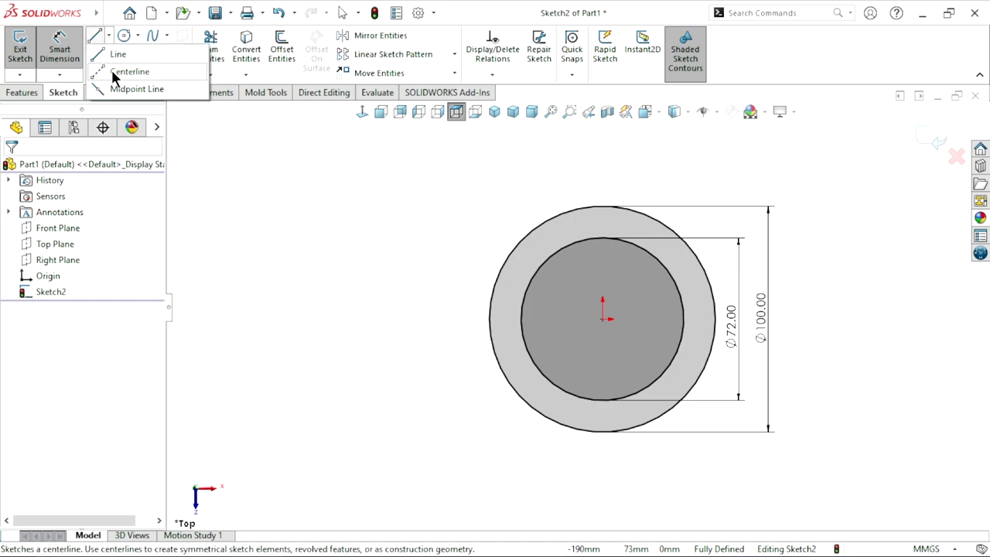
{"action": "left_click", "coordinate": [111, 69]}
{"action": "left_click", "coordinate": [602, 318]}
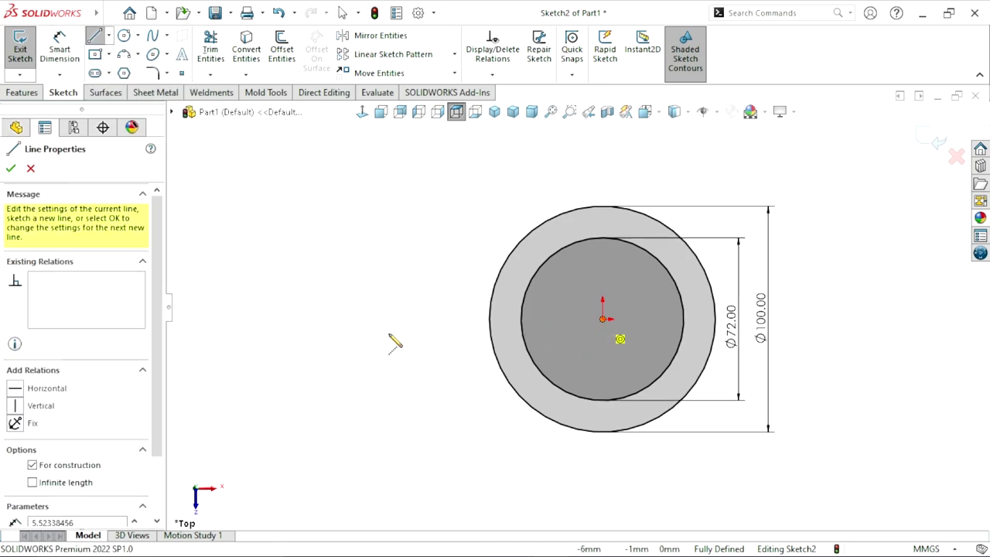
{"action": "left_click", "coordinate": [343, 319]}
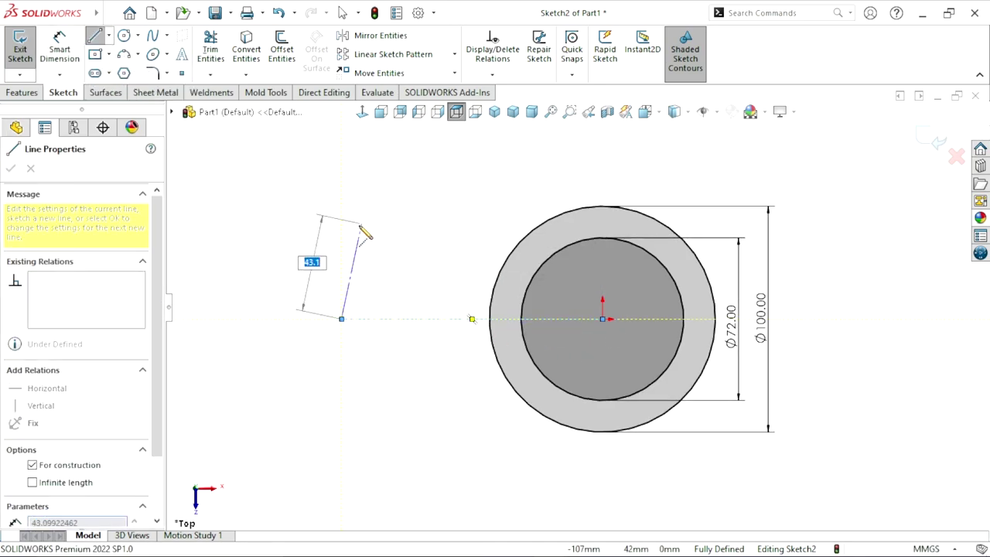
{"action": "right_click", "coordinate": [391, 236]}
{"action": "left_click", "coordinate": [389, 235]}
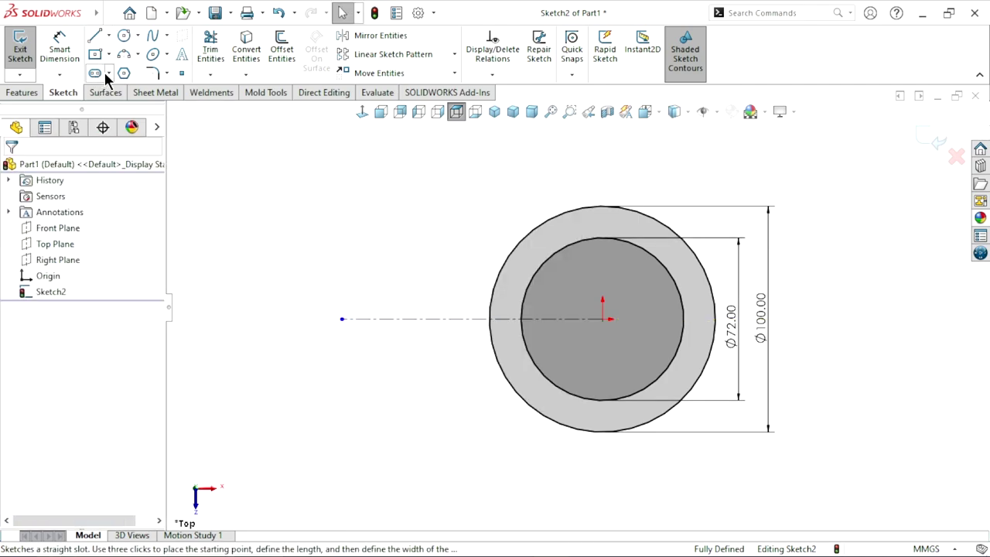
- Draw a straight slot along the centerline to the left of the ring
{"action": "left_click", "coordinate": [109, 73]}
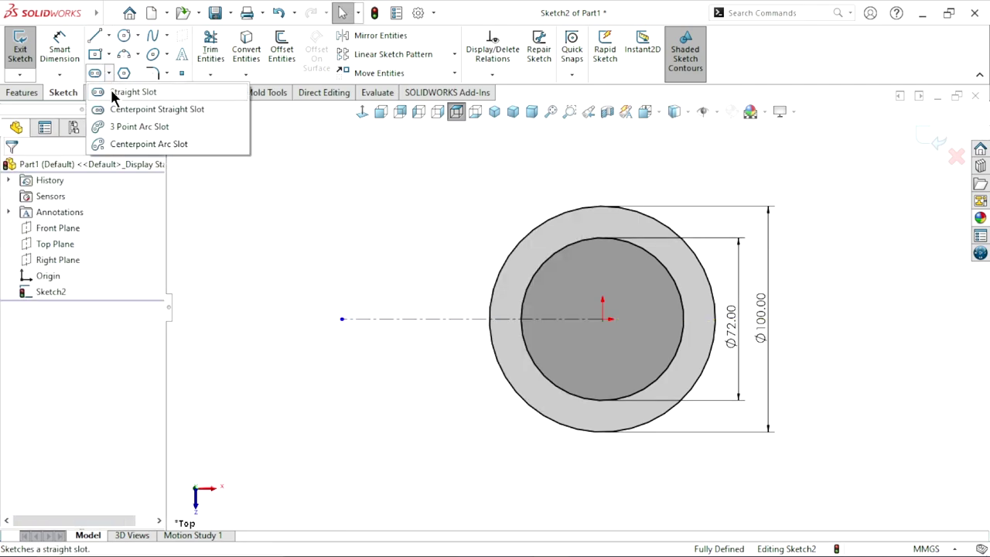
{"action": "left_click", "coordinate": [112, 93]}
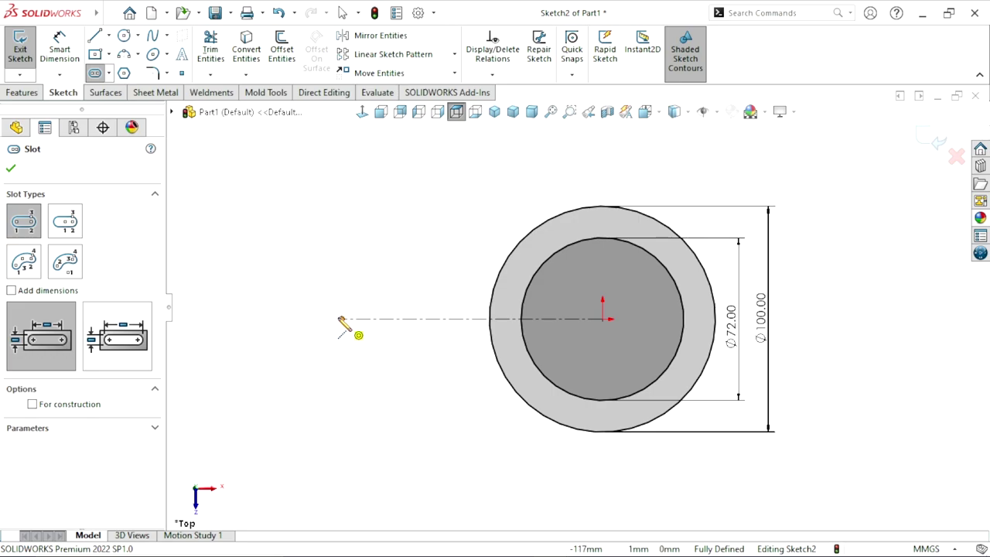
{"action": "left_click", "coordinate": [419, 320]}
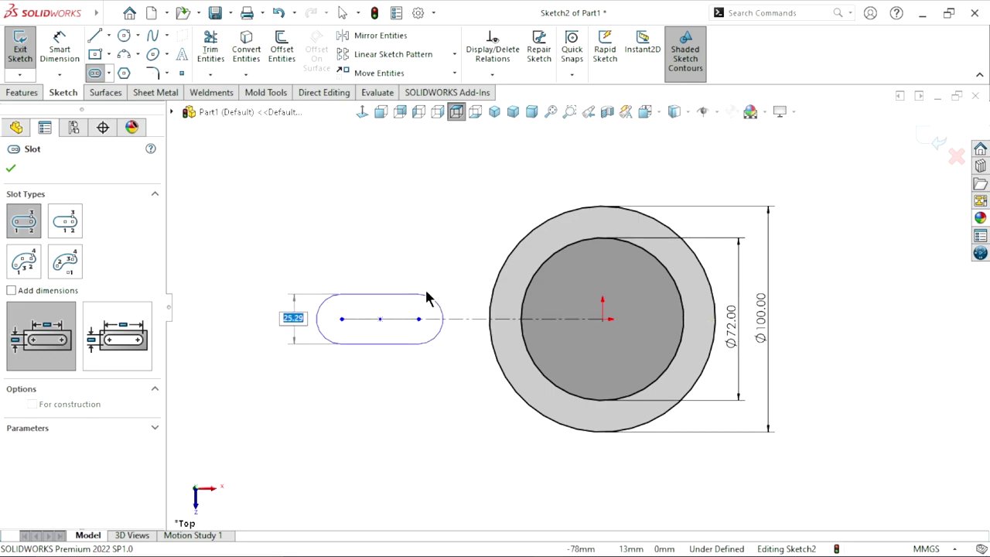
{"action": "left_click", "coordinate": [428, 281]}
{"action": "right_click", "coordinate": [462, 230]}
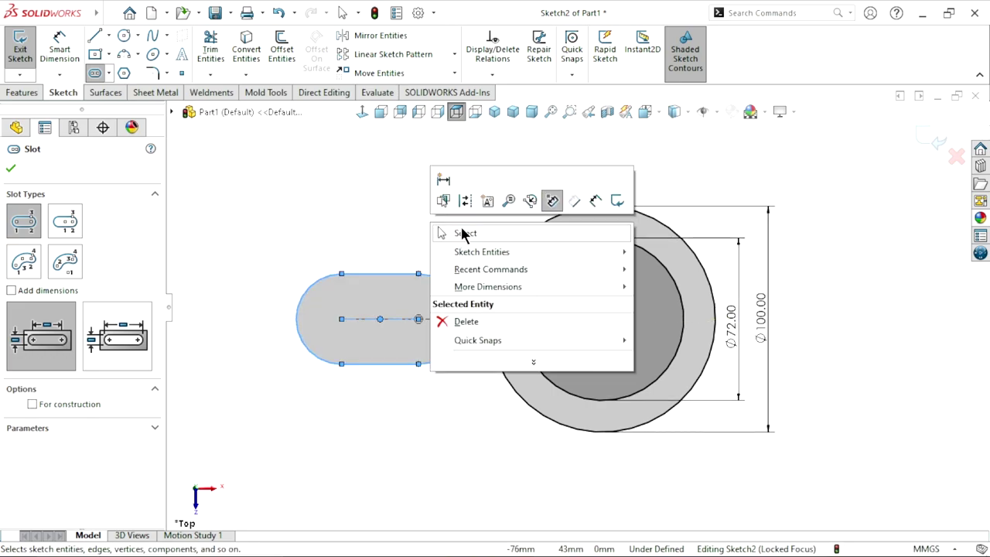
{"action": "left_click", "coordinate": [458, 231]}
- Dimension the slot's end arc radius to R25
{"action": "left_click", "coordinate": [45, 56]}
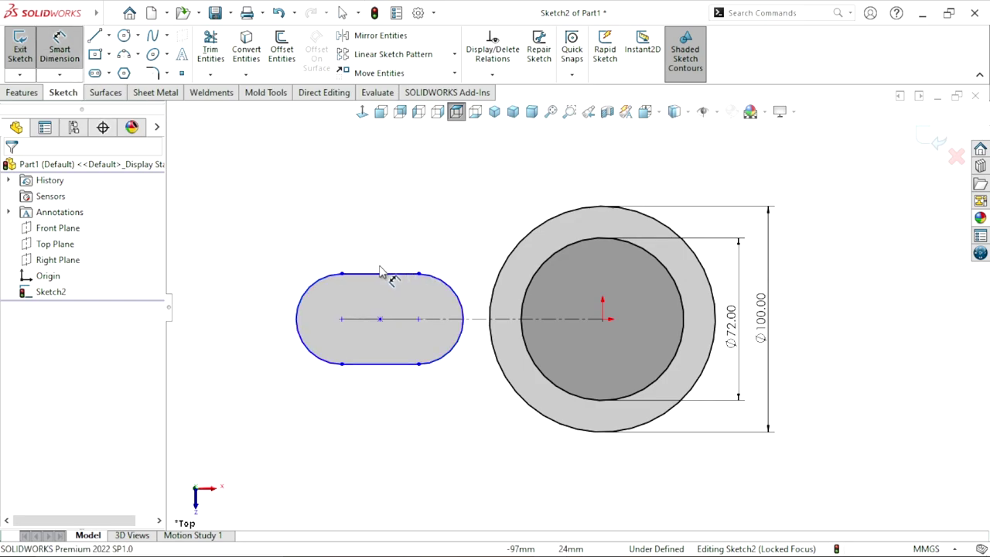
{"action": "left_click", "coordinate": [307, 292]}
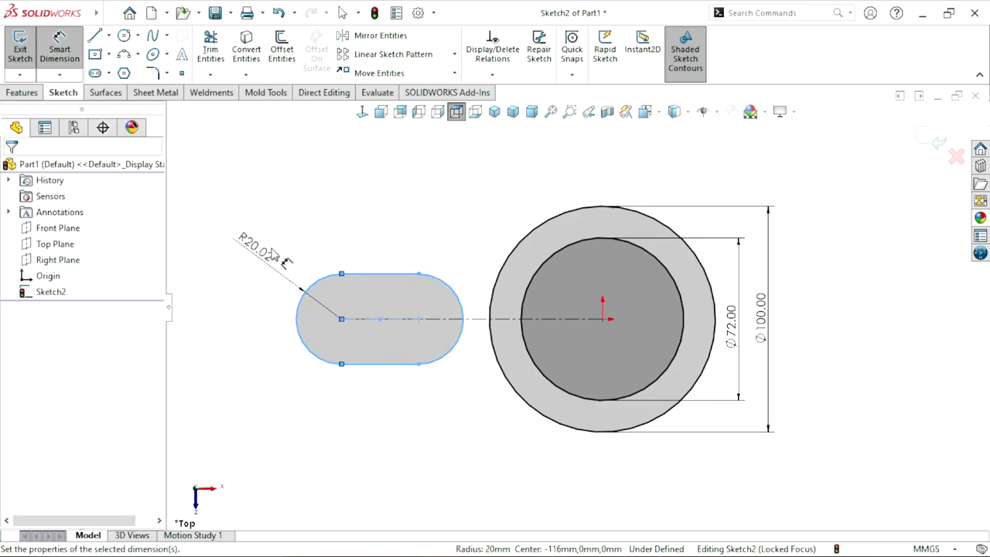
{"action": "left_click", "coordinate": [273, 254]}
{"action": "key", "text": "Return"}
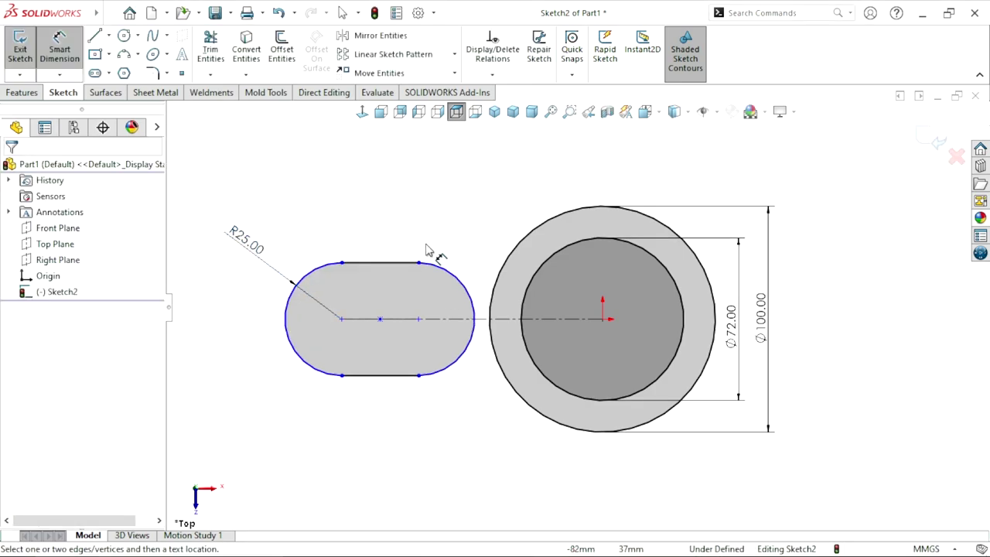
- Set the distance between the slot and ring centres to 165 mm
{"action": "left_click", "coordinate": [493, 325]}
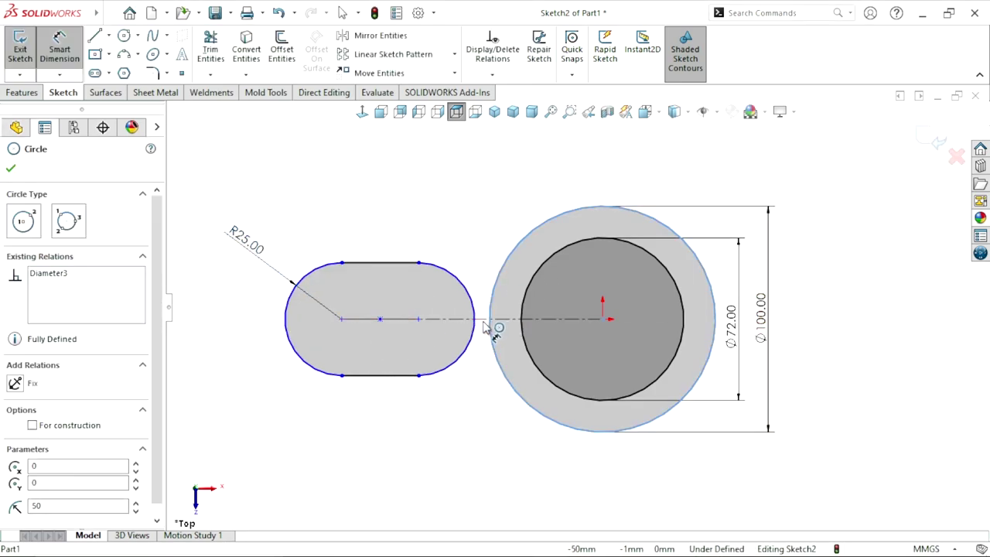
{"action": "key", "text": "Escape"}
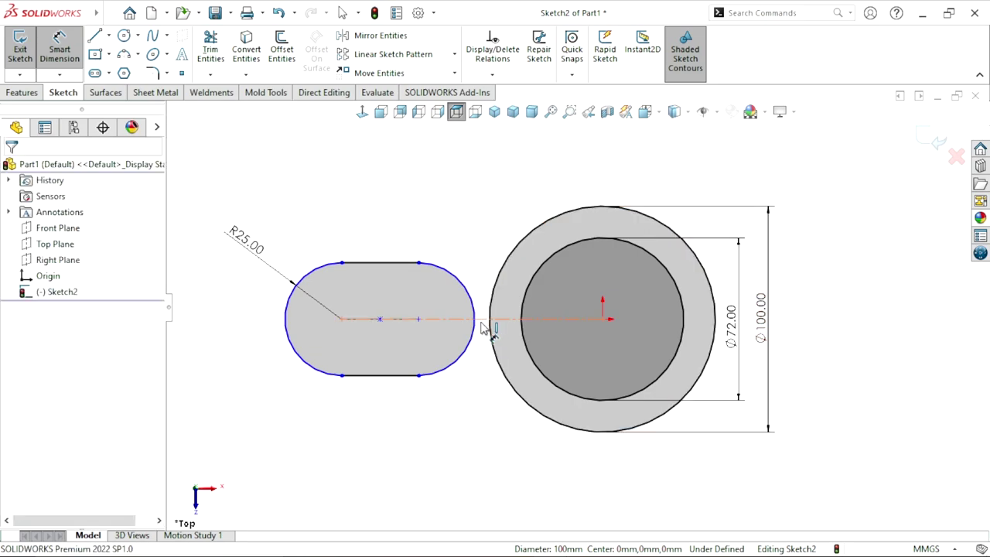
{"action": "left_click", "coordinate": [472, 318]}
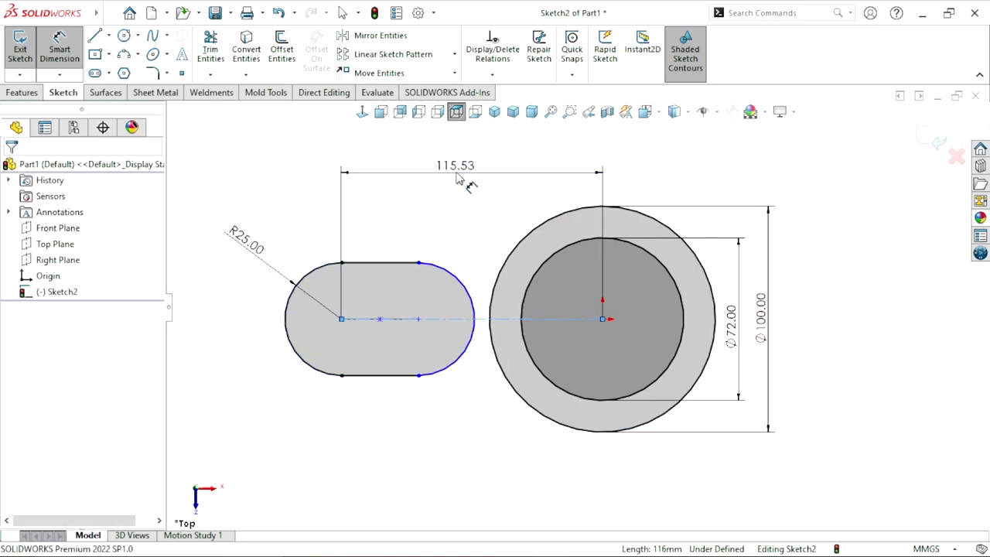
{"action": "left_click", "coordinate": [456, 178]}
{"action": "type", "text": "165"}
{"action": "key", "text": "Return"}
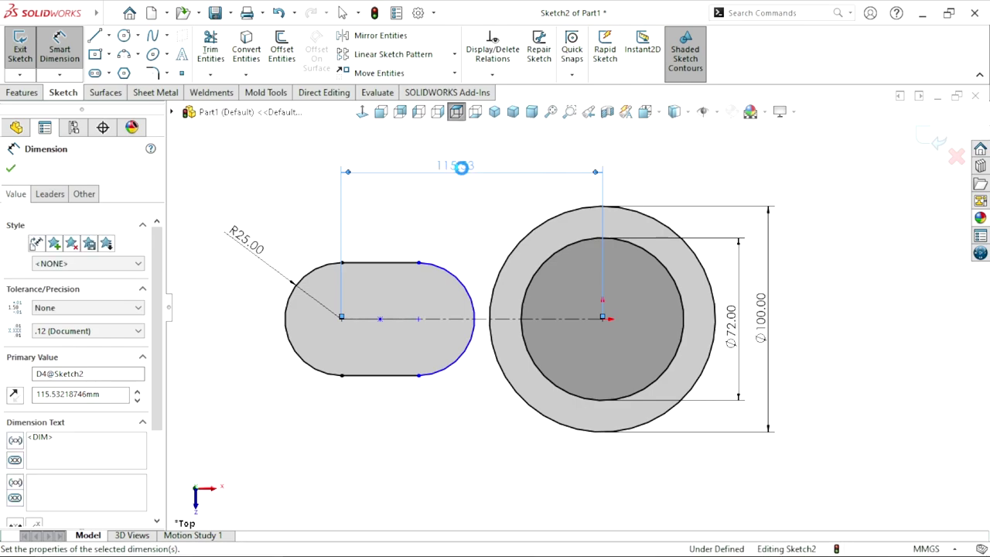
{"action": "left_click", "coordinate": [846, 276]}
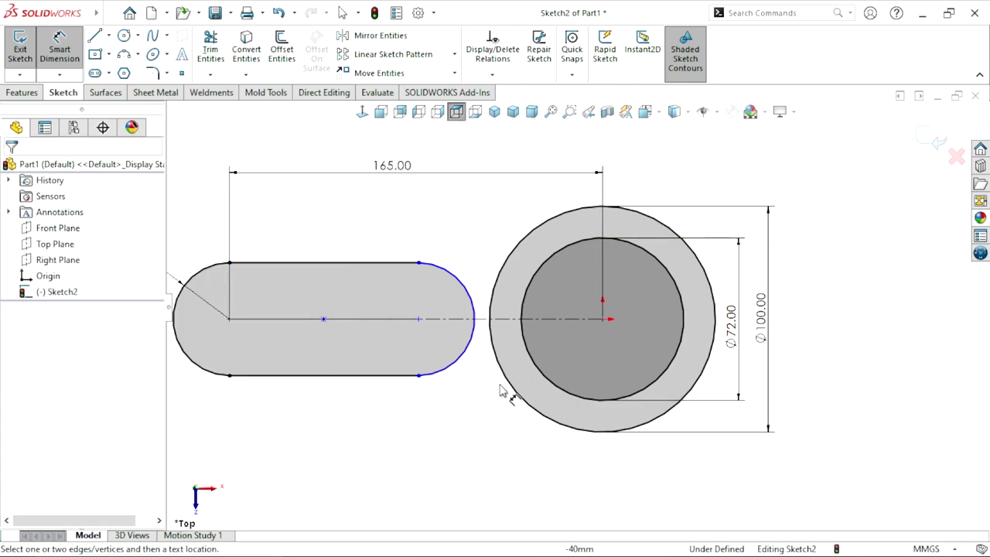
{"action": "key", "text": "f"}
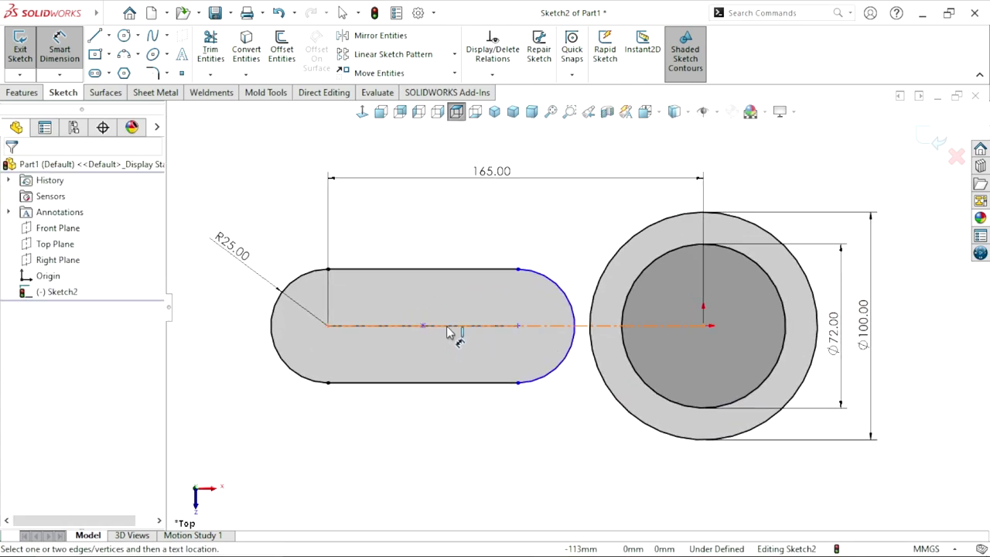
- Dimension the slot's straight length to 65 mm, fully defining the sketch
{"action": "left_click", "coordinate": [273, 323]}
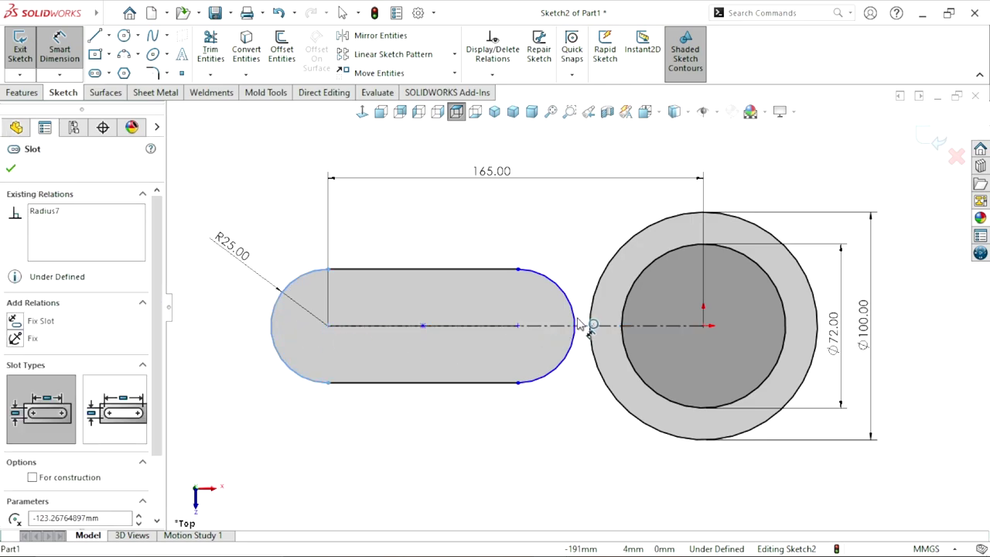
{"action": "left_click", "coordinate": [430, 224]}
{"action": "type", "text": "65"}
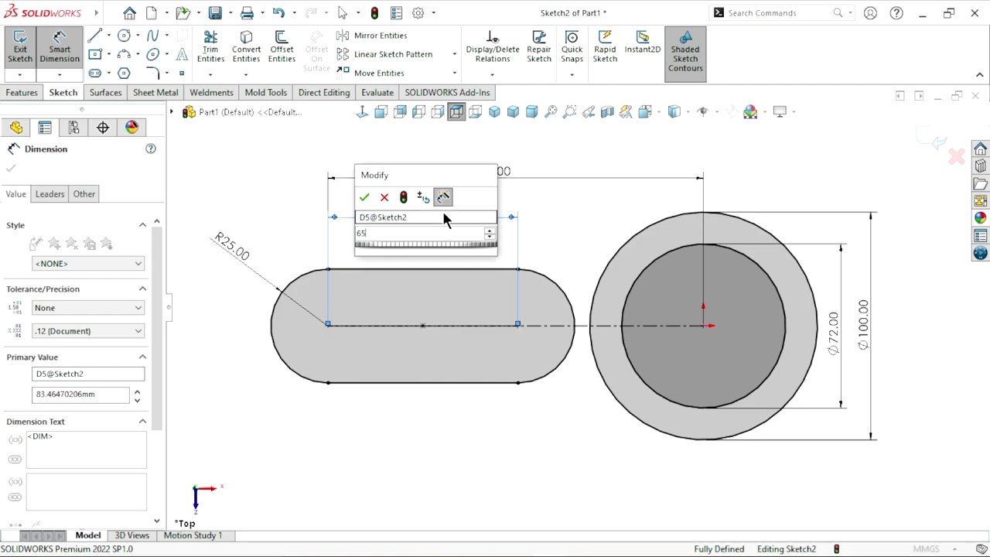
{"action": "key", "text": "Return"}
{"action": "left_click", "coordinate": [430, 436]}
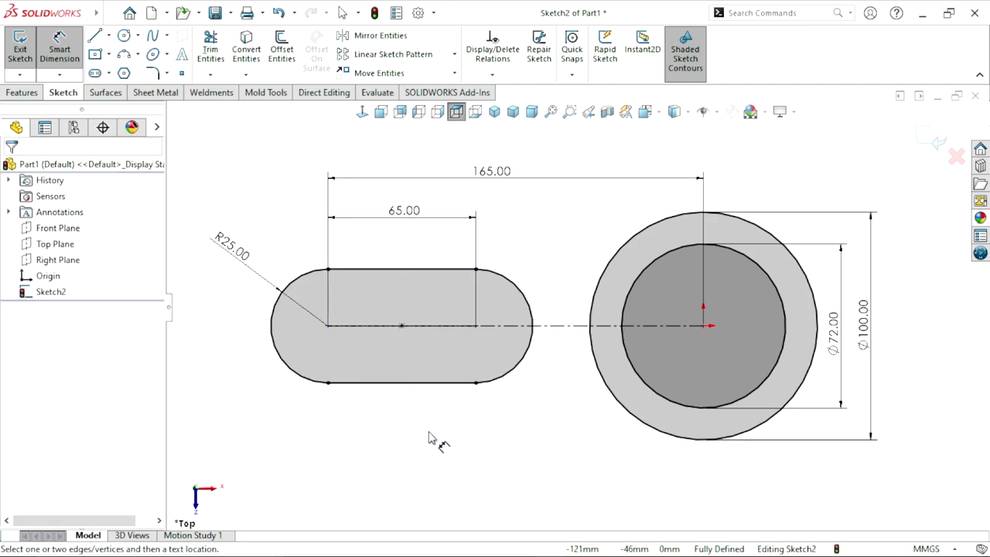
{"action": "key", "text": "f"}
{"action": "scroll", "coordinate": [636, 327], "scroll_direction": "down", "scroll_amount": 1}
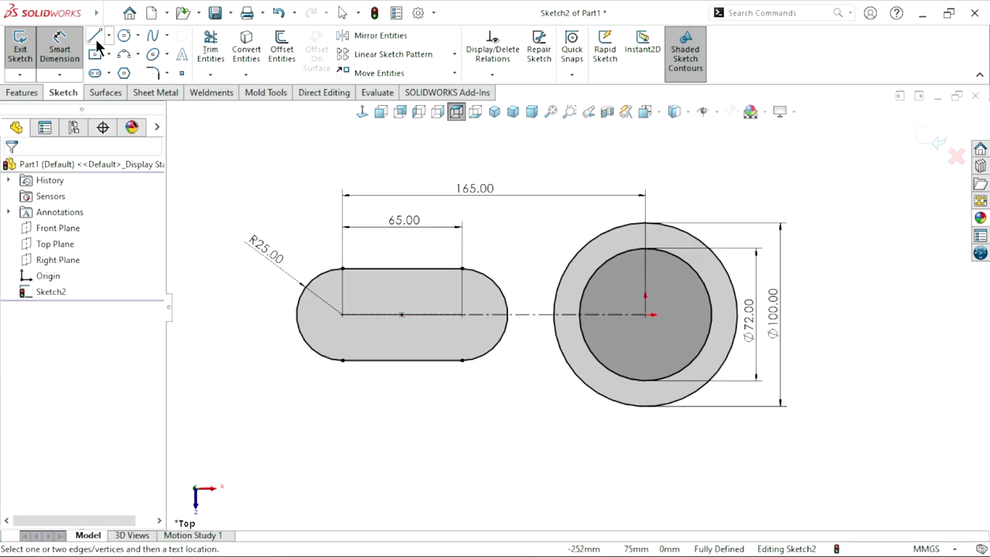
- Try a tangent line from the slot to the ring, then undo the conflicting result
{"action": "key", "text": "l"}
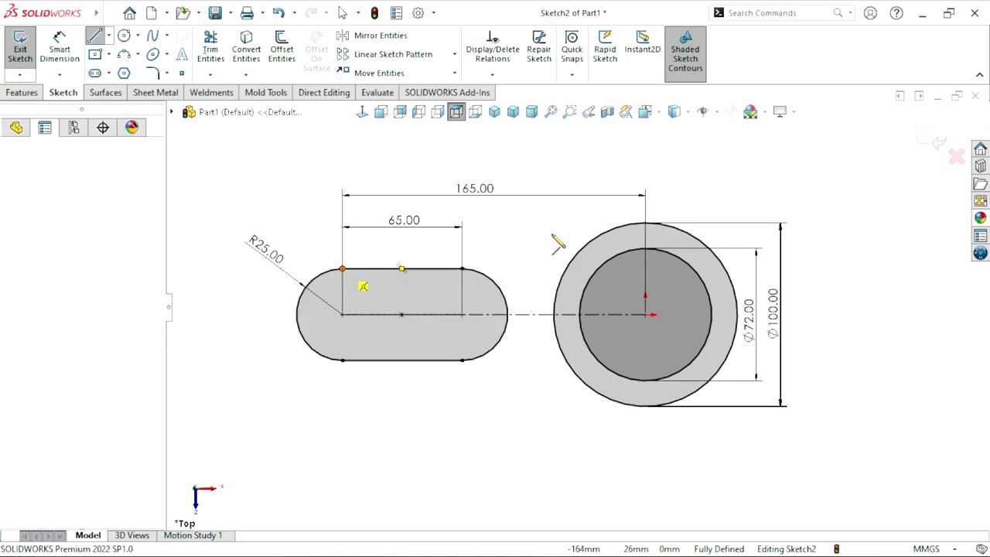
{"action": "left_click", "coordinate": [645, 224]}
{"action": "key", "text": "Escape"}
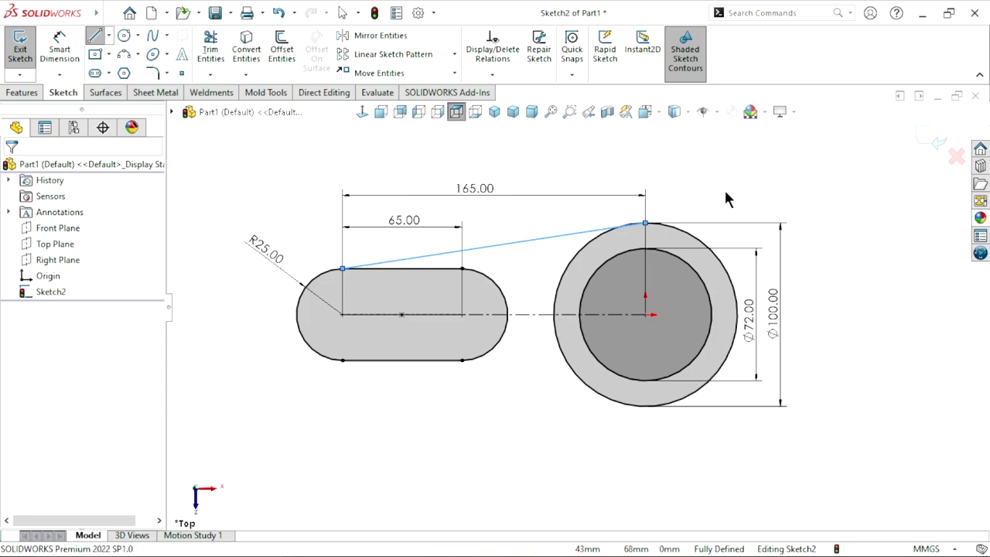
{"action": "key", "text": "Escape"}
{"action": "left_click", "coordinate": [593, 232]}
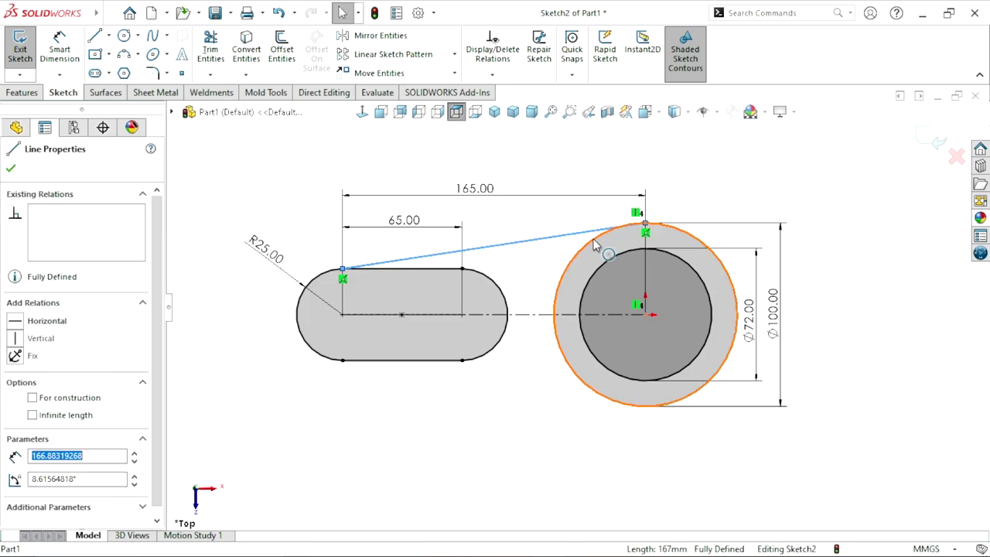
{"action": "left_click", "coordinate": [594, 244], "text": "ctrl"}
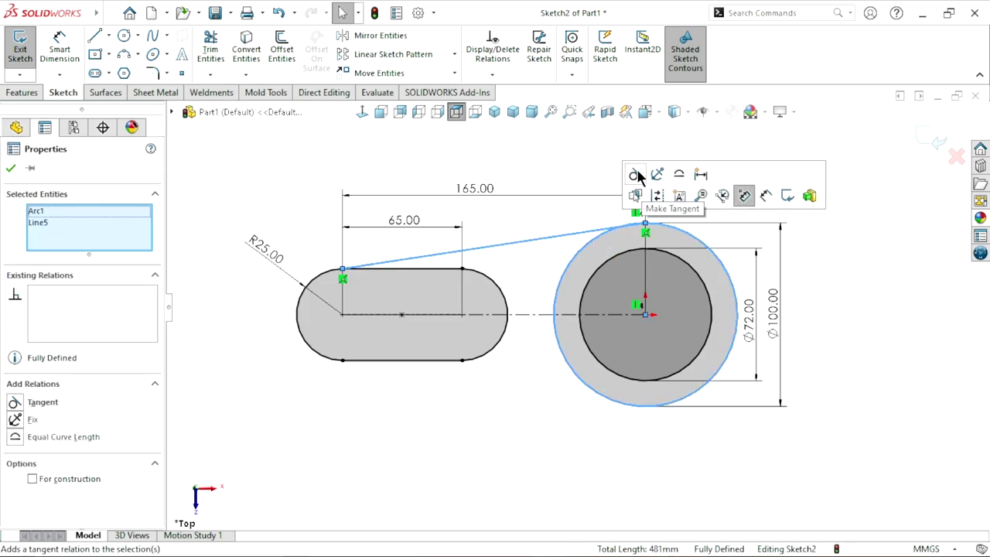
{"action": "left_click", "coordinate": [634, 175]}
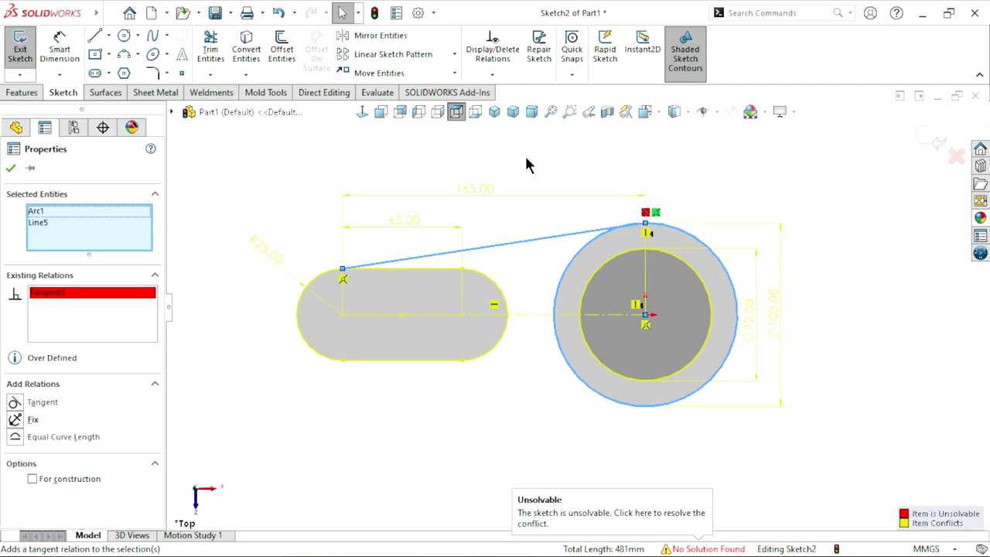
{"action": "key", "text": "ctrl+z"}
{"action": "key", "text": "ctrl+z"}
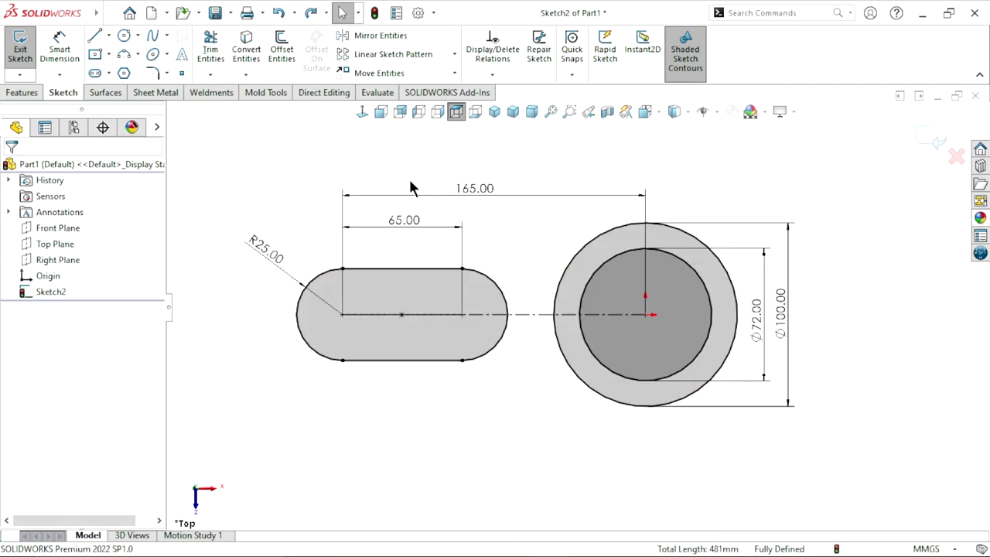
- Draw a line from the slot's top-left point to the outer ring, tangent to it
{"action": "left_click", "coordinate": [95, 36]}
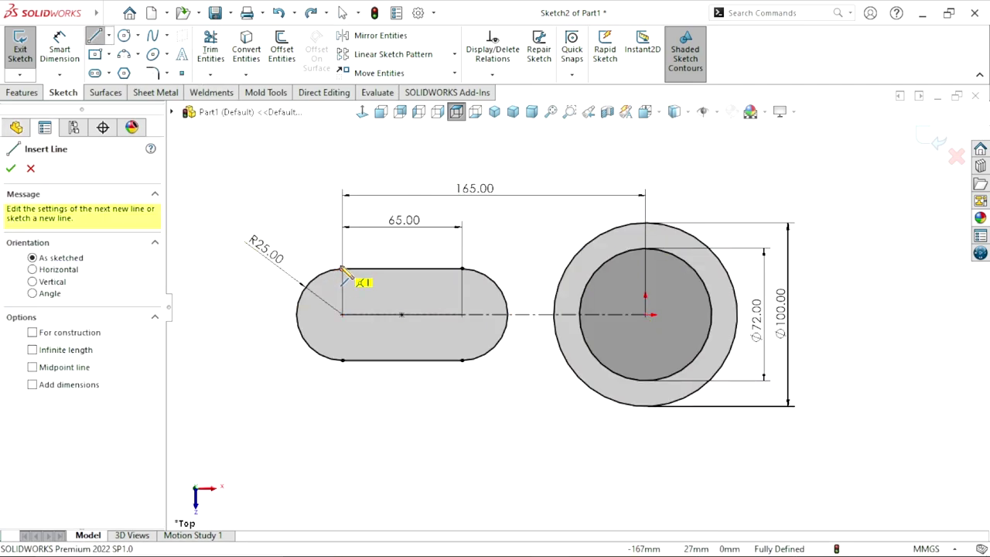
{"action": "left_click", "coordinate": [343, 268]}
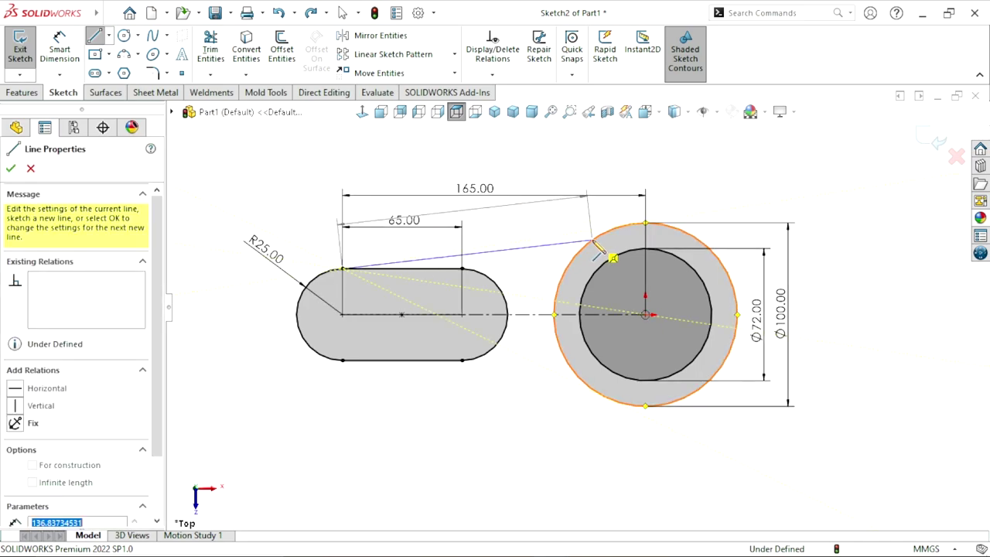
{"action": "right_click", "coordinate": [597, 162]}
{"action": "left_click", "coordinate": [617, 173]}
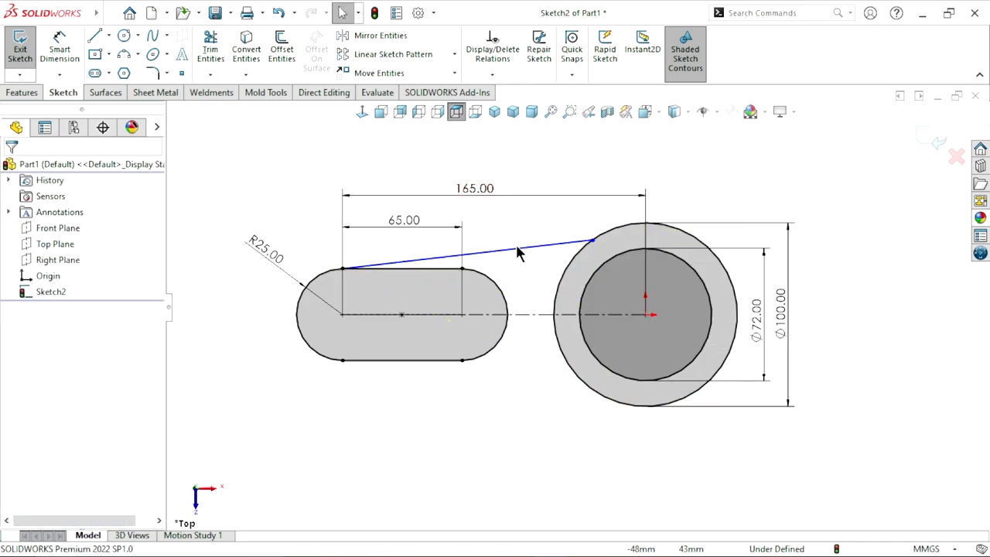
{"action": "left_click", "coordinate": [568, 249]}
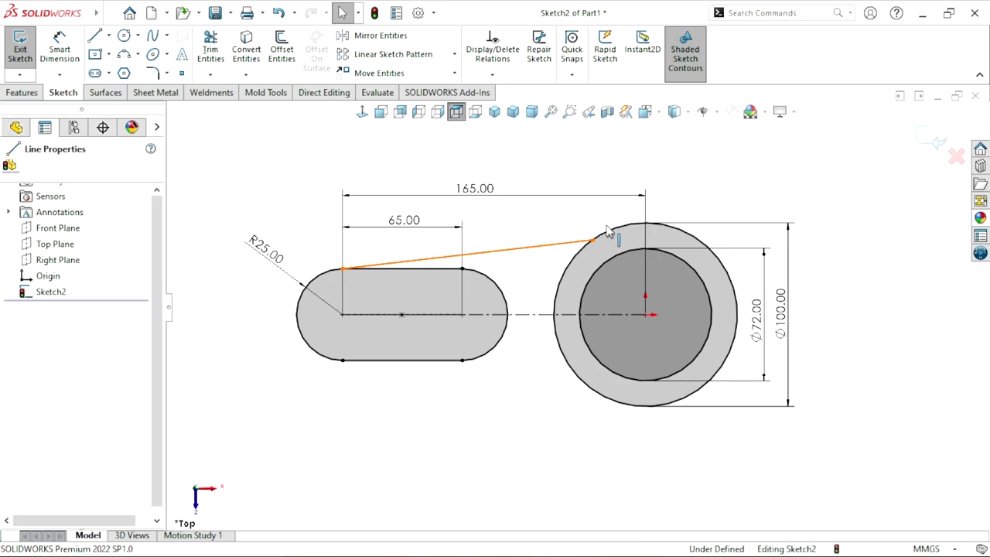
{"action": "left_click", "coordinate": [616, 229]}
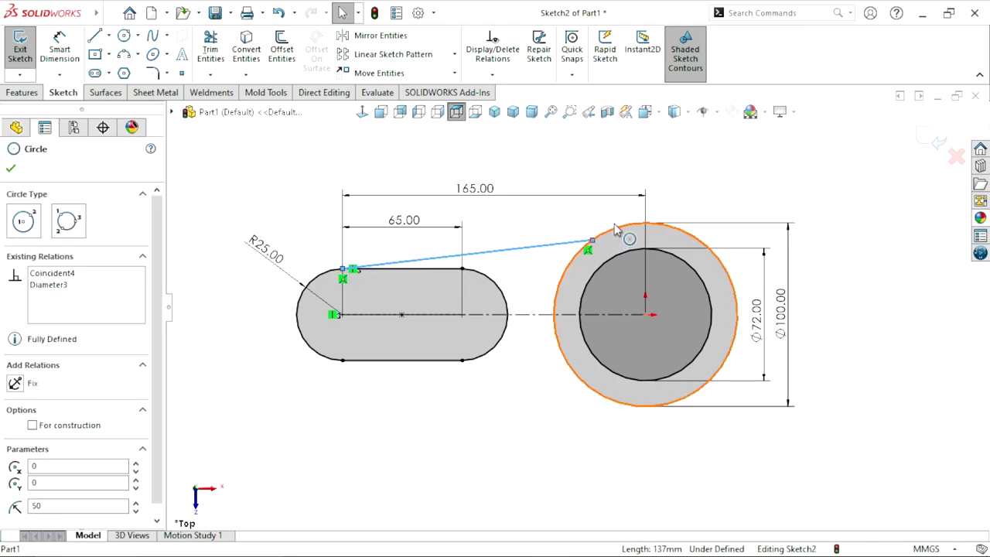
{"action": "left_click", "coordinate": [639, 197], "text": "ctrl"}
{"action": "left_click", "coordinate": [651, 192]}
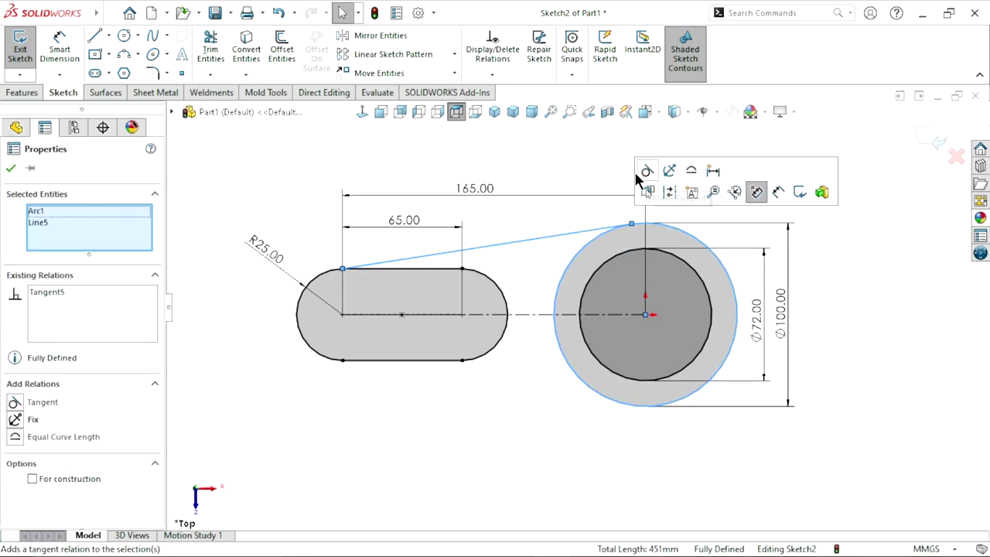
{"action": "left_click", "coordinate": [530, 168]}
- Mirror the tangent line about the centerline to form the lower connector
{"action": "left_click", "coordinate": [380, 36]}
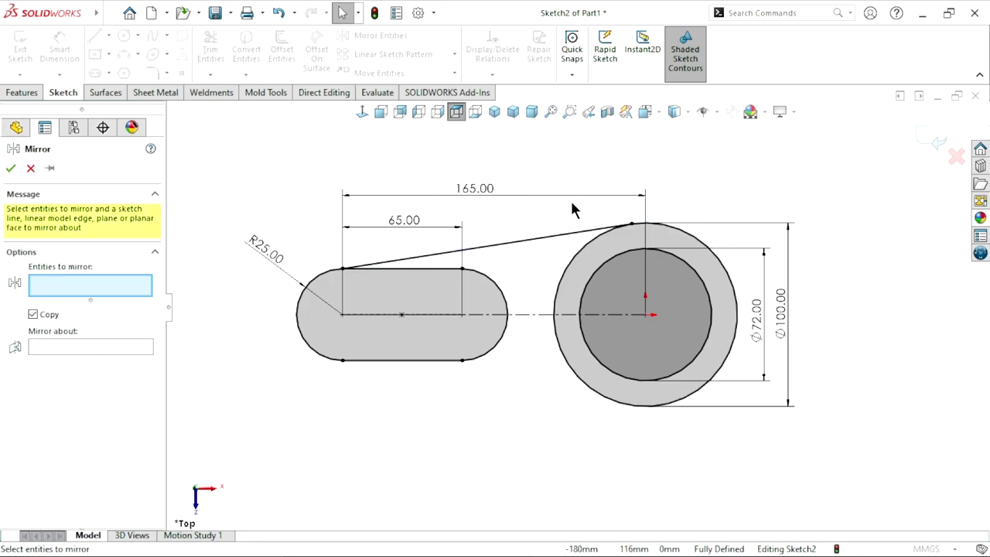
{"action": "left_click", "coordinate": [524, 242]}
{"action": "left_click", "coordinate": [75, 347]}
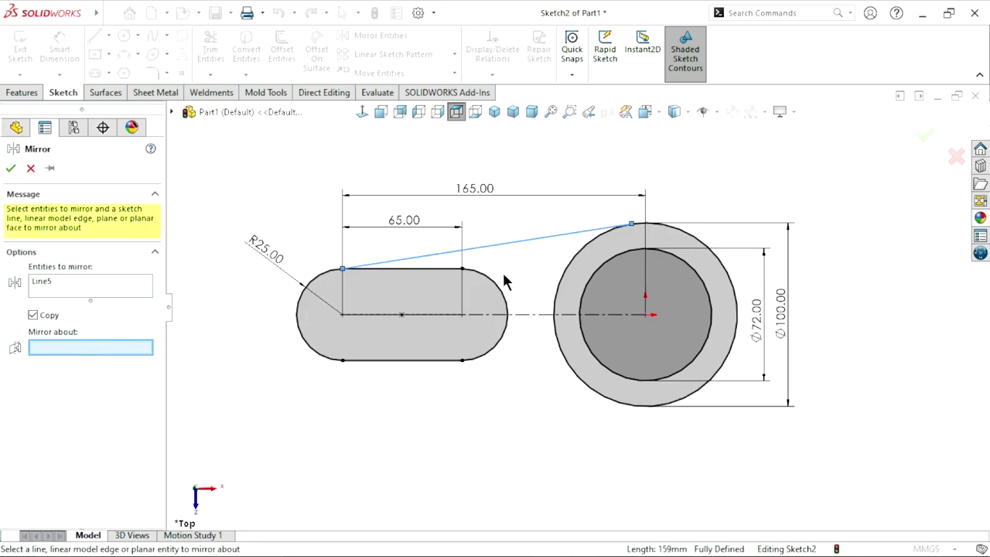
{"action": "left_click", "coordinate": [524, 316]}
{"action": "left_click", "coordinate": [10, 169]}
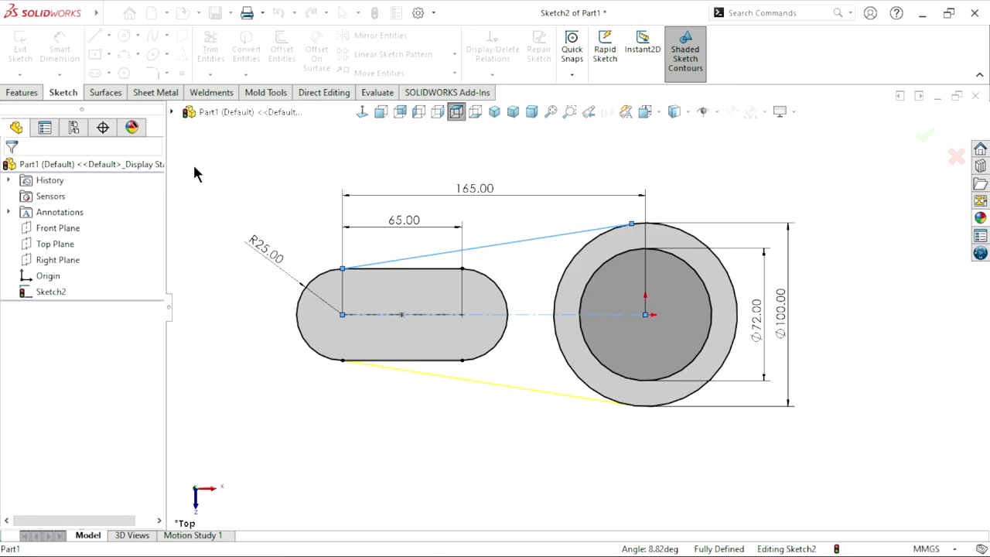
{"action": "left_click", "coordinate": [284, 43]}
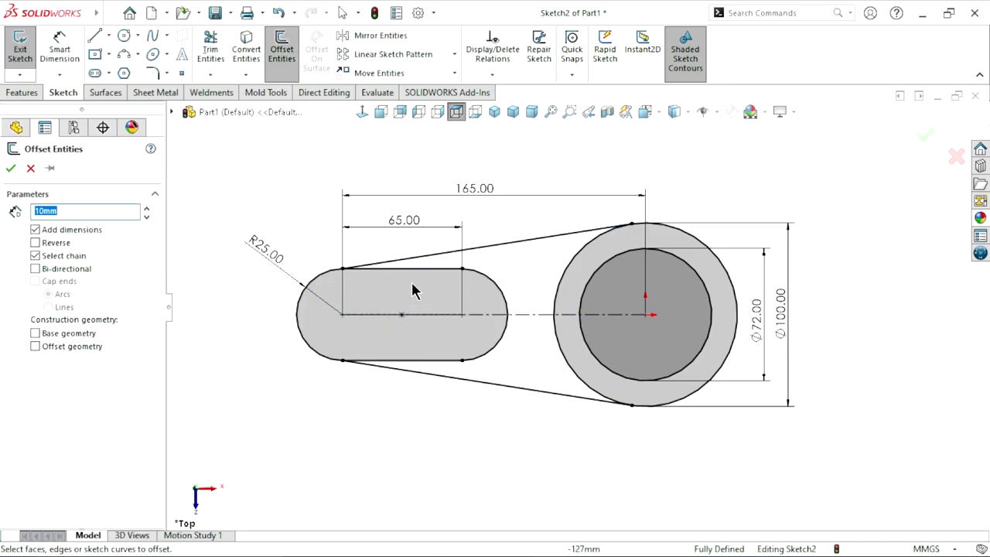
- Offset the slot outline 10 mm inward
{"action": "left_click", "coordinate": [416, 269]}
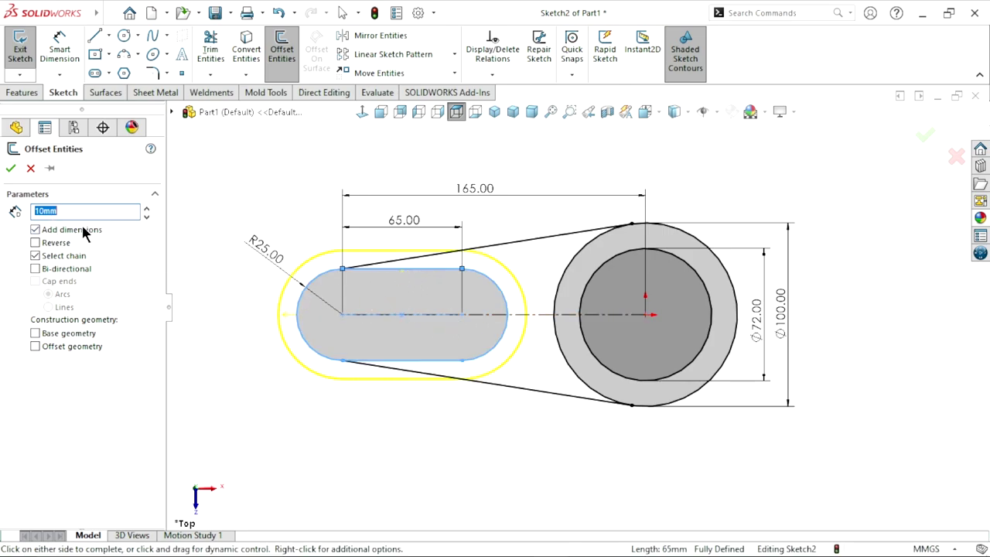
{"action": "left_click", "coordinate": [35, 243]}
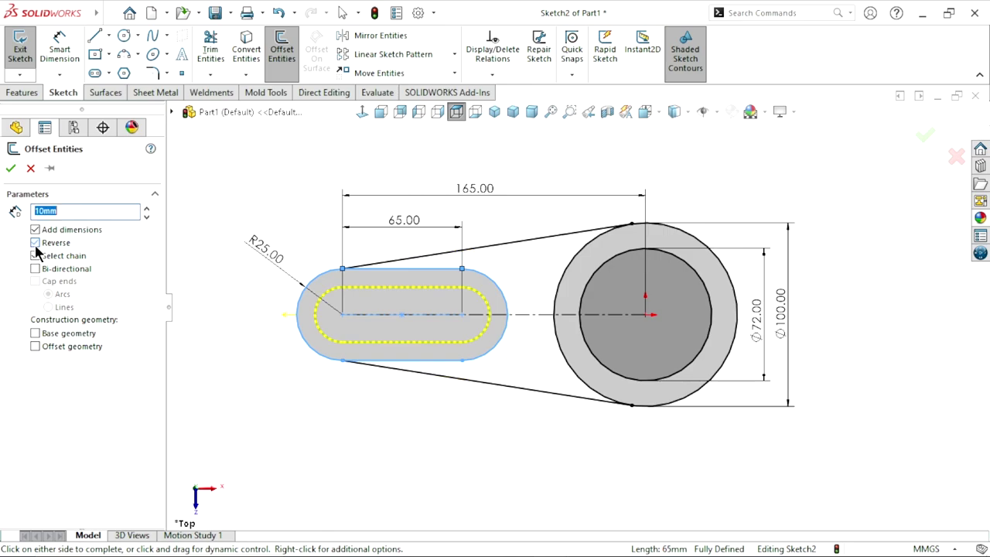
{"action": "left_click", "coordinate": [10, 169]}
{"action": "scroll", "coordinate": [541, 307], "scroll_direction": "up", "scroll_amount": 2}
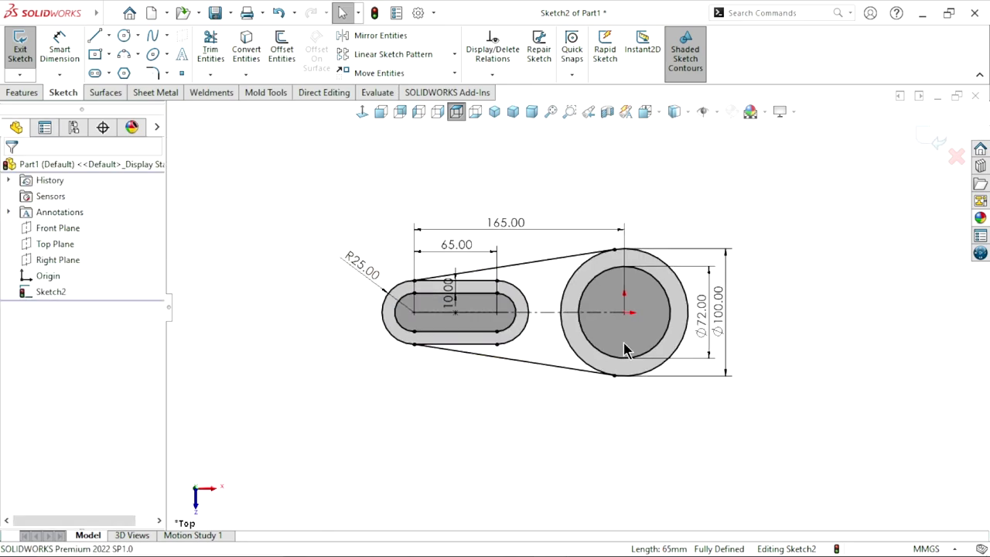
{"action": "scroll", "coordinate": [611, 307], "scroll_direction": "down", "scroll_amount": 4}
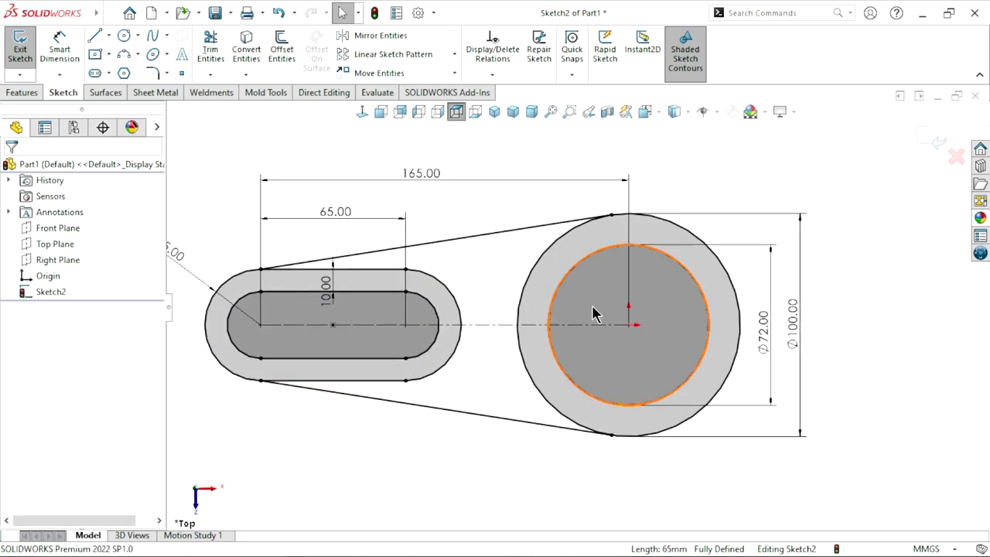
{"action": "left_click", "coordinate": [22, 96]}
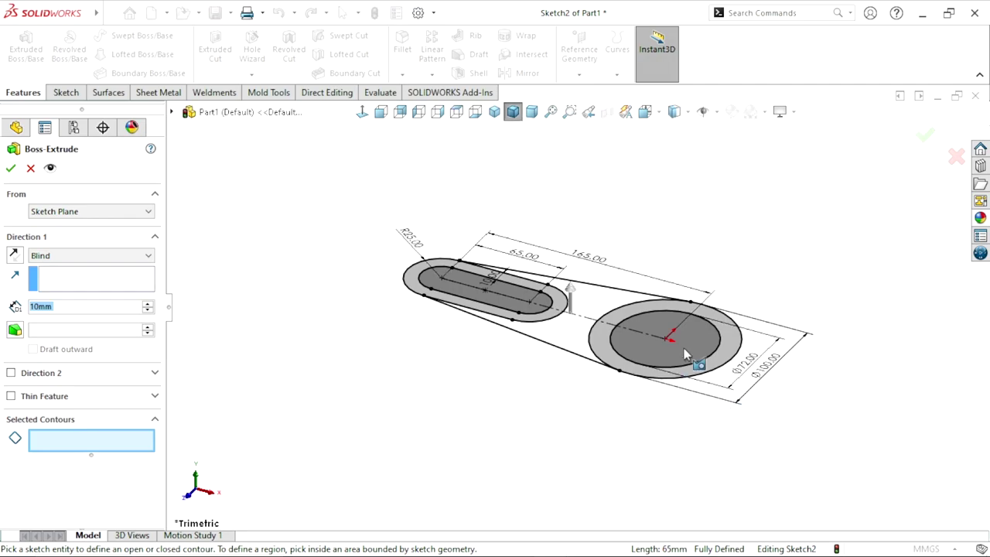
- Extrude the ring region between the Ø72 and Ø100 circles 60 mm
{"action": "scroll", "coordinate": [368, 257], "scroll_direction": "down", "scroll_amount": 2}
{"action": "scroll", "coordinate": [368, 257], "scroll_direction": "down", "scroll_amount": 2}
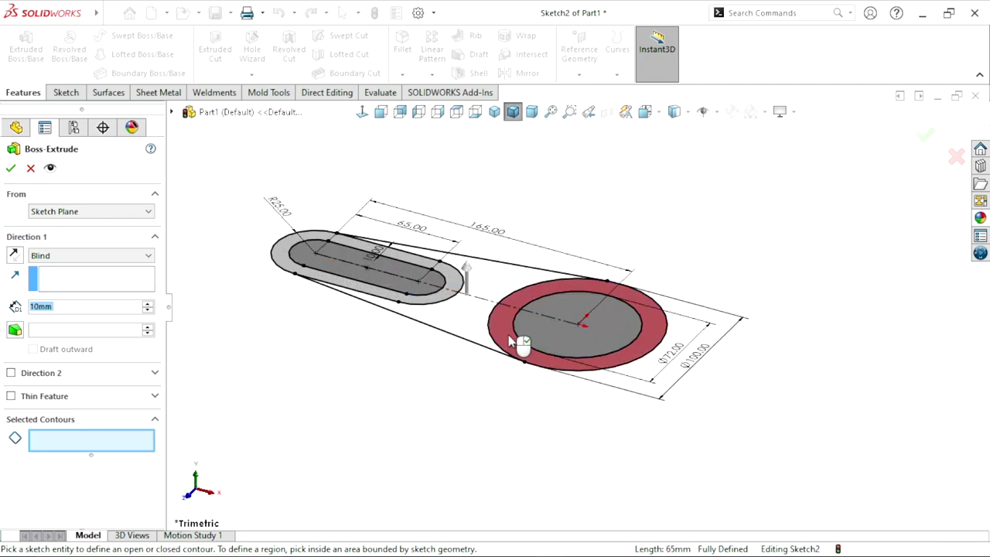
{"action": "left_click", "coordinate": [516, 318]}
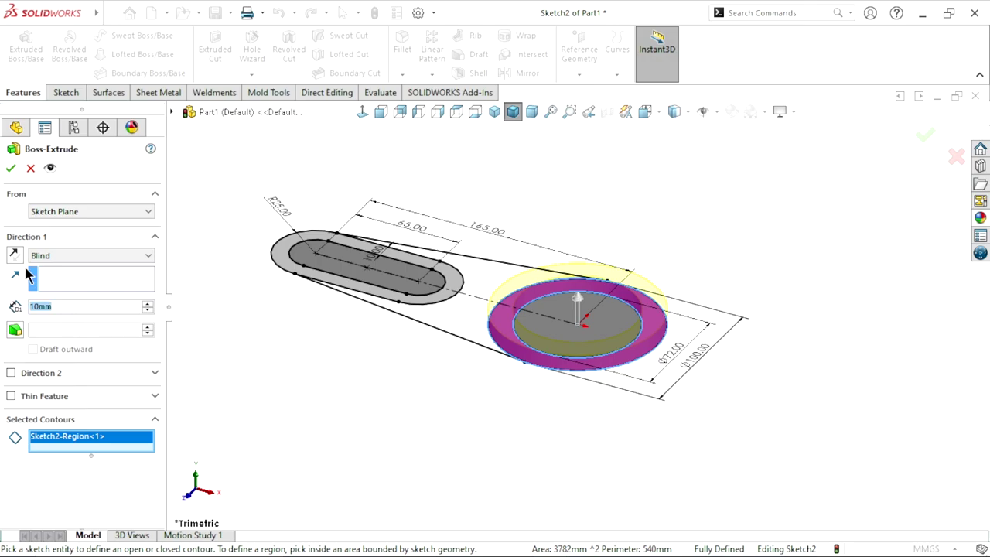
{"action": "type", "text": "60"}
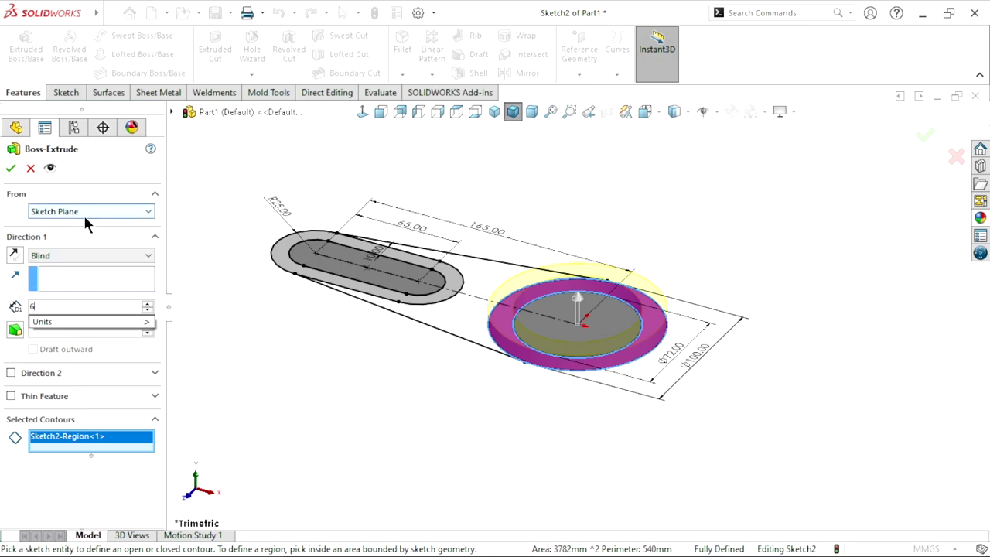
{"action": "key", "text": "Return"}
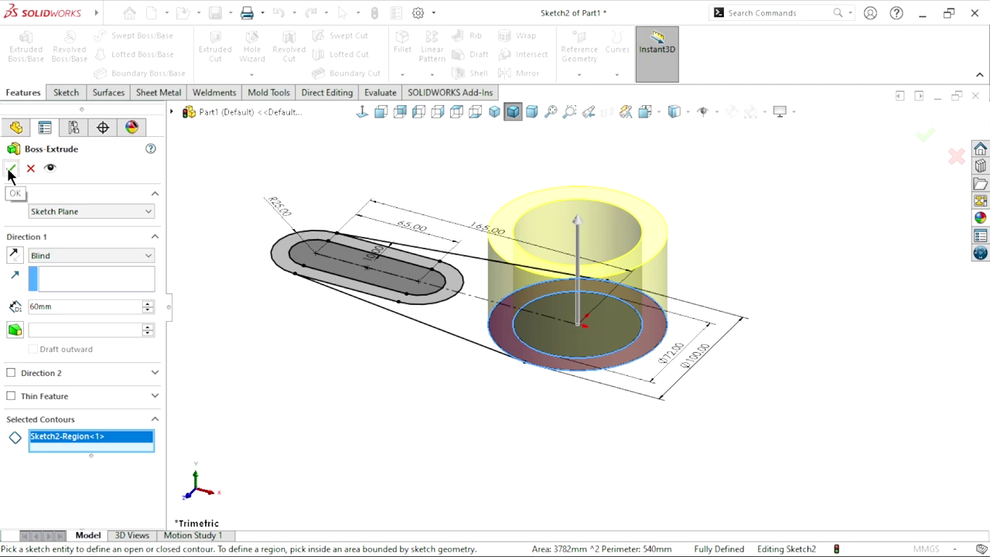
{"action": "left_click", "coordinate": [10, 168]}
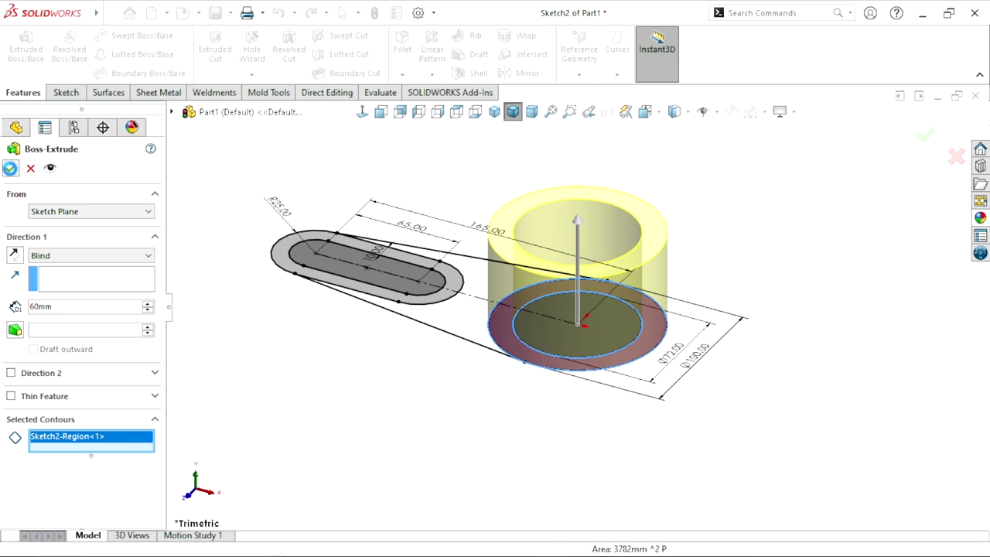
{"action": "left_click", "coordinate": [324, 388]}
- Reuse Sketch2 to extrude the arm region 15 mm, merged with the cylinder
{"action": "left_click", "coordinate": [9, 307]}
{"action": "left_click", "coordinate": [68, 324]}
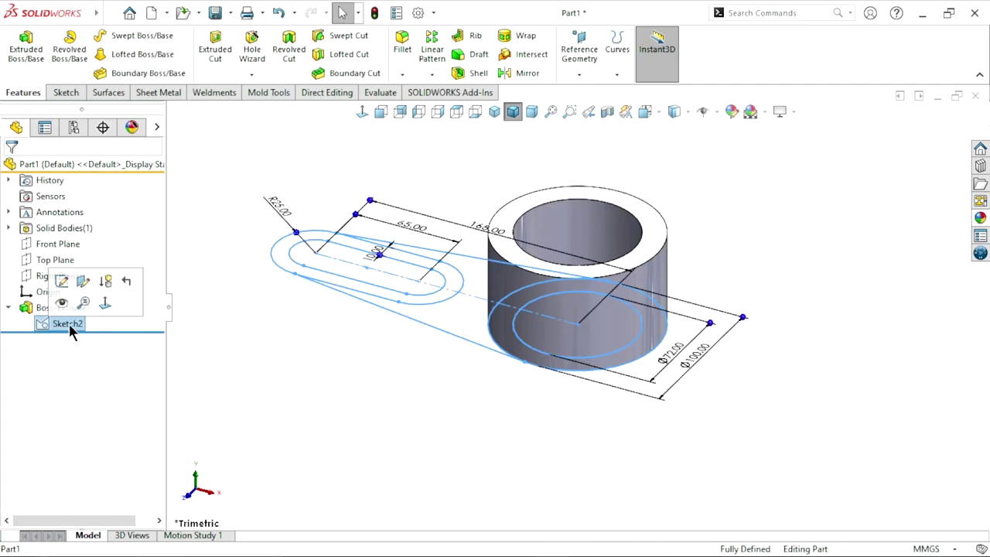
{"action": "left_click", "coordinate": [460, 333]}
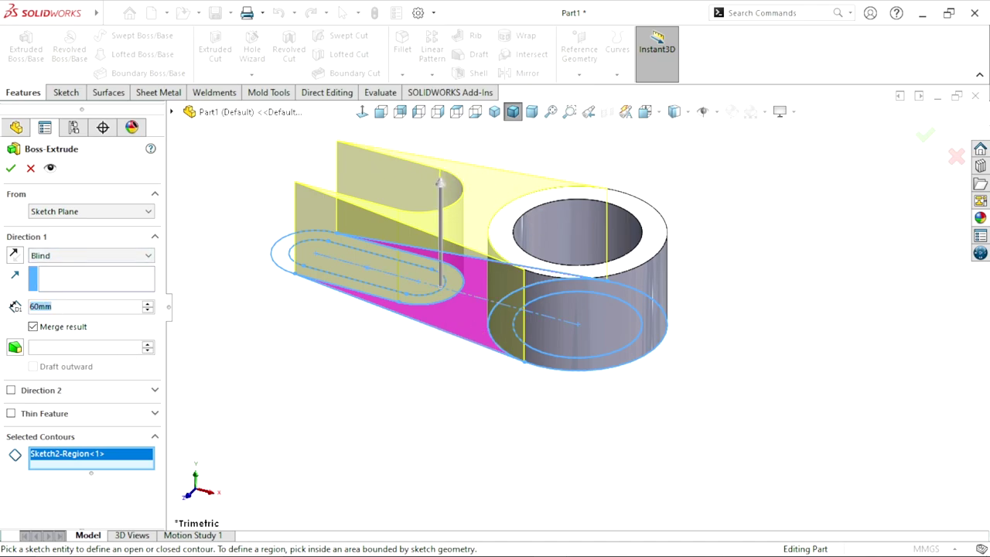
{"action": "type", "text": "15"}
{"action": "key", "text": "Return"}
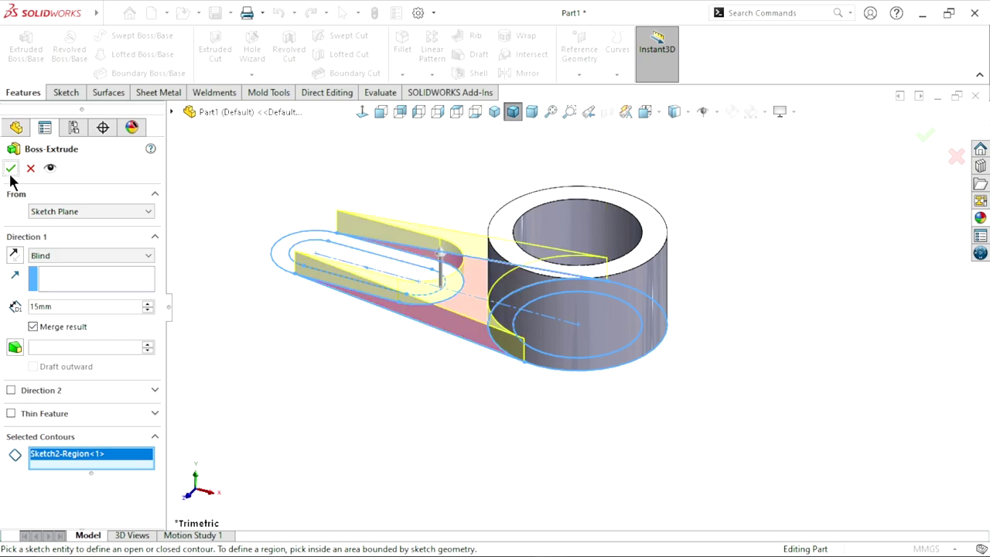
{"action": "left_click", "coordinate": [10, 169]}
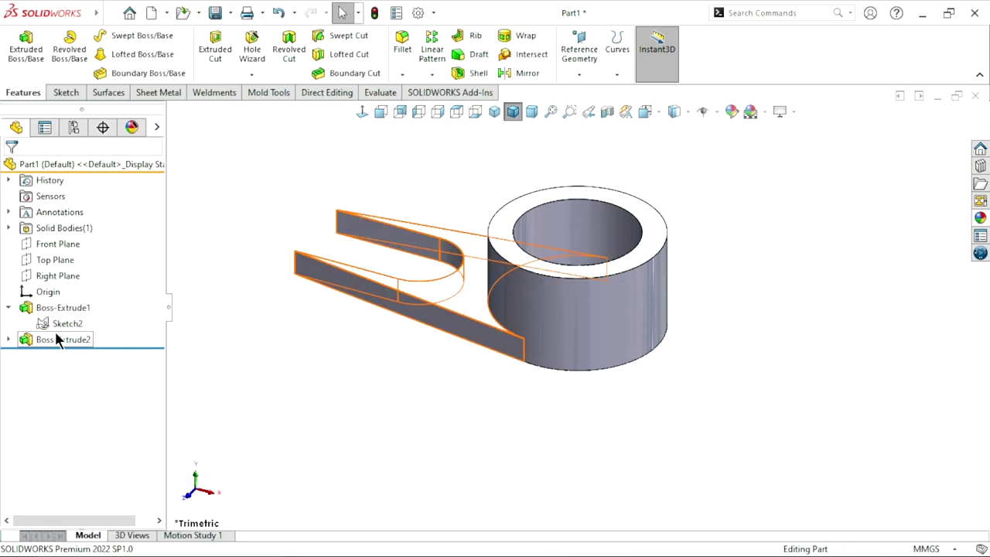
{"action": "left_click", "coordinate": [55, 328]}
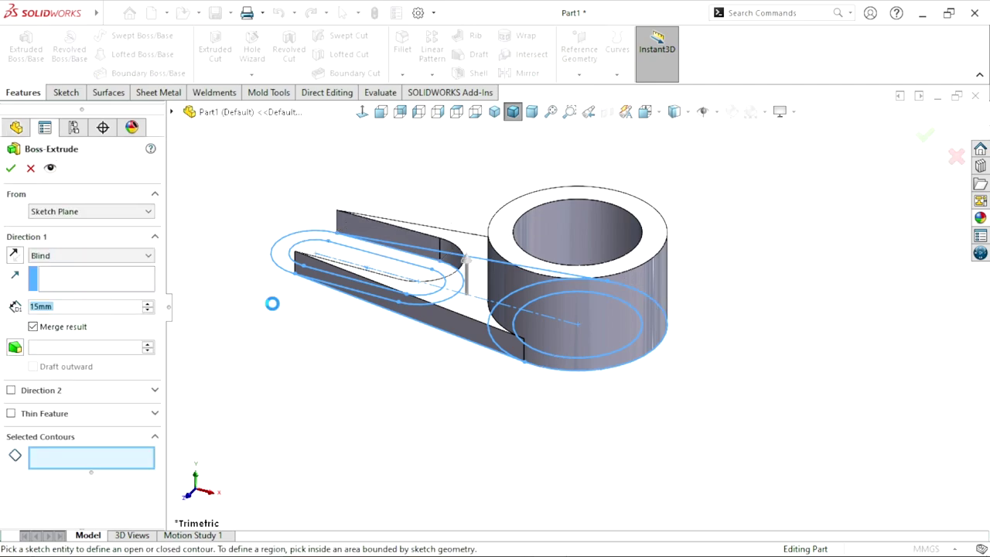
- Extrude the 10 mm band around the slot 25 mm high
{"action": "left_click", "coordinate": [290, 262]}
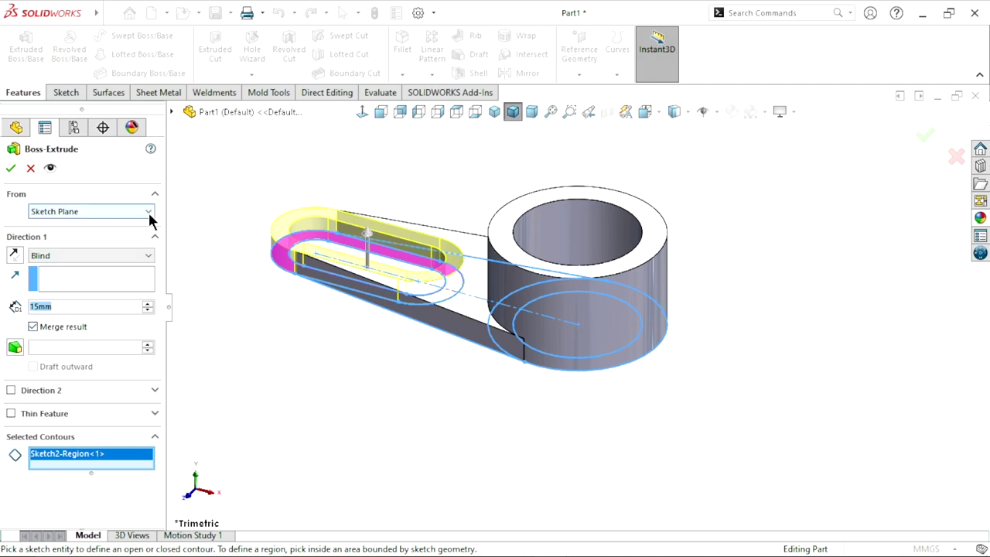
{"action": "type", "text": "25"}
{"action": "left_click", "coordinate": [11, 168]}
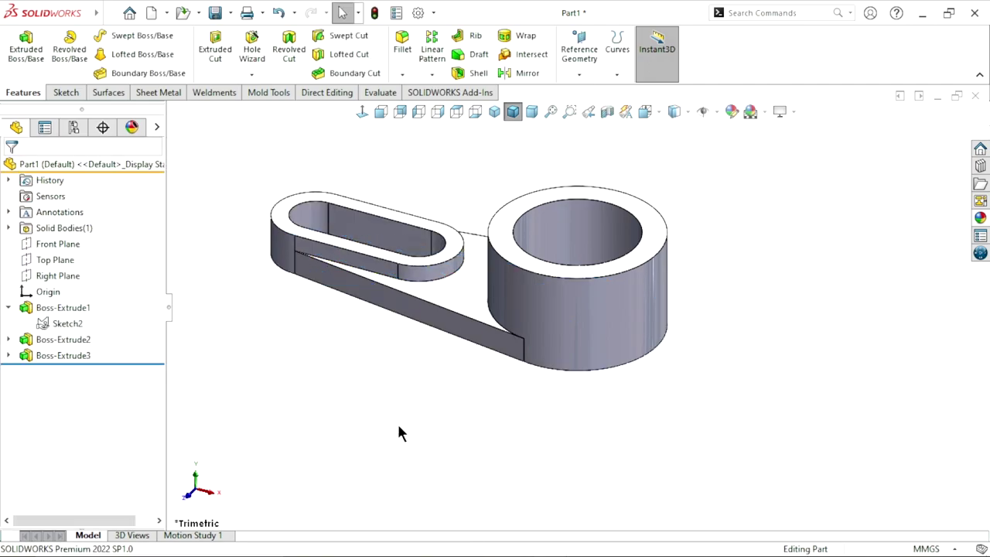
- Orbit to inspect the lever body, then open Sketch3 on the Front Plane
{"action": "mouse_move", "coordinate": [591, 240]}
{"action": "middle_mouse_down"}
{"action": "mouse_move", "coordinate": [586, 264]}
{"action": "mouse_move", "coordinate": [475, 347]}
{"action": "mouse_move", "coordinate": [422, 410]}
{"action": "mouse_move", "coordinate": [435, 289]}
{"action": "mouse_move", "coordinate": [415, 385]}
{"action": "mouse_move", "coordinate": [574, 402]}
{"action": "mouse_move", "coordinate": [404, 343]}
{"action": "mouse_move", "coordinate": [484, 410]}
{"action": "mouse_move", "coordinate": [451, 284]}
{"action": "mouse_move", "coordinate": [424, 368]}
{"action": "middle_mouse_up"}
{"action": "scroll", "coordinate": [611, 326], "scroll_direction": "down", "scroll_amount": 2}
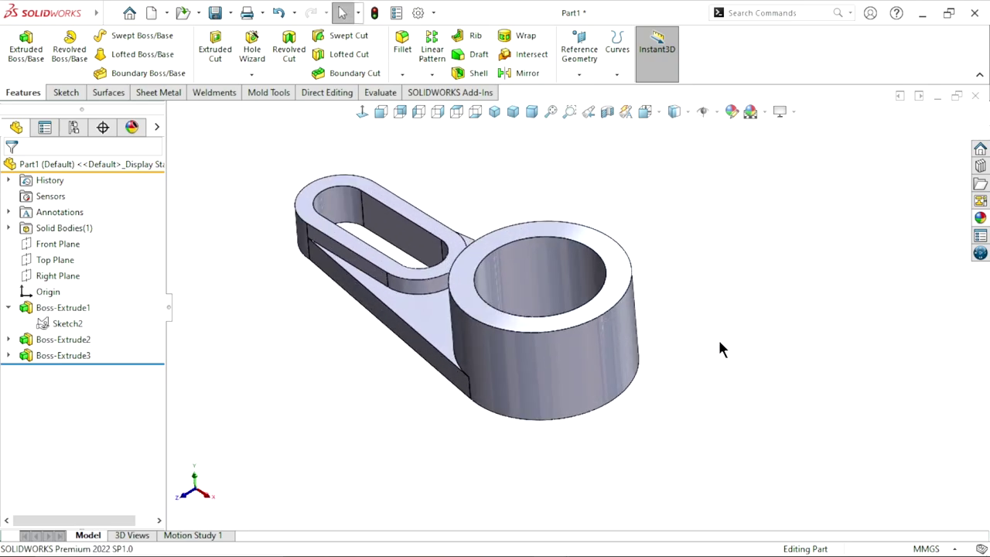
{"action": "left_click", "coordinate": [51, 276]}
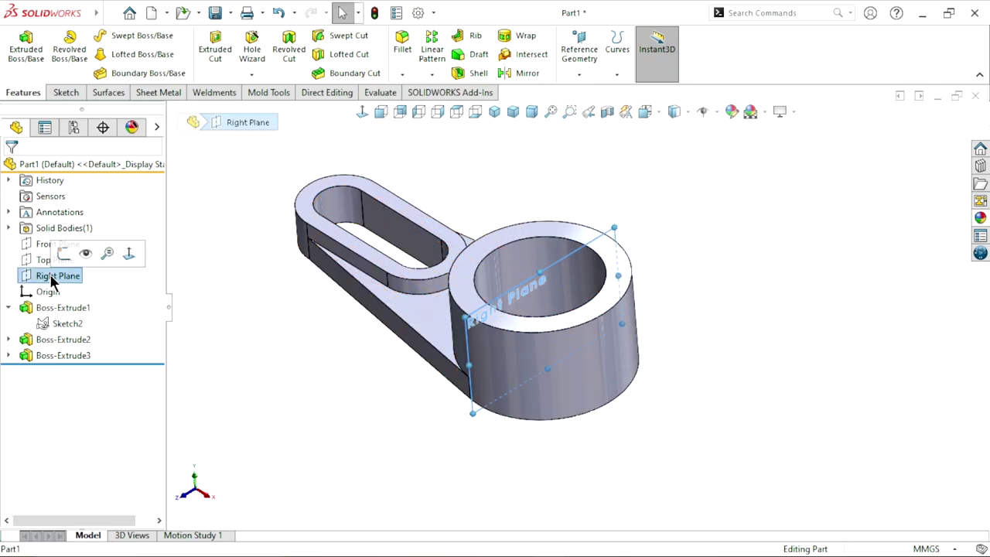
{"action": "left_click", "coordinate": [40, 243]}
{"action": "left_click", "coordinate": [53, 221]}
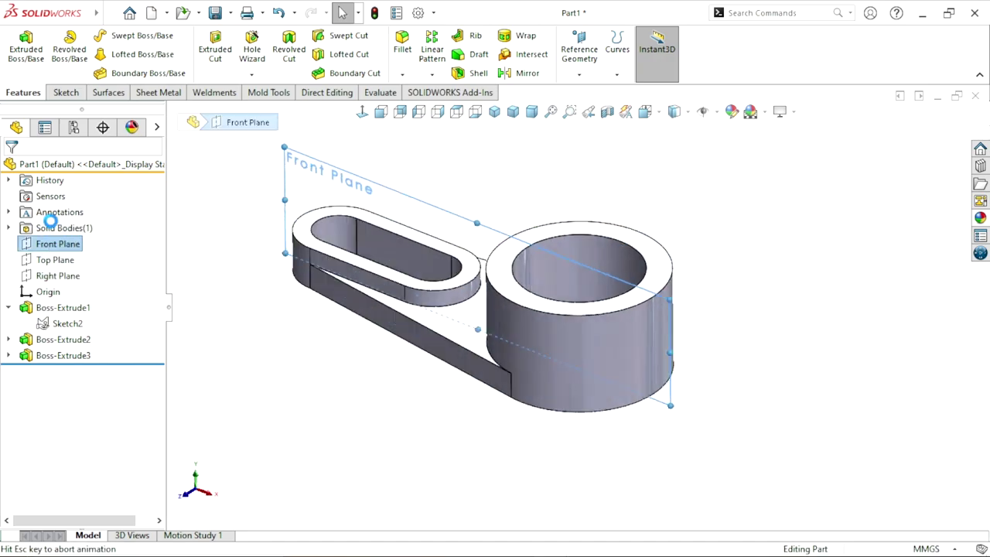
{"action": "scroll", "coordinate": [642, 340], "scroll_direction": "up", "scroll_amount": 3}
{"action": "scroll", "coordinate": [629, 320], "scroll_direction": "down", "scroll_amount": 3}
{"action": "scroll", "coordinate": [659, 325], "scroll_direction": "down", "scroll_amount": 3}
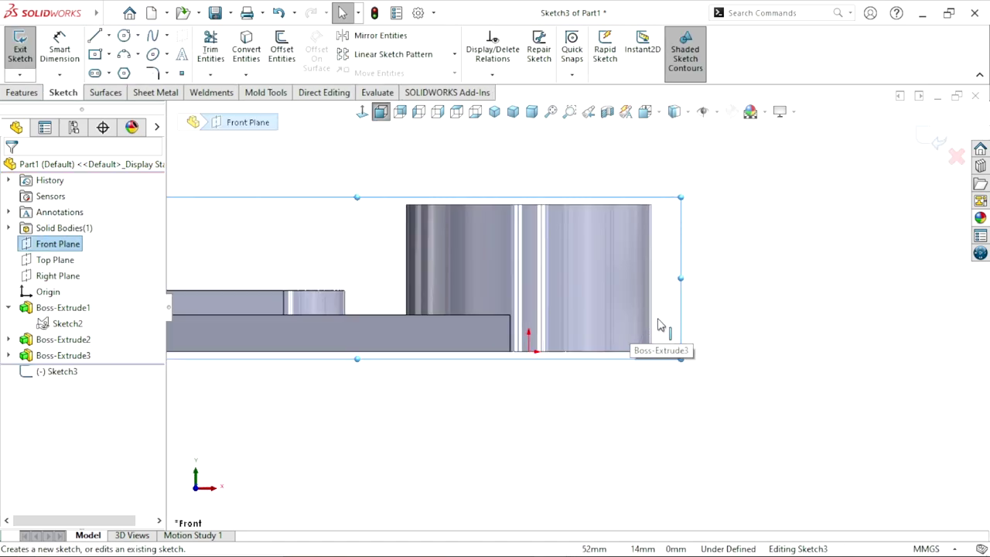
{"action": "scroll", "coordinate": [659, 325], "scroll_direction": "up", "scroll_amount": 2}
{"action": "left_click", "coordinate": [354, 293]}
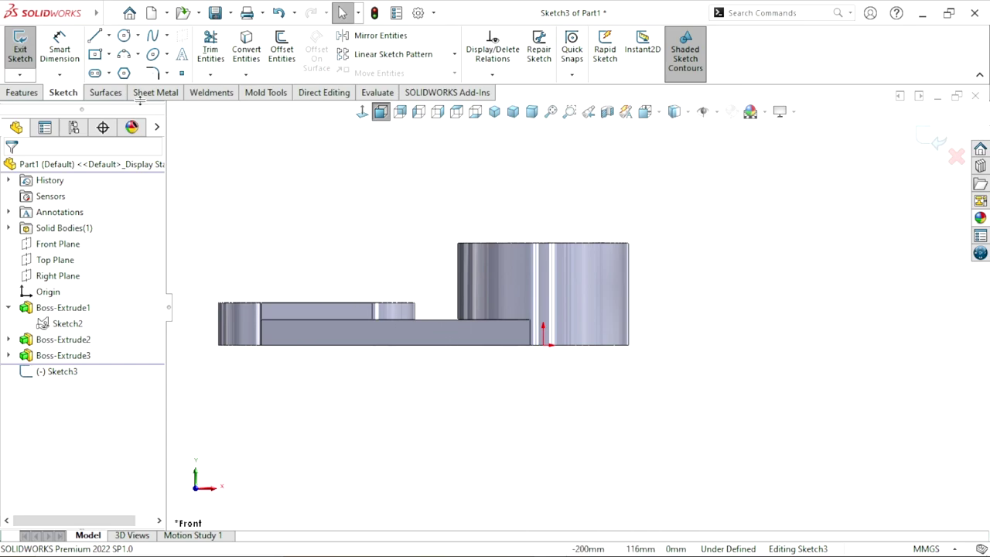
{"action": "left_click", "coordinate": [109, 35]}
{"action": "left_click", "coordinate": [120, 68]}
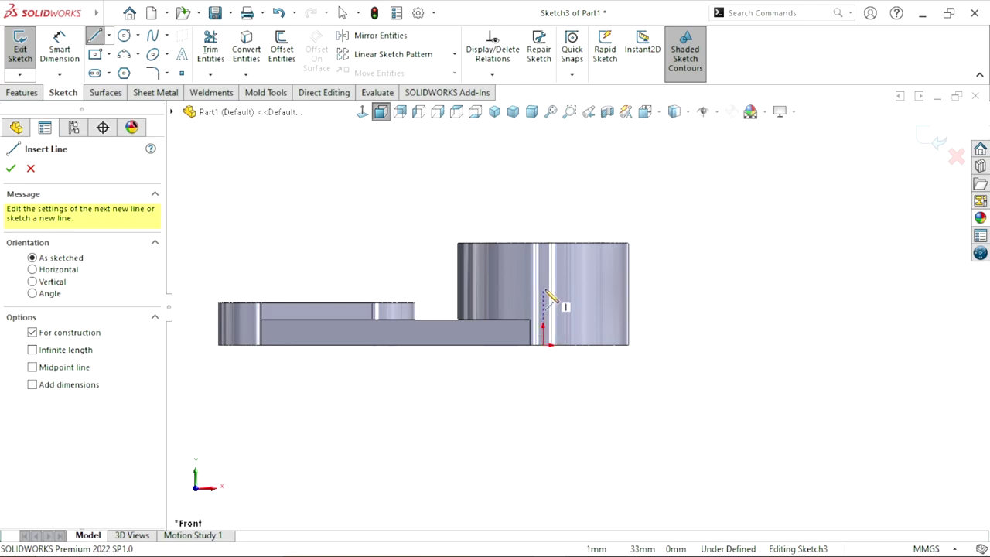
{"action": "left_click", "coordinate": [542, 288]}
{"action": "left_click", "coordinate": [692, 289]}
{"action": "right_click", "coordinate": [735, 247]}
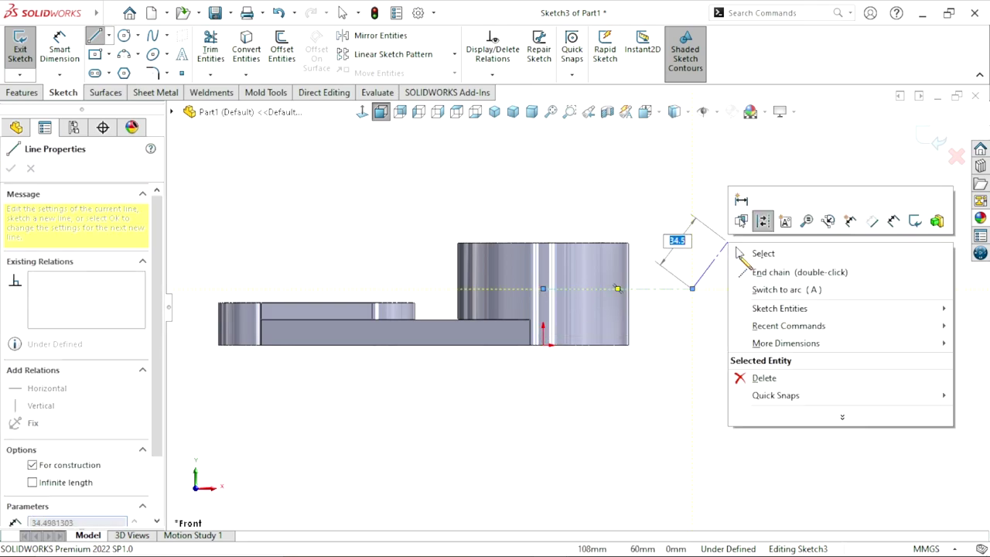
{"action": "left_click", "coordinate": [742, 253]}
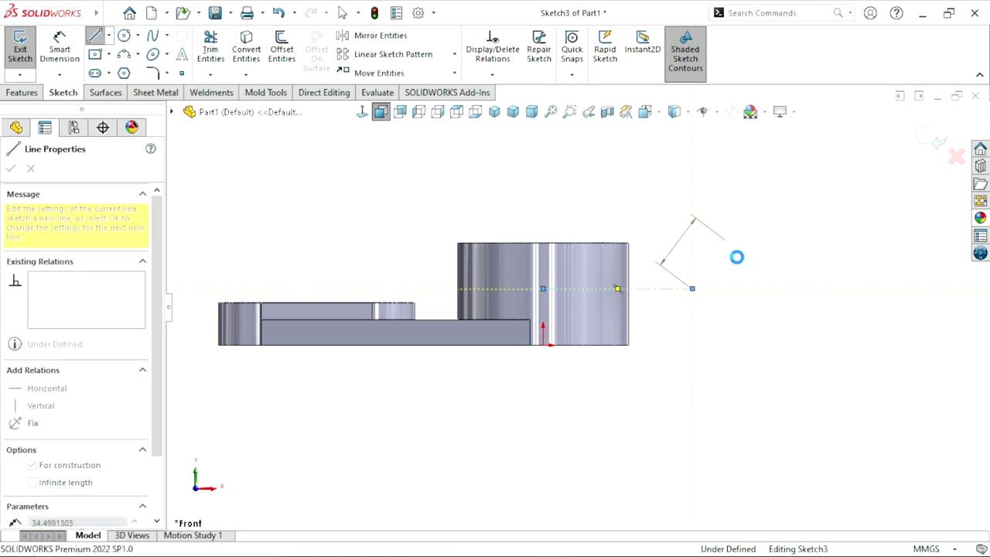
{"action": "left_click", "coordinate": [529, 293]}
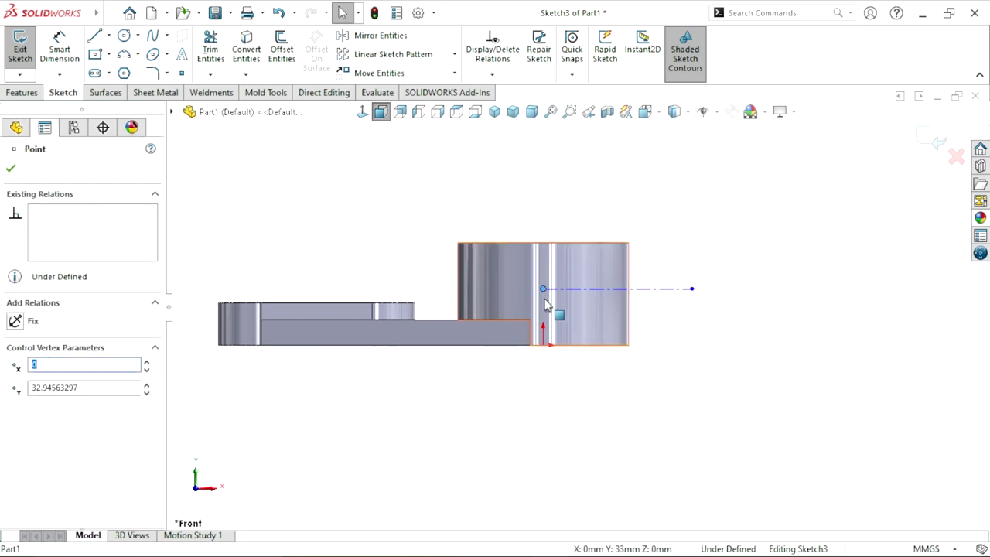
{"action": "left_click", "coordinate": [625, 361]}
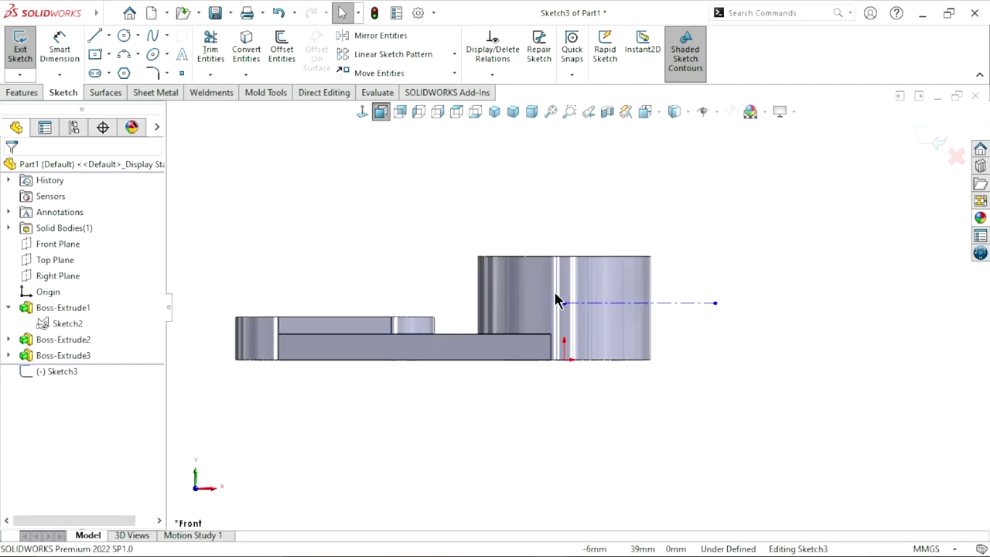
{"action": "left_click", "coordinate": [613, 303]}
{"action": "key", "text": "Delete"}
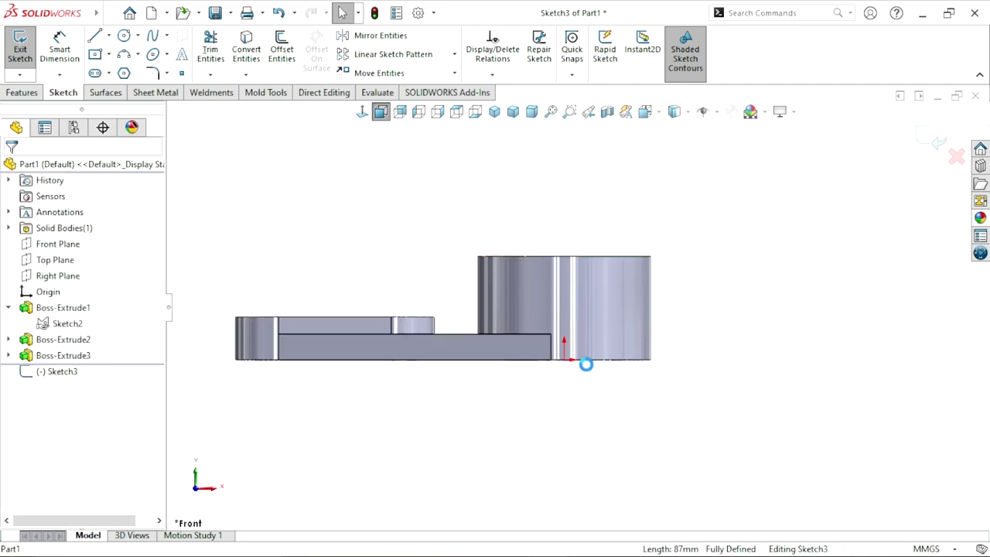
- Draw a horizontal centreline rightward from the ring's right edge
{"action": "left_click", "coordinate": [108, 36]}
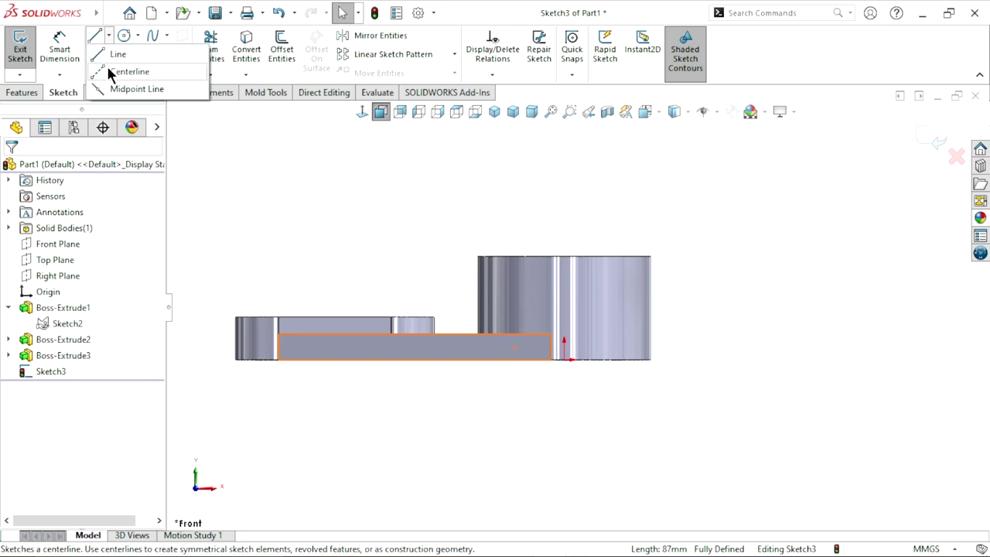
{"action": "left_click", "coordinate": [132, 68]}
{"action": "left_click", "coordinate": [650, 308]}
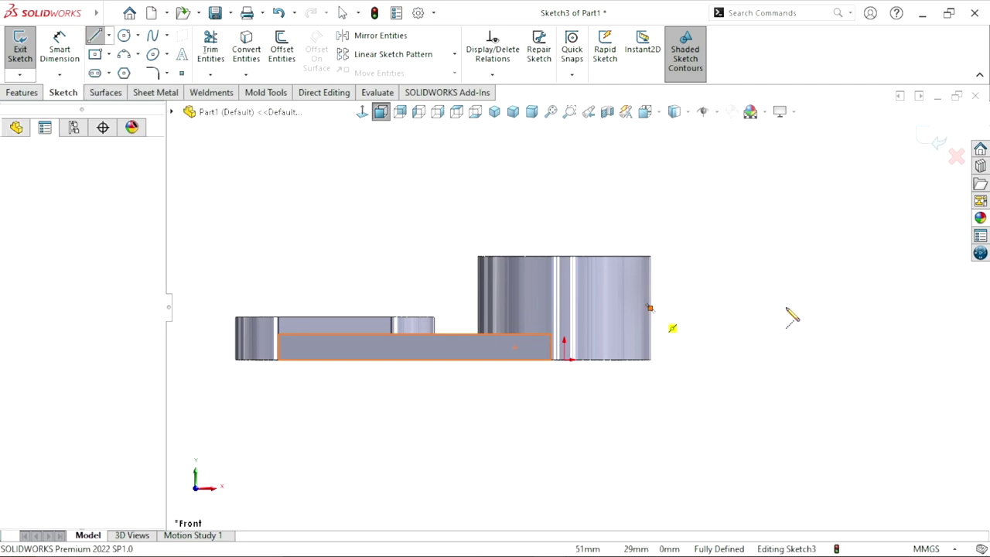
{"action": "left_click", "coordinate": [785, 308]}
{"action": "right_click", "coordinate": [752, 255]}
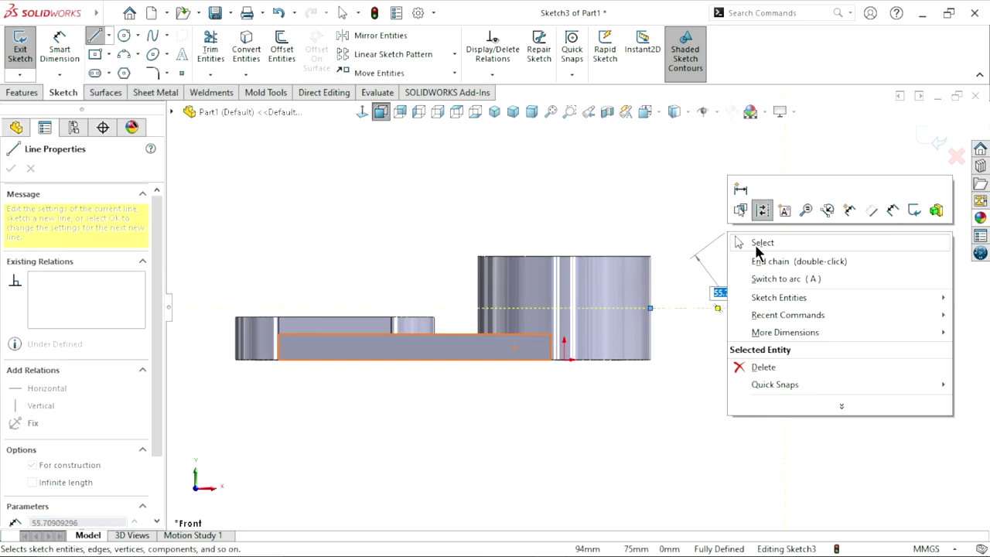
{"action": "left_click", "coordinate": [758, 243]}
{"action": "scroll", "coordinate": [669, 391], "scroll_direction": "up", "scroll_amount": 2}
{"action": "scroll", "coordinate": [653, 324], "scroll_direction": "down", "scroll_amount": 1}
{"action": "scroll", "coordinate": [647, 323], "scroll_direction": "down", "scroll_amount": 1}
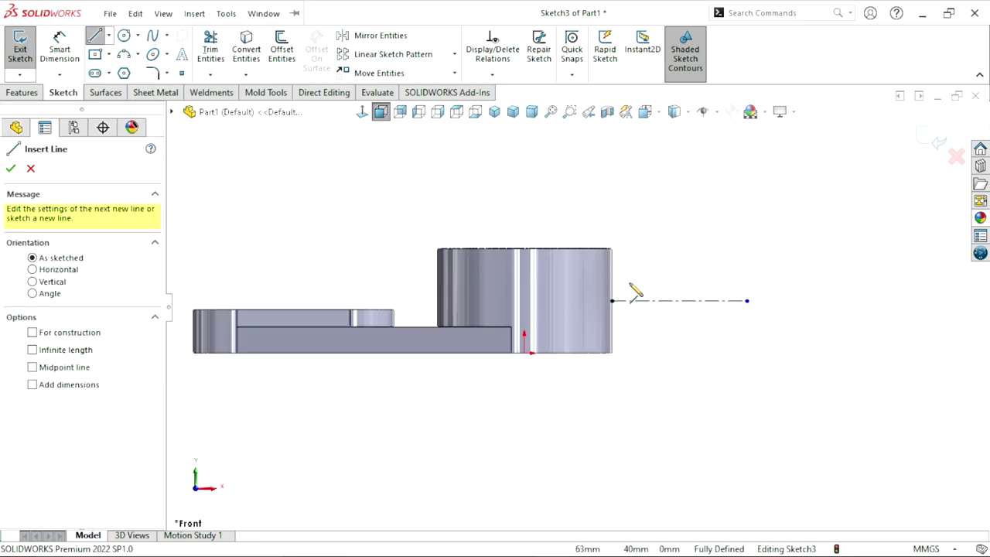
- Sketch an upper line, a tangent arc and a lower return line to form the U outline
{"action": "left_click", "coordinate": [612, 269]}
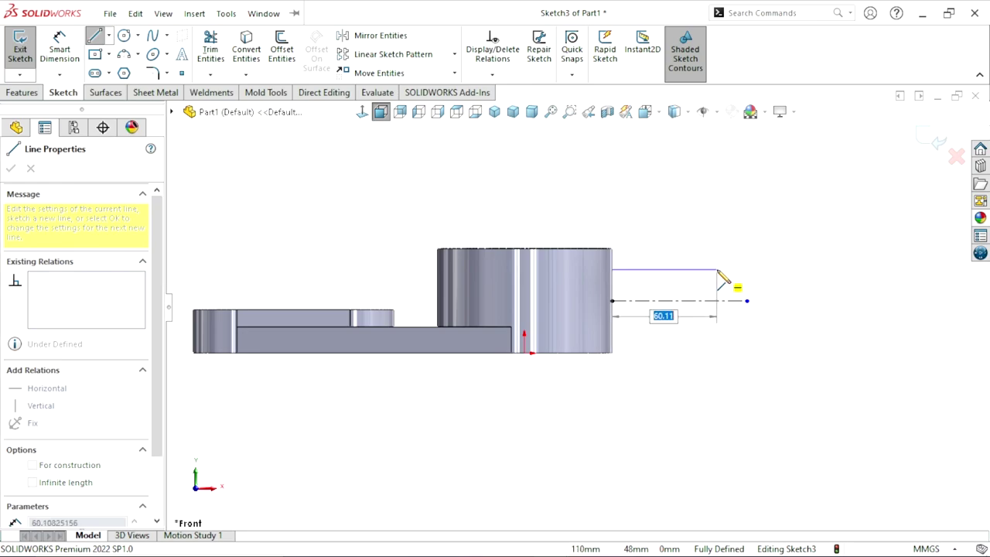
{"action": "left_click", "coordinate": [700, 270]}
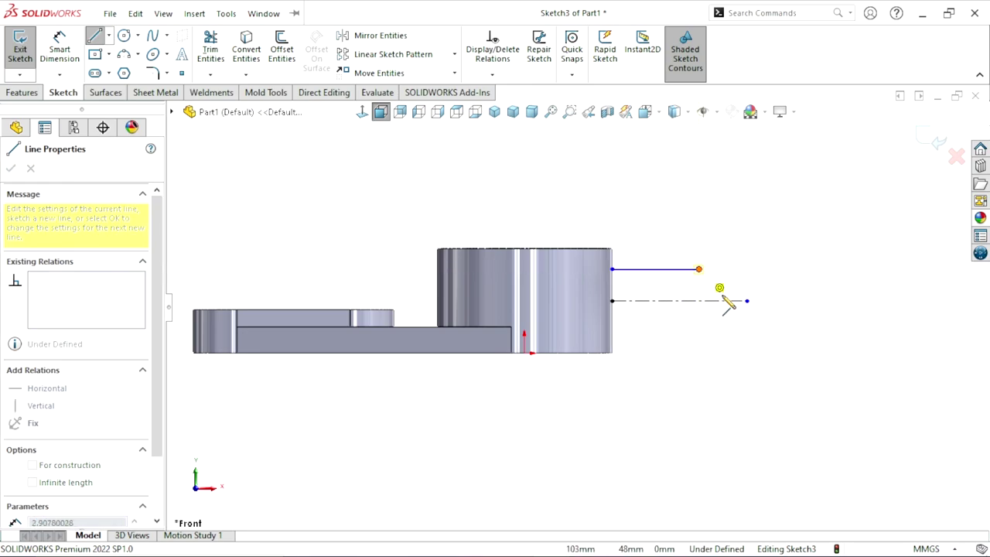
{"action": "key", "text": "a"}
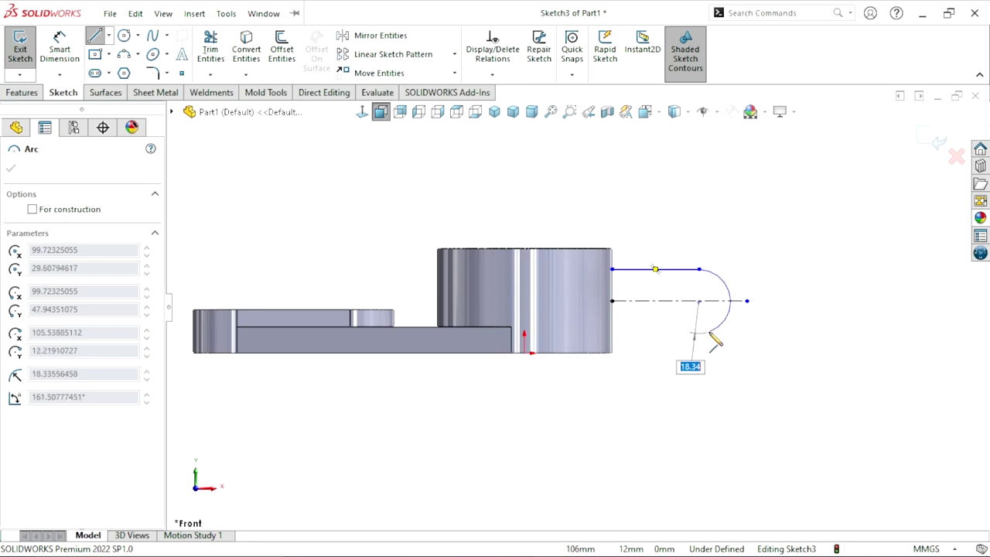
{"action": "left_click", "coordinate": [699, 331]}
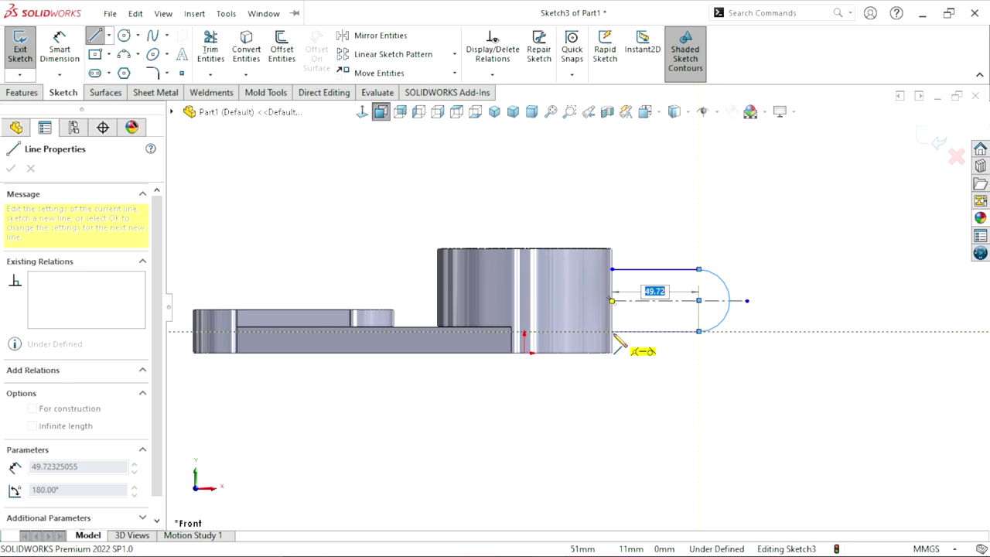
{"action": "left_click", "coordinate": [612, 331]}
{"action": "right_click", "coordinate": [690, 363]}
{"action": "left_click", "coordinate": [716, 372]}
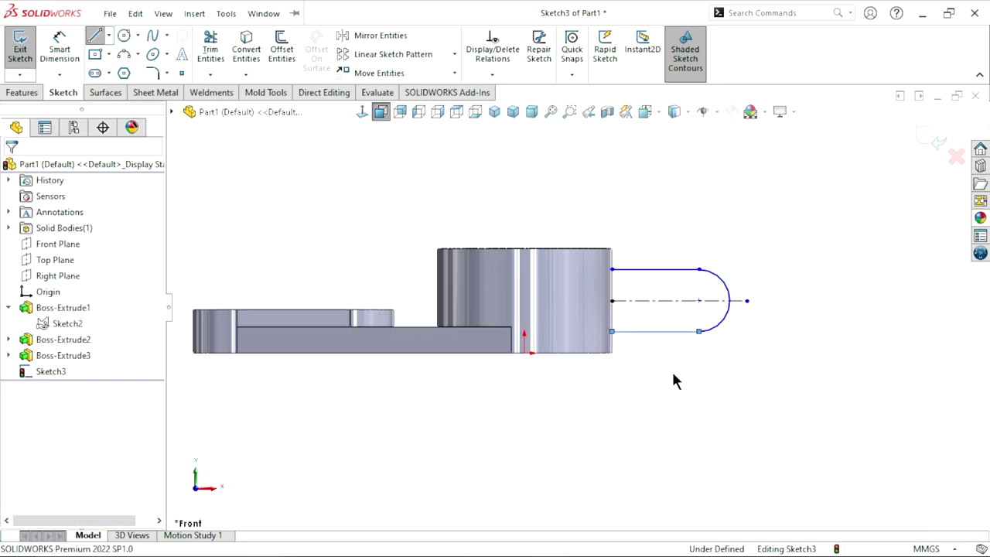
{"action": "scroll", "coordinate": [680, 317], "scroll_direction": "down", "scroll_amount": 2}
- Switch to Hidden Lines Visible and drag both slot lines' left endpoints into the cylinder
{"action": "left_click", "coordinate": [685, 110]}
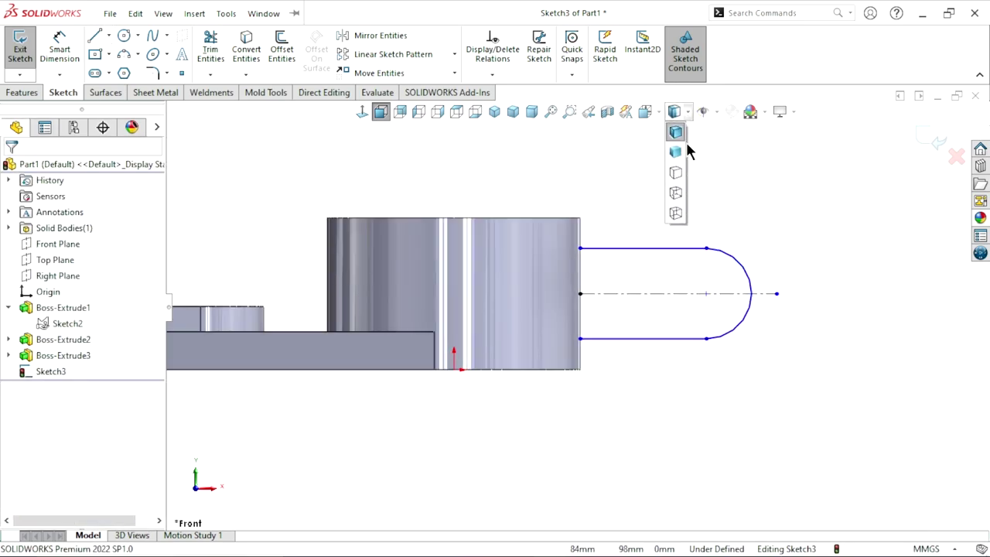
{"action": "left_click", "coordinate": [675, 193]}
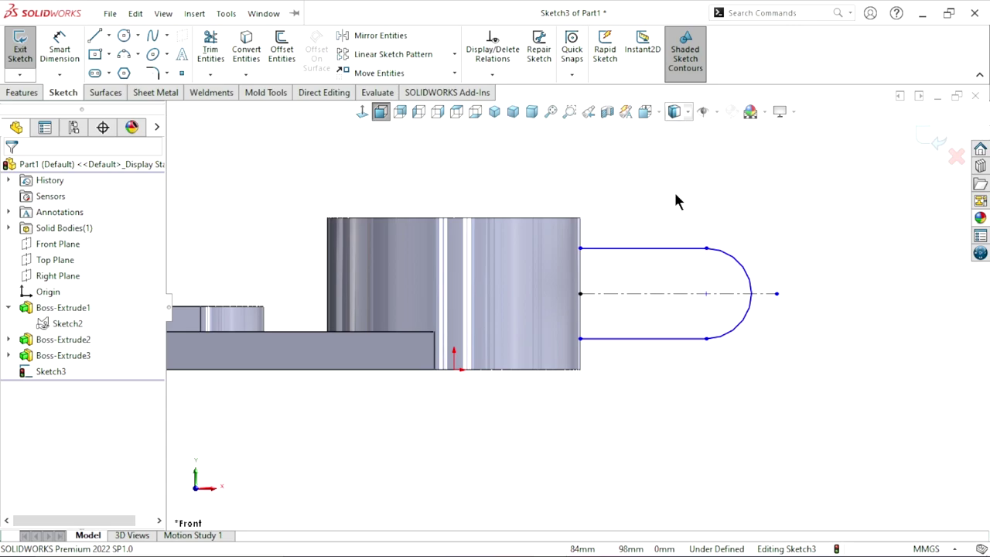
{"action": "left_click", "coordinate": [580, 249]}
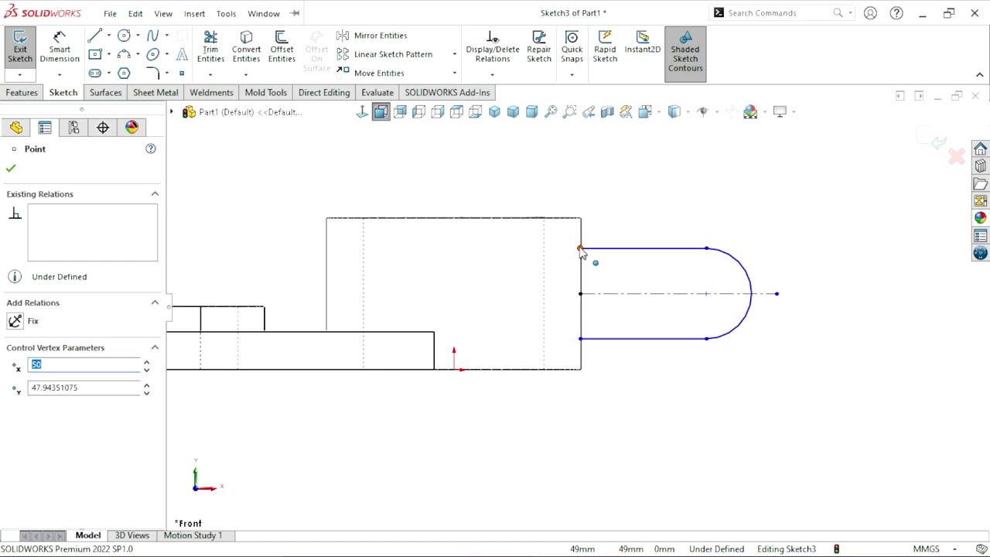
{"action": "left_click_drag", "start_coordinate": [582, 248], "coordinate": [511, 253]}
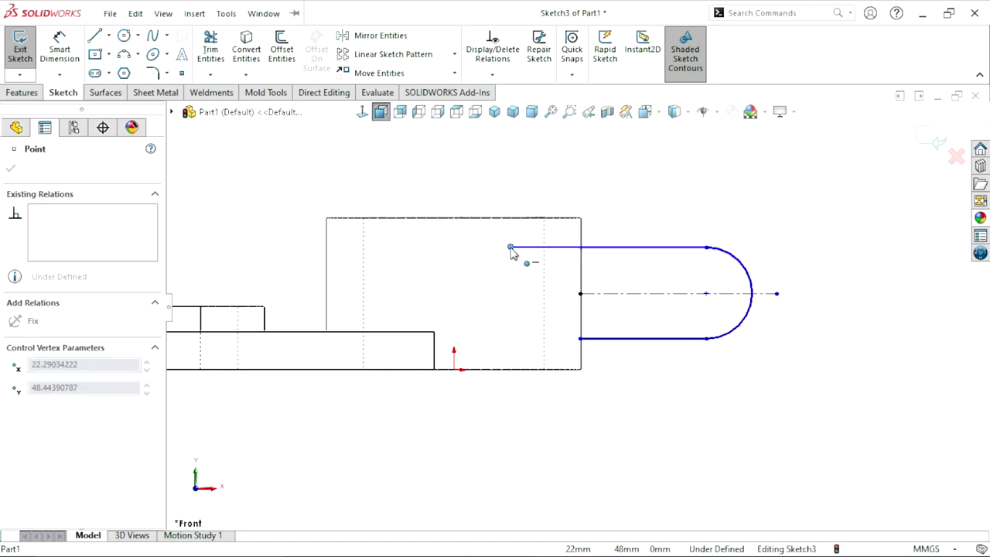
{"action": "left_click", "coordinate": [581, 339]}
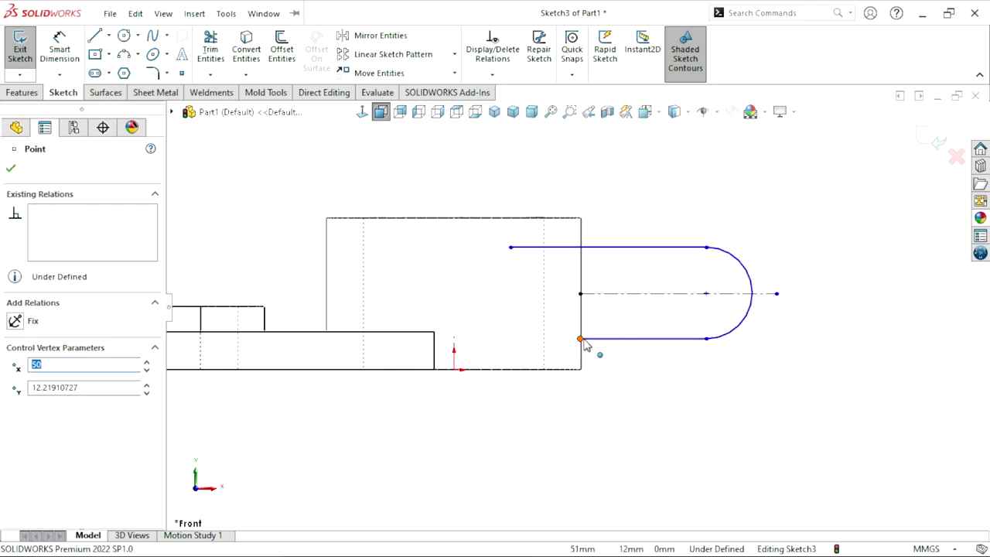
{"action": "left_click_drag", "start_coordinate": [582, 340], "coordinate": [511, 343]}
- Make the two slot lines symmetric about the centreline
{"action": "left_click", "coordinate": [675, 392]}
{"action": "scroll", "coordinate": [620, 395], "scroll_direction": "up", "scroll_amount": 1}
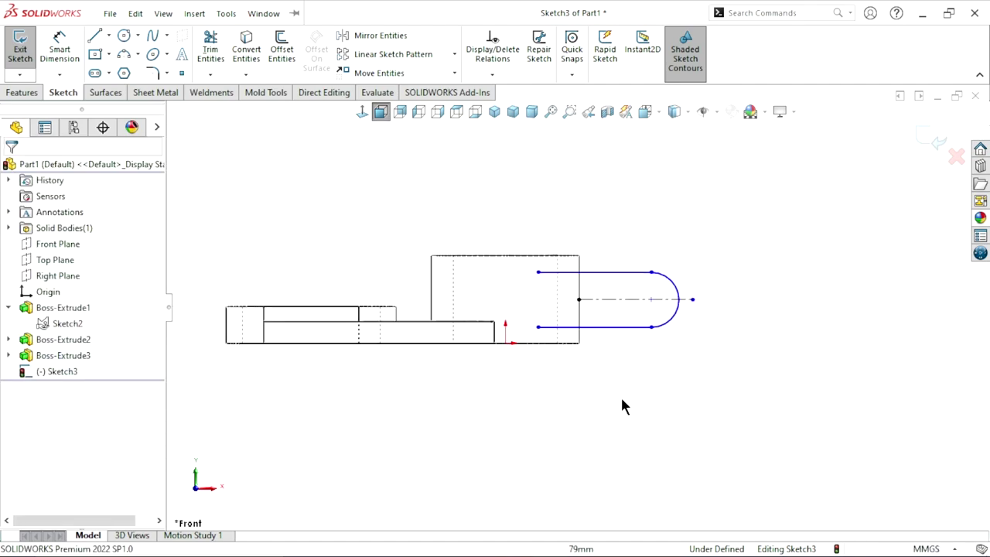
{"action": "scroll", "coordinate": [610, 303], "scroll_direction": "up", "scroll_amount": 1}
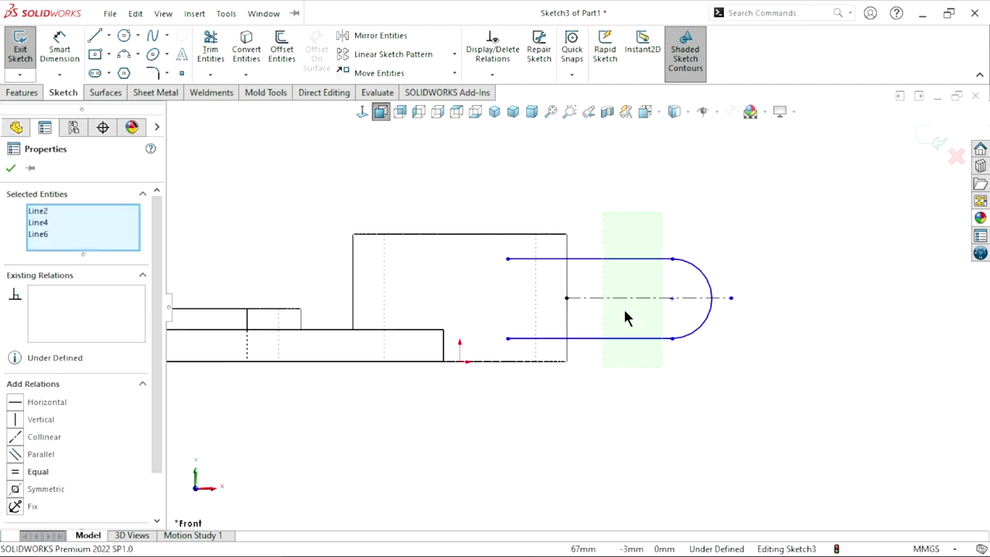
{"action": "left_click", "coordinate": [712, 266]}
{"action": "left_click", "coordinate": [709, 421]}
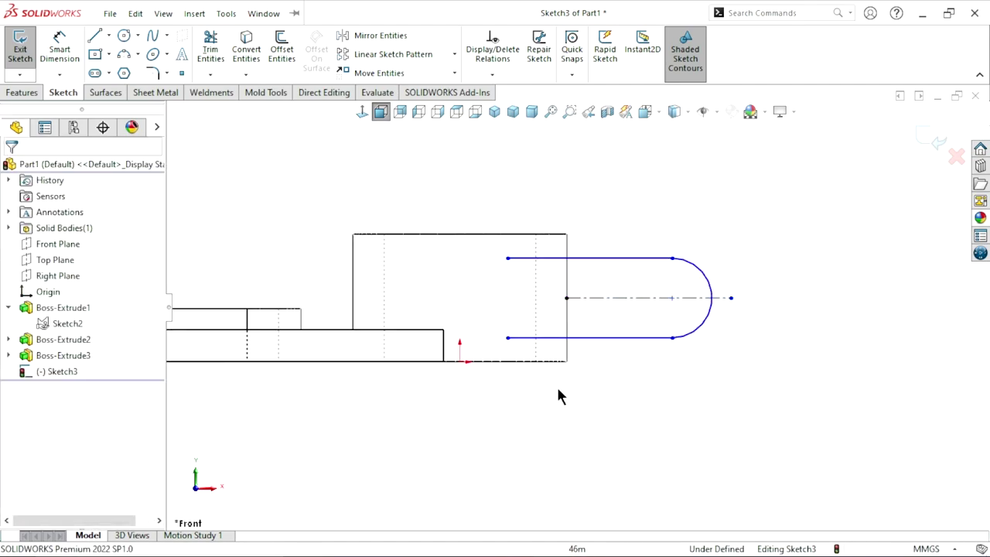
- Dimension the distance between the slot lines to 40
{"action": "left_click", "coordinate": [60, 49]}
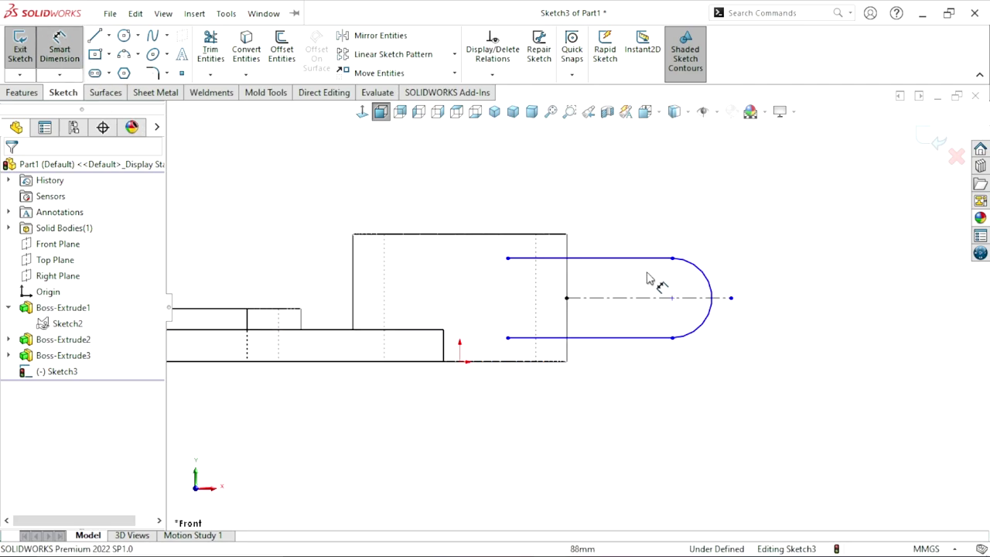
{"action": "left_click", "coordinate": [600, 336]}
{"action": "left_click", "coordinate": [688, 331]}
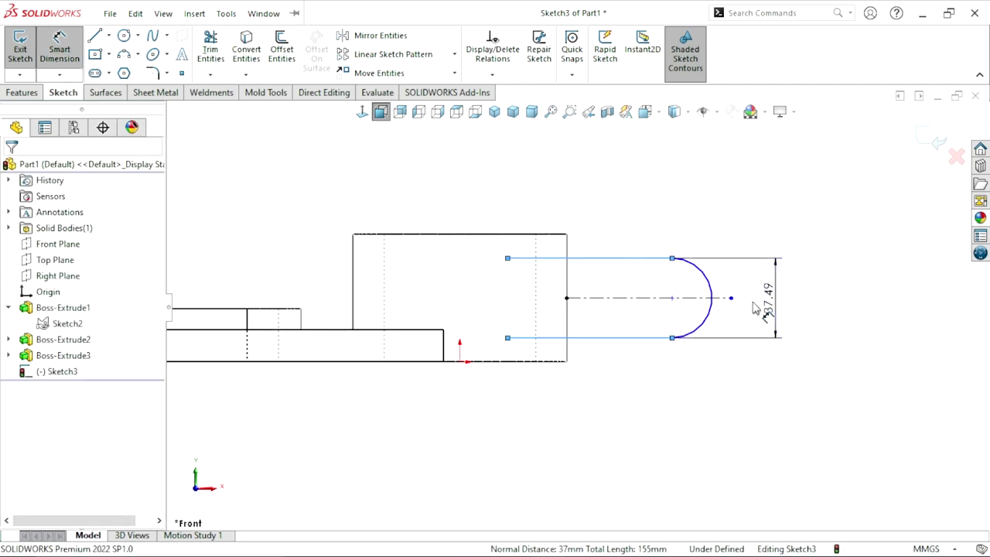
{"action": "left_click", "coordinate": [754, 308]}
{"action": "key", "text": "Escape"}
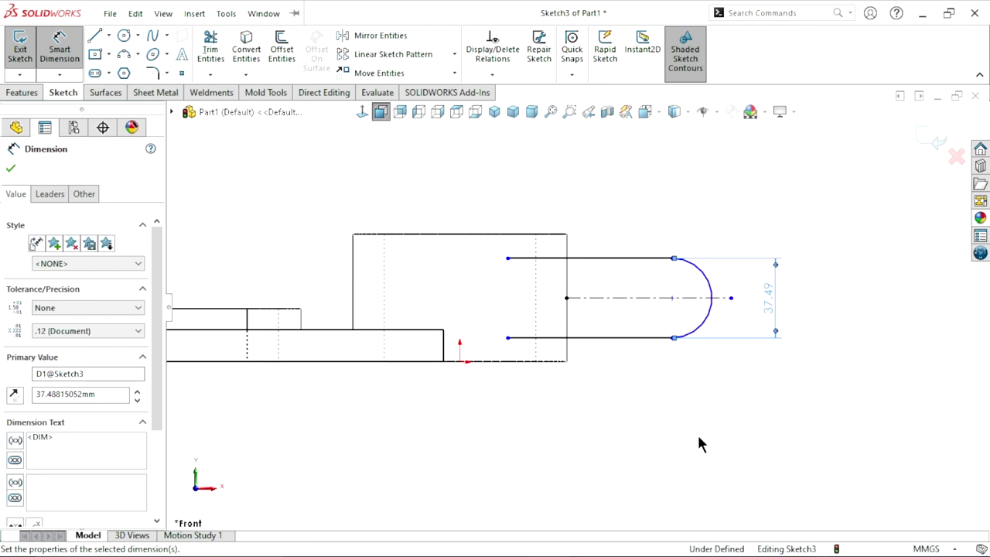
{"action": "type", "text": "40.00mm"}
{"action": "key", "text": "Return"}
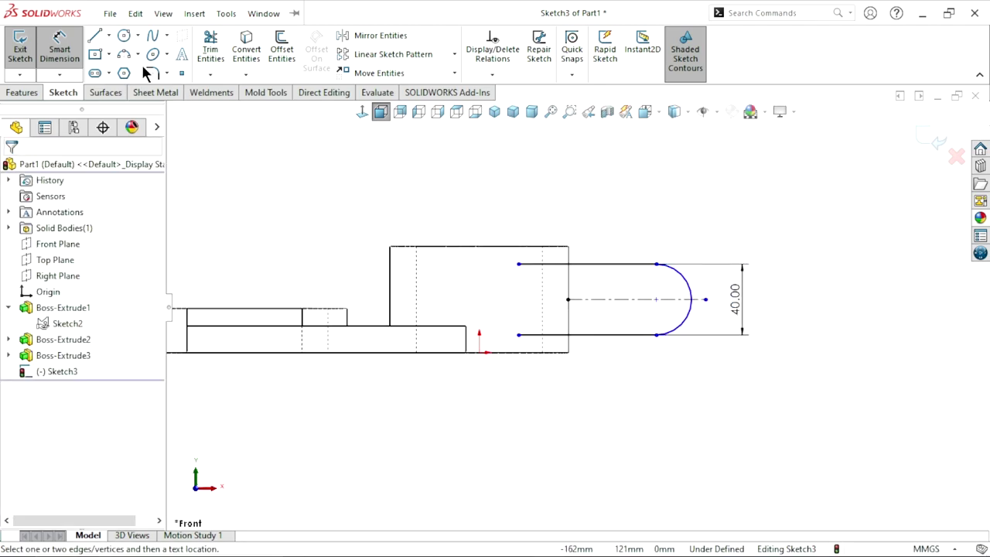
- Draw a vertical line joining the slot lines' left ends to close the profile
{"action": "left_click", "coordinate": [96, 34]}
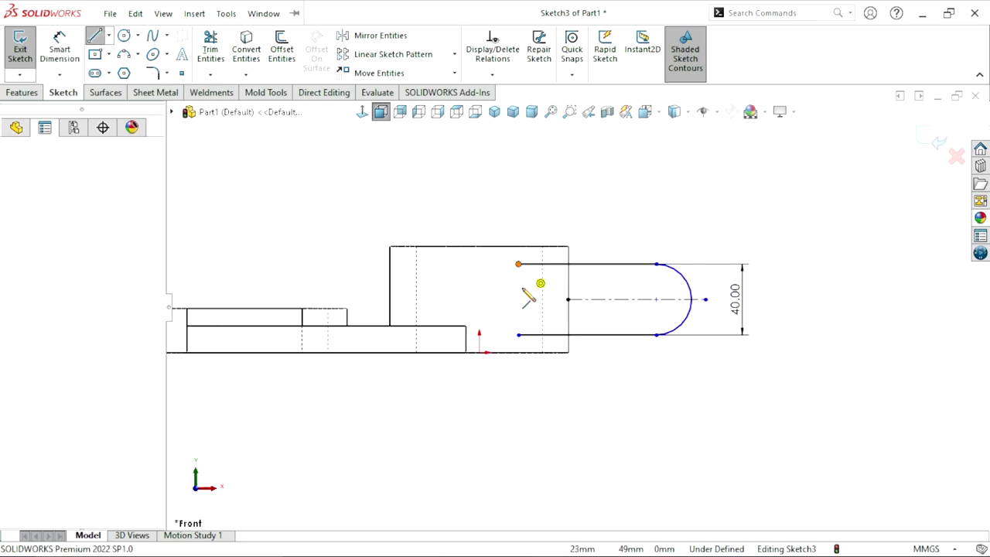
{"action": "left_click", "coordinate": [518, 264]}
{"action": "left_click", "coordinate": [518, 334]}
{"action": "right_click", "coordinate": [541, 202]}
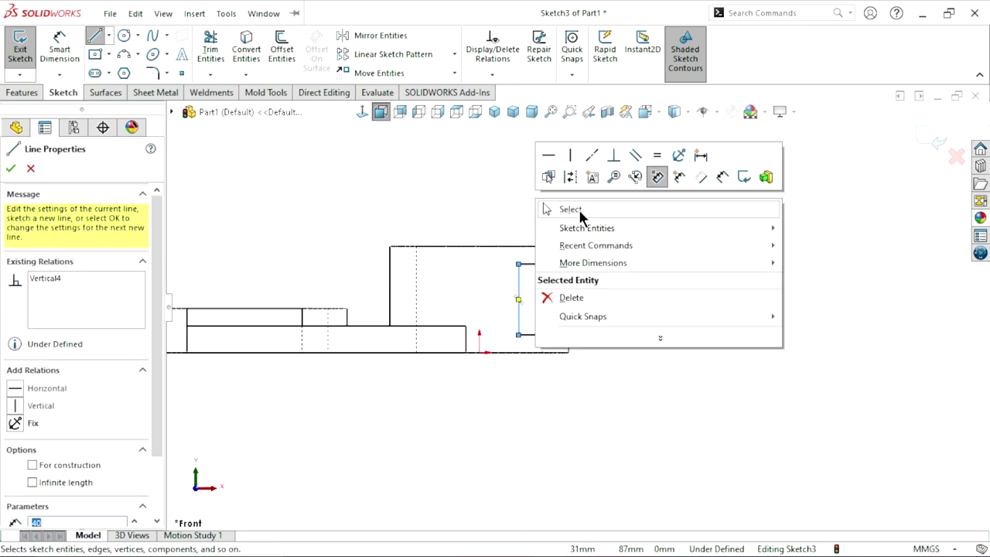
{"action": "left_click", "coordinate": [579, 215]}
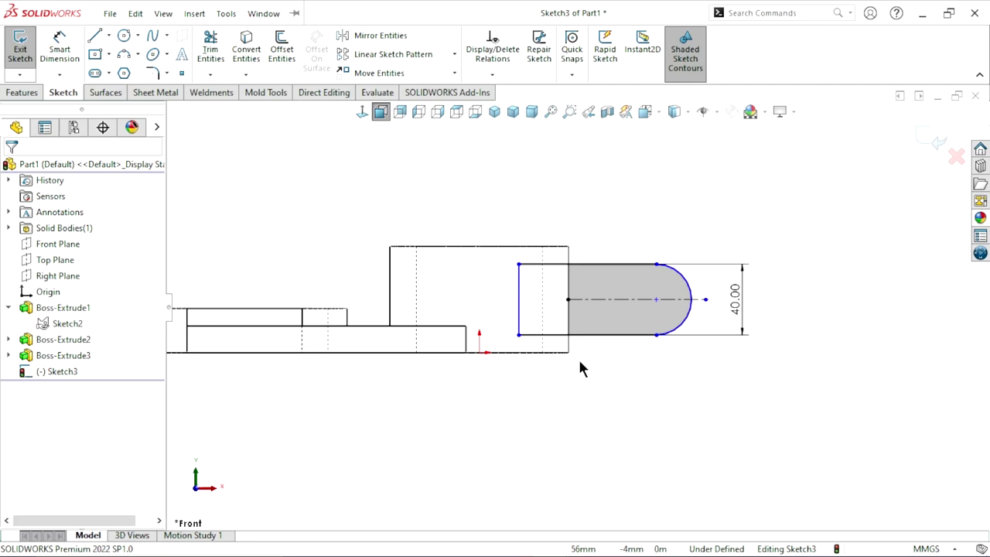
- Dimension the vertical closing line 25 from the origin
{"action": "left_click", "coordinate": [68, 56]}
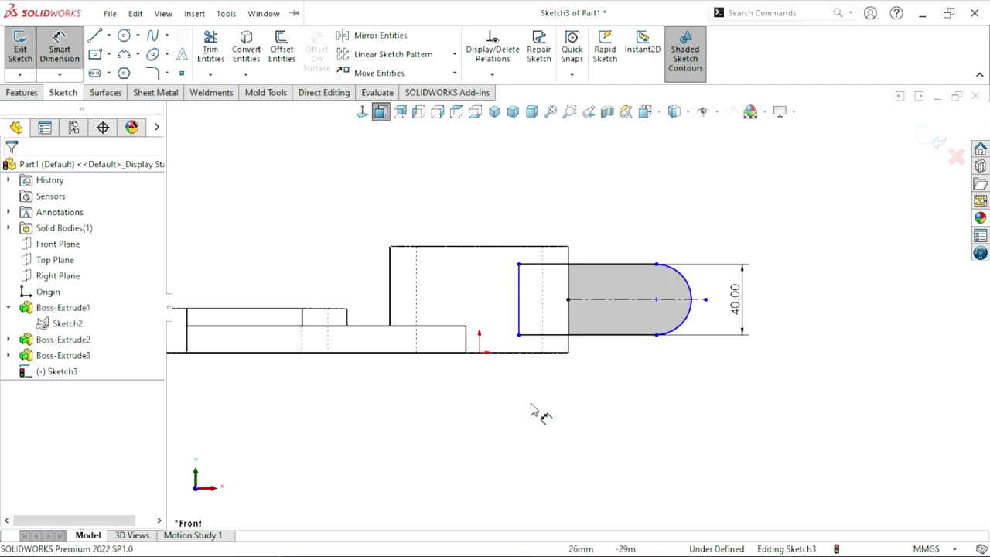
{"action": "left_click", "coordinate": [479, 352]}
{"action": "left_click", "coordinate": [526, 287]}
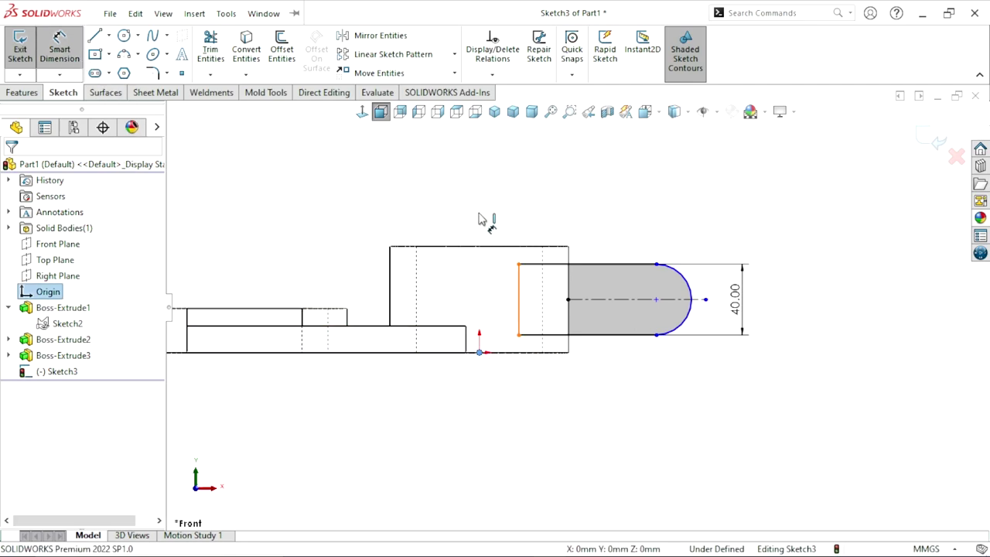
{"action": "left_click", "coordinate": [485, 205]}
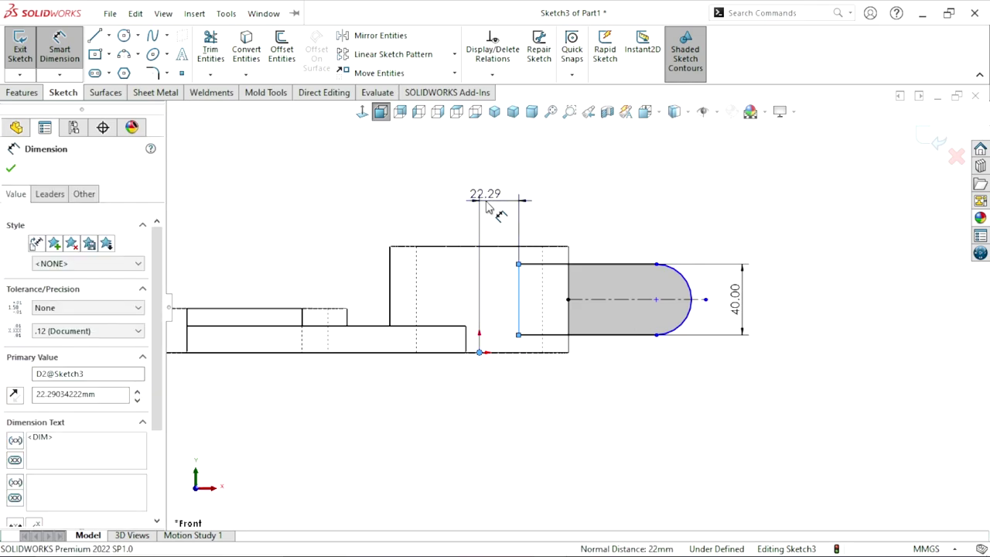
{"action": "type", "text": "2"}
{"action": "key", "text": "Return"}
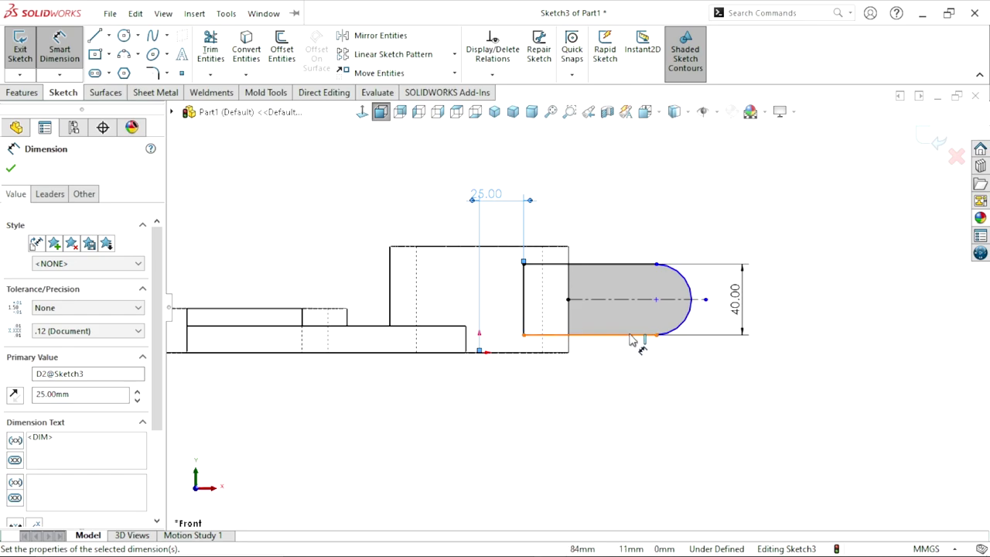
- Dimension the arc centre 75 from the origin and place it below the 25.00 dimension
{"action": "left_click", "coordinate": [480, 354]}
{"action": "left_click", "coordinate": [656, 300]}
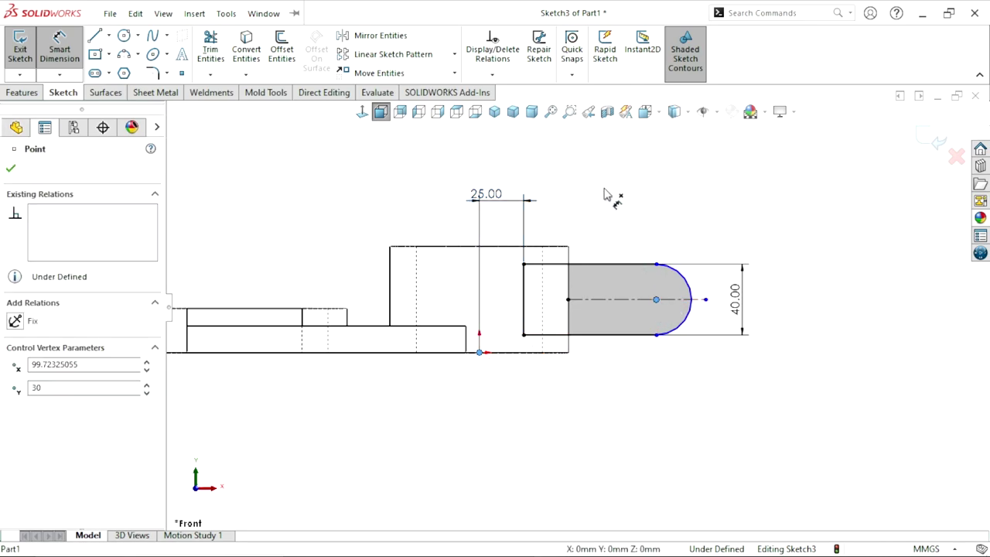
{"action": "left_click", "coordinate": [573, 147]}
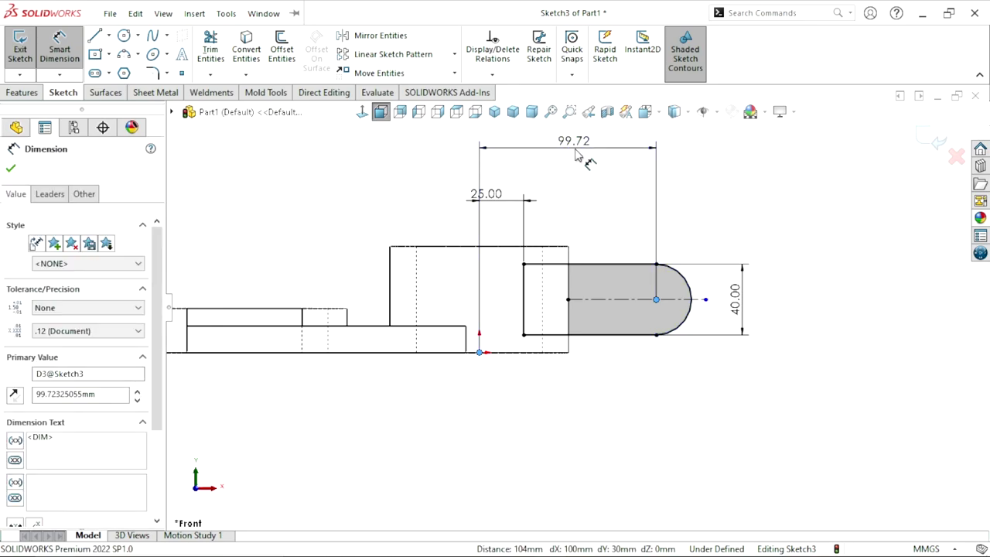
{"action": "type", "text": "75"}
{"action": "key", "text": "Return"}
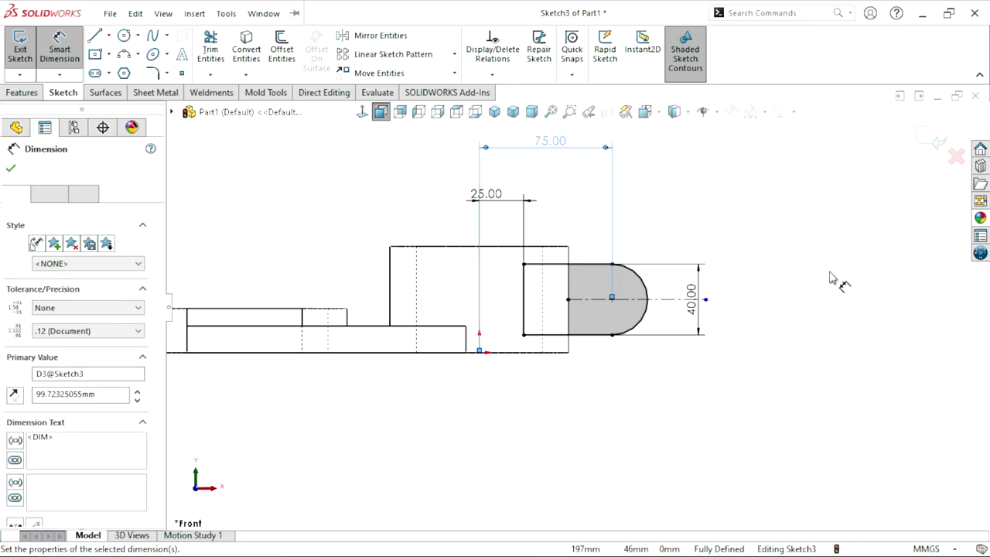
{"action": "key", "text": "Escape"}
{"action": "scroll", "coordinate": [647, 343], "scroll_direction": "up", "scroll_amount": 1}
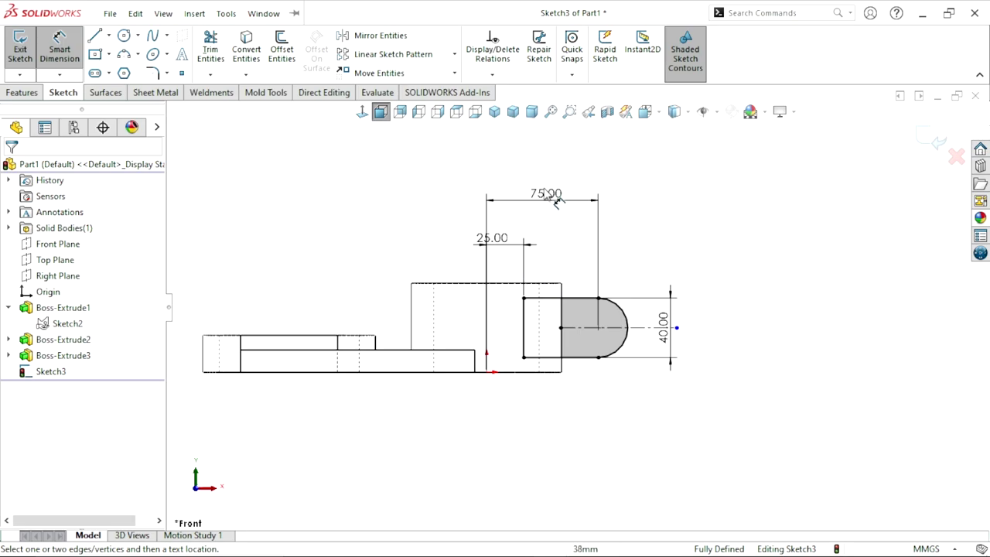
{"action": "mouse_move", "coordinate": [555, 200]}
{"action": "left_mouse_down"}
{"action": "mouse_move", "coordinate": [541, 235]}
{"action": "mouse_move", "coordinate": [546, 258]}
{"action": "left_mouse_up"}
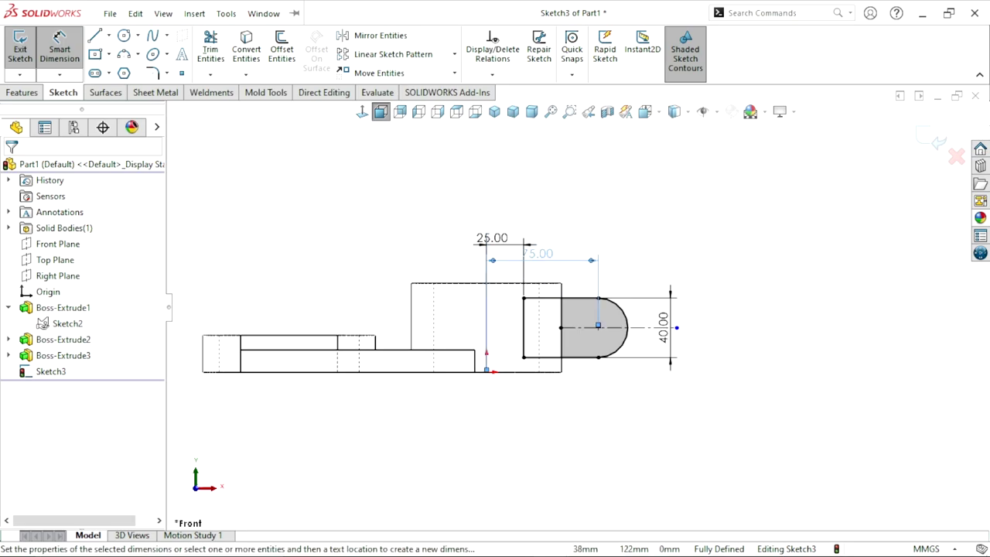
{"action": "left_click", "coordinate": [712, 272]}
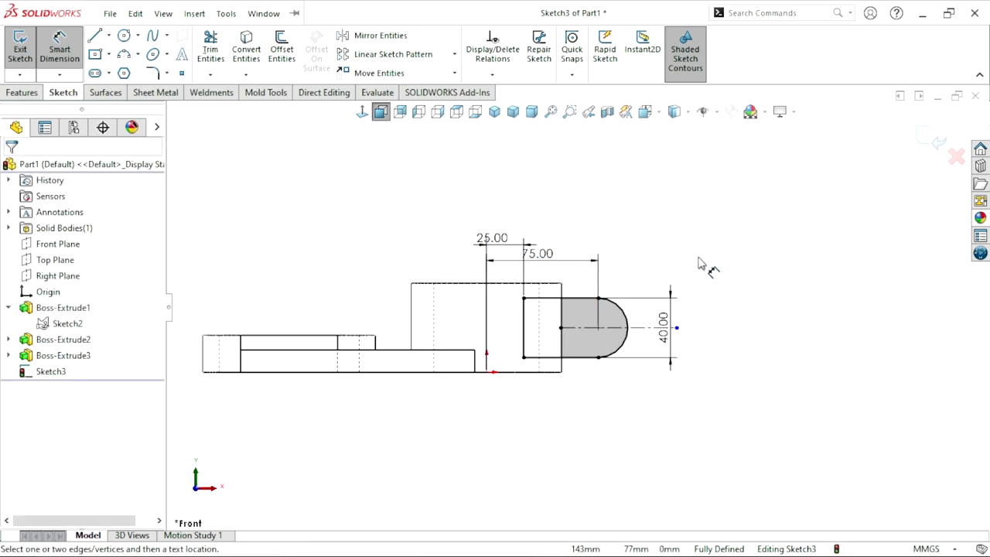
- Draw a circle at the lug's arc centre and dimension its diameter to Ø15
{"action": "left_click", "coordinate": [124, 35]}
{"action": "scroll", "coordinate": [695, 371], "scroll_direction": "down", "scroll_amount": 2}
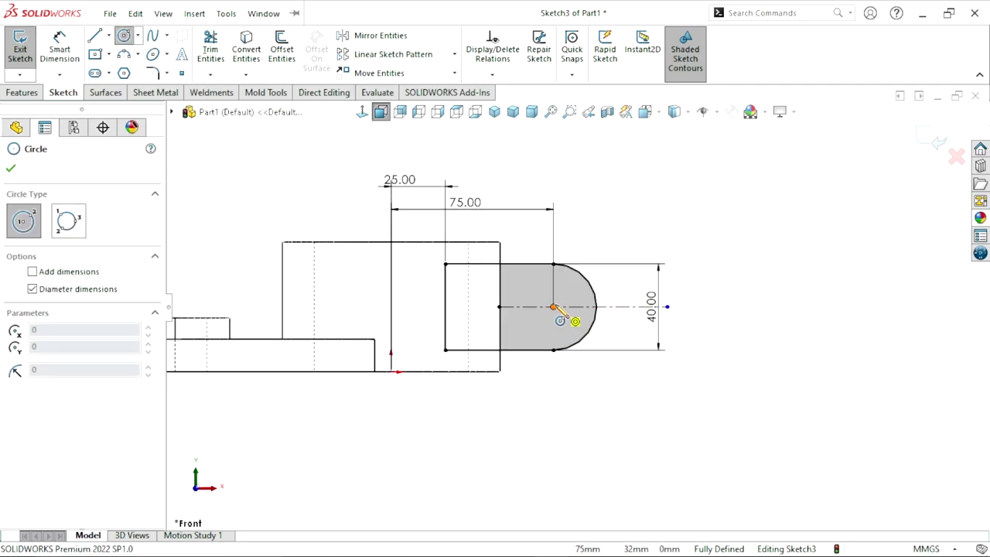
{"action": "left_click", "coordinate": [552, 307]}
{"action": "left_click", "coordinate": [570, 296]}
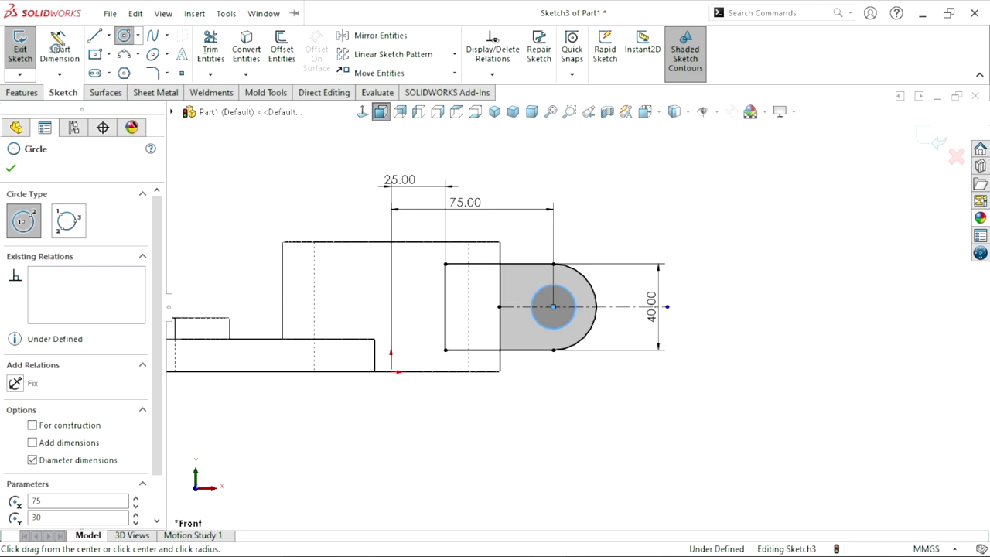
{"action": "left_click", "coordinate": [56, 51]}
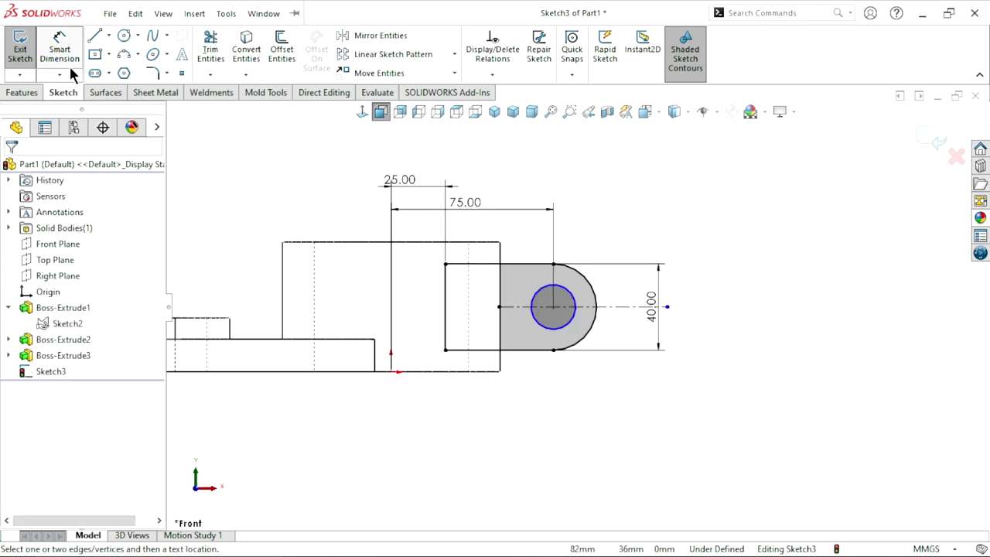
{"action": "left_click", "coordinate": [570, 287]}
{"action": "left_click", "coordinate": [613, 241]}
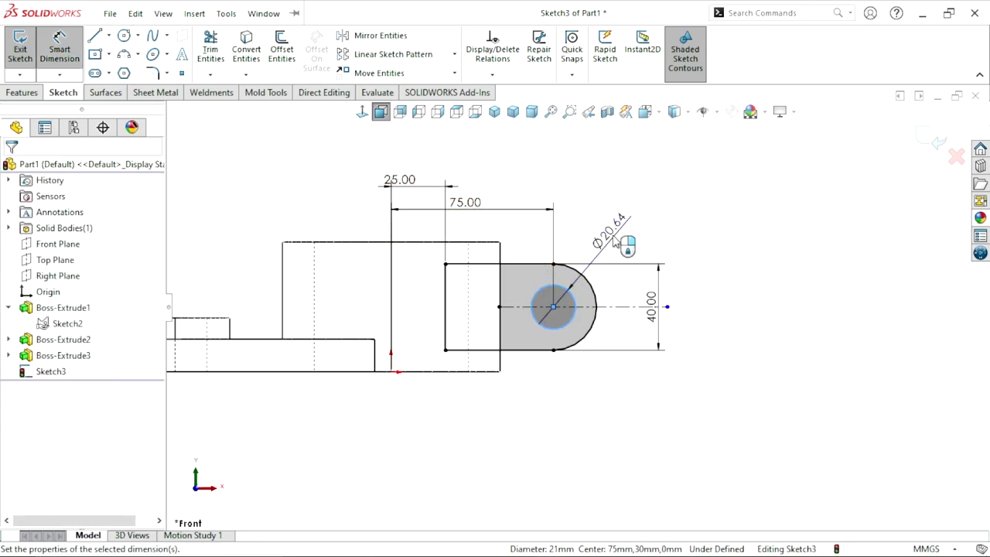
{"action": "type", "text": "21"}
{"action": "key", "text": "Return"}
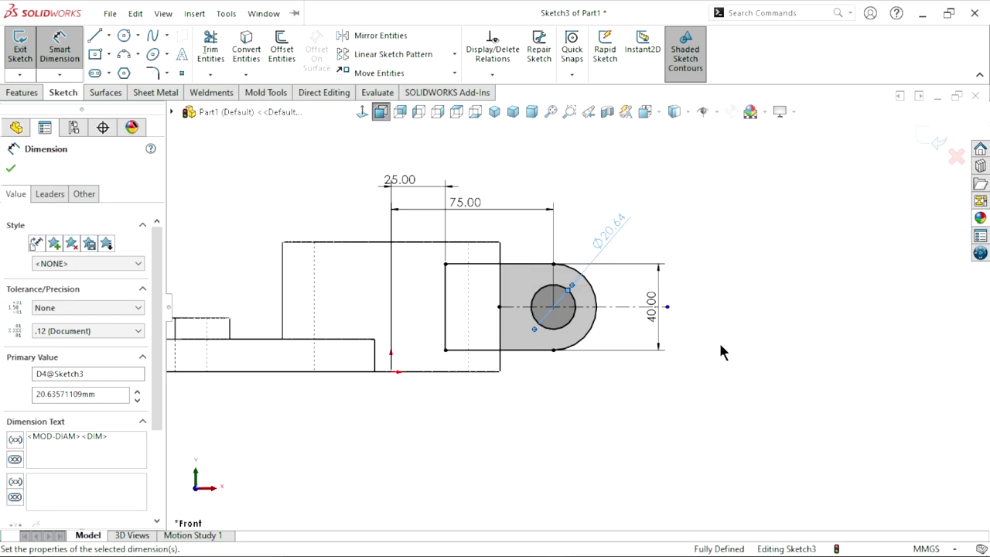
- Rearrange the 75.00 and 25.00 dimensions and set the display to Shaded with Edges
{"action": "scroll", "coordinate": [468, 376], "scroll_direction": "up", "scroll_amount": 3}
{"action": "scroll", "coordinate": [513, 317], "scroll_direction": "down", "scroll_amount": 2}
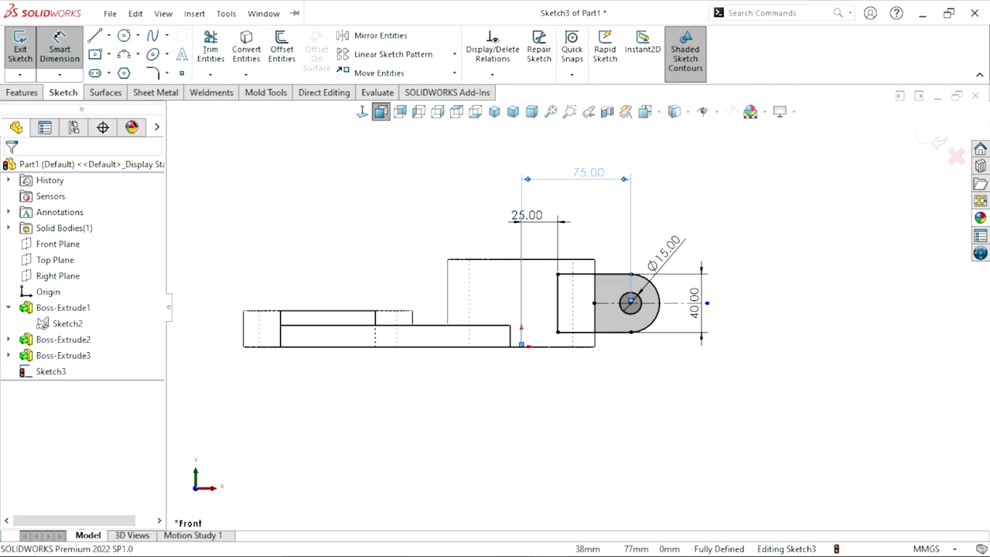
{"action": "left_click", "coordinate": [592, 175]}
{"action": "left_click_drag", "start_coordinate": [530, 216], "coordinate": [597, 224]}
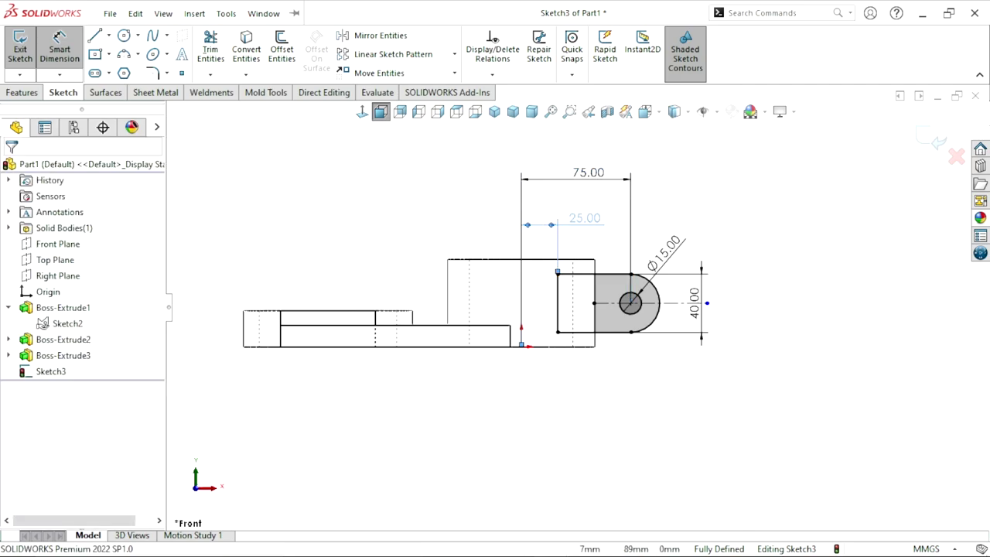
{"action": "left_click", "coordinate": [585, 221]}
{"action": "left_click", "coordinate": [542, 128]}
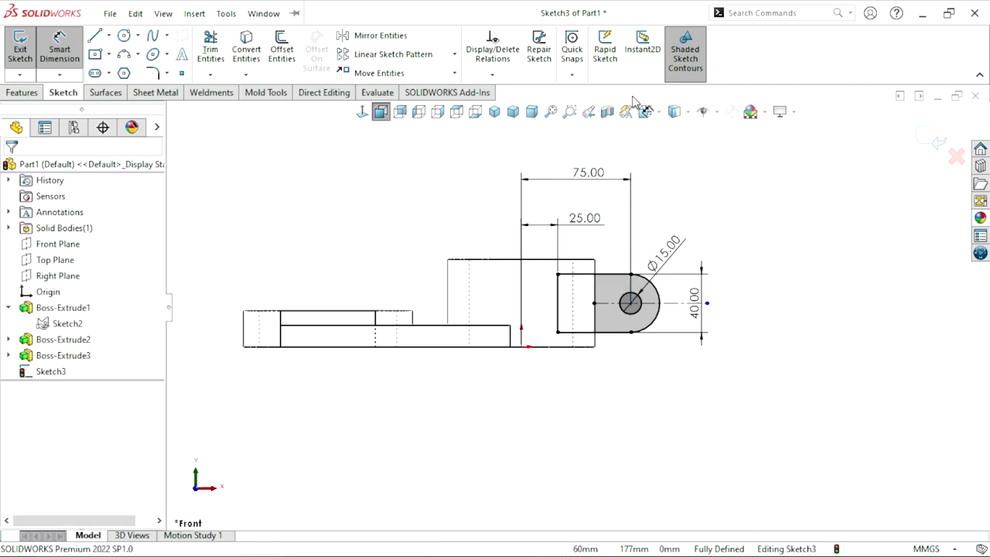
{"action": "left_click", "coordinate": [686, 112]}
{"action": "left_click", "coordinate": [675, 133]}
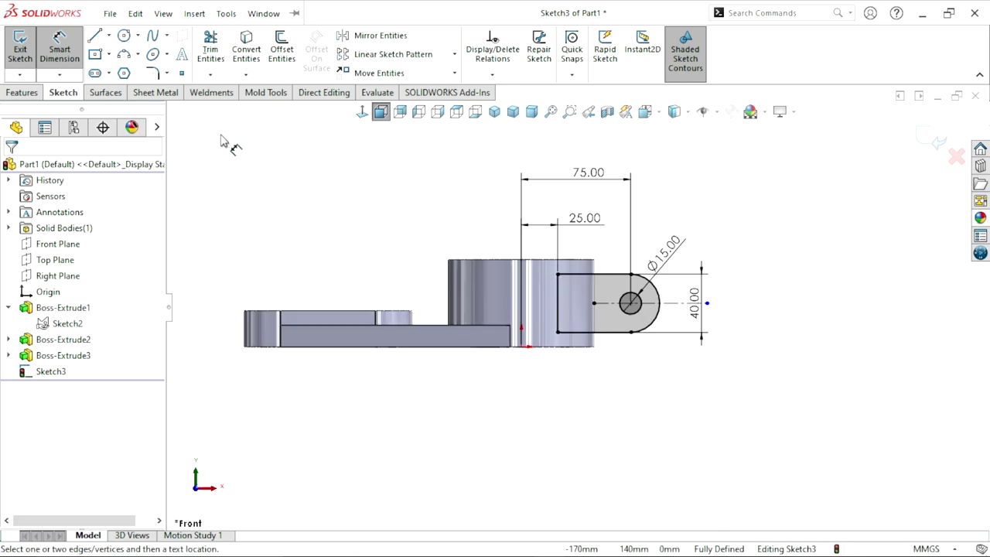
{"action": "left_click", "coordinate": [22, 92]}
- Extrude the lug sketch Mid Plane to a 35 mm depth
{"action": "left_click", "coordinate": [27, 50]}
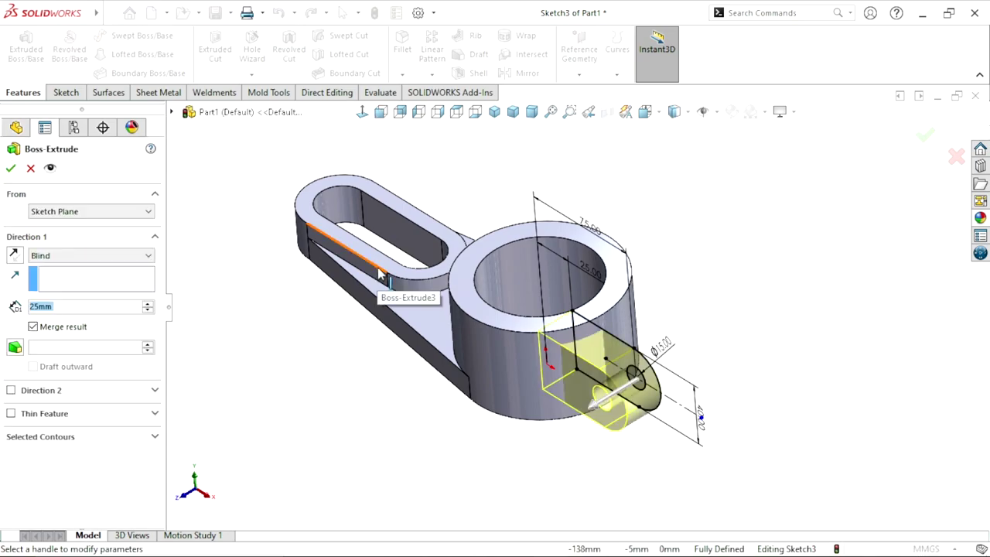
{"action": "scroll", "coordinate": [611, 348], "scroll_direction": "up", "scroll_amount": 2}
{"action": "scroll", "coordinate": [611, 348], "scroll_direction": "down", "scroll_amount": 3}
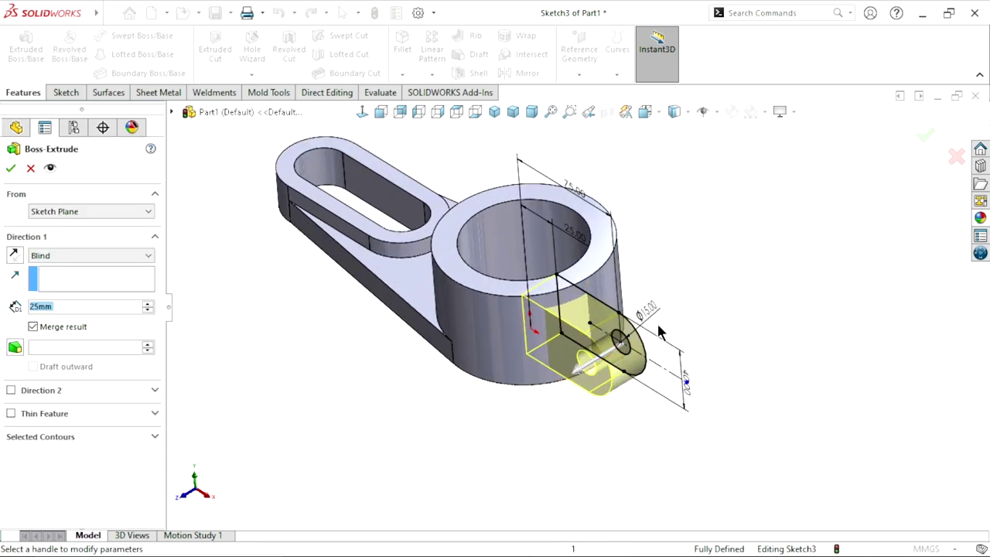
{"action": "left_click", "coordinate": [74, 255]}
{"action": "left_click", "coordinate": [74, 328]}
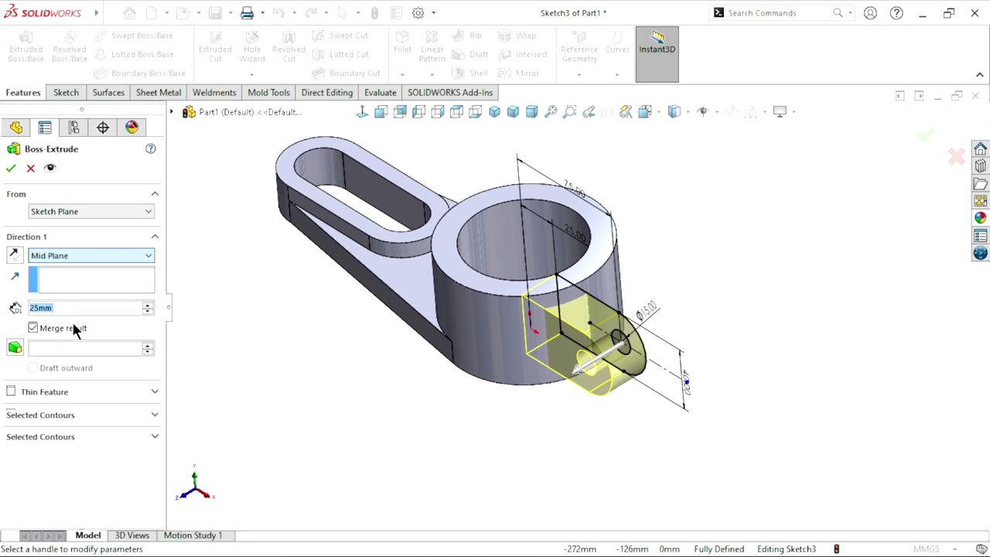
{"action": "left_click", "coordinate": [87, 308]}
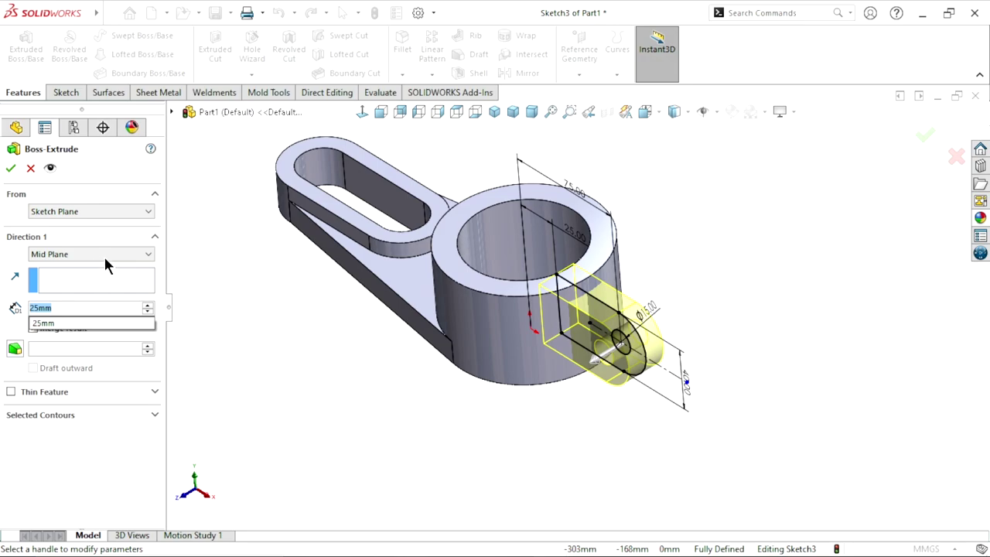
{"action": "type", "text": "35"}
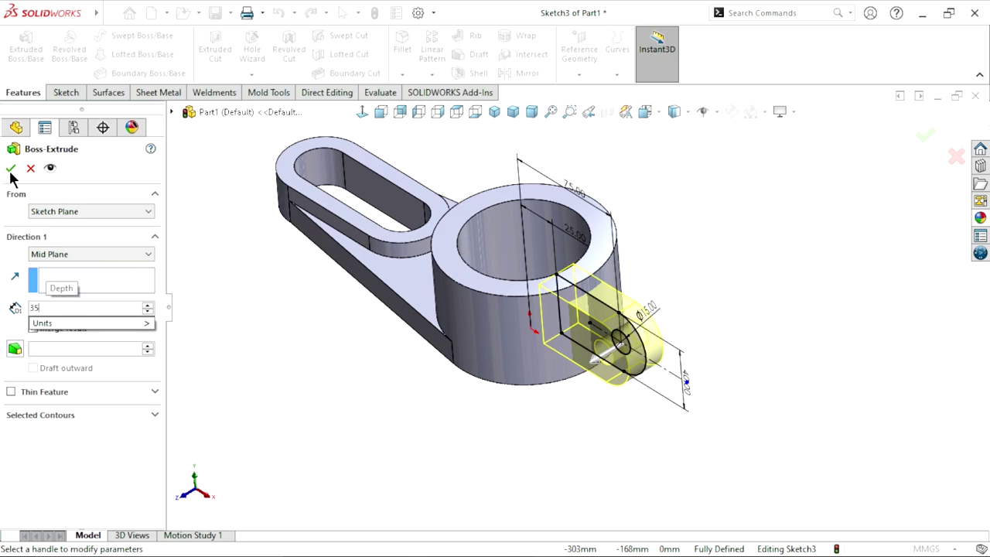
{"action": "key", "text": "Return"}
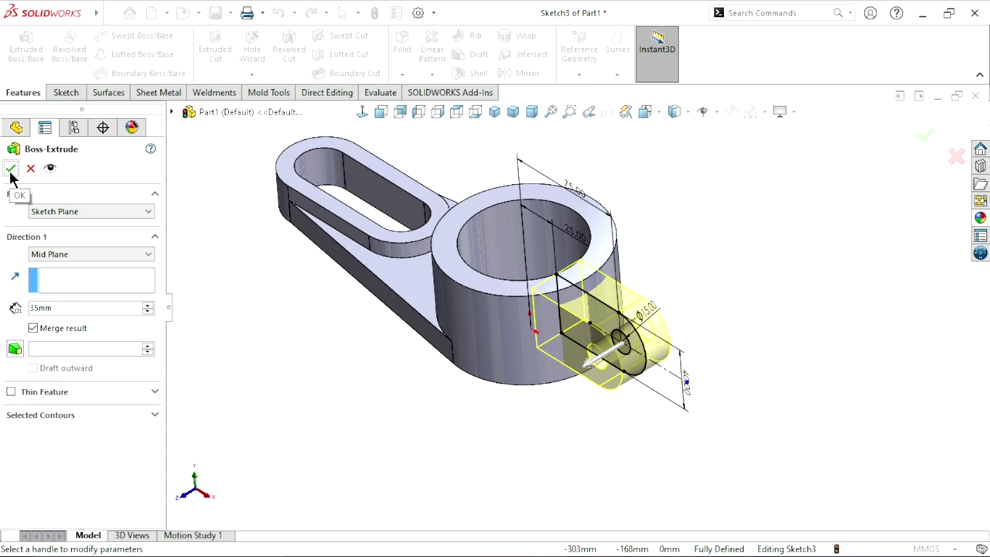
{"action": "left_click", "coordinate": [10, 171]}
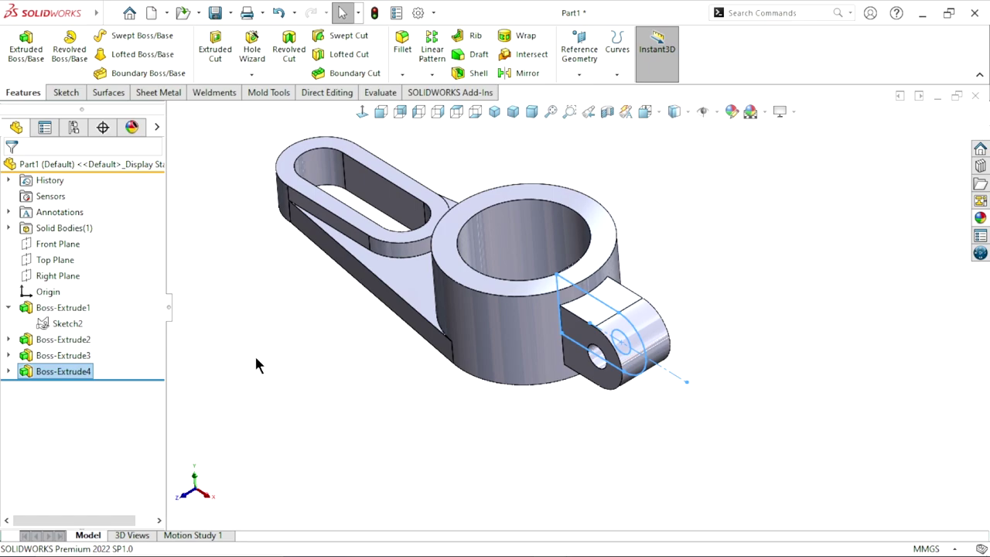
- Edit Boss-Extrude4 and change its depth from 35 to 33 mm
{"action": "left_click", "coordinate": [280, 395]}
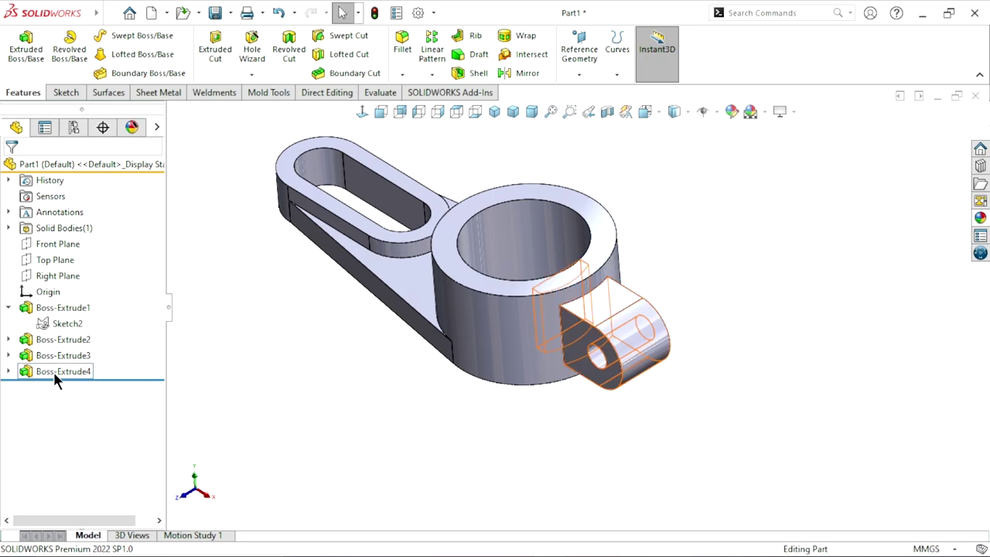
{"action": "left_click", "coordinate": [53, 371]}
{"action": "left_click", "coordinate": [69, 331]}
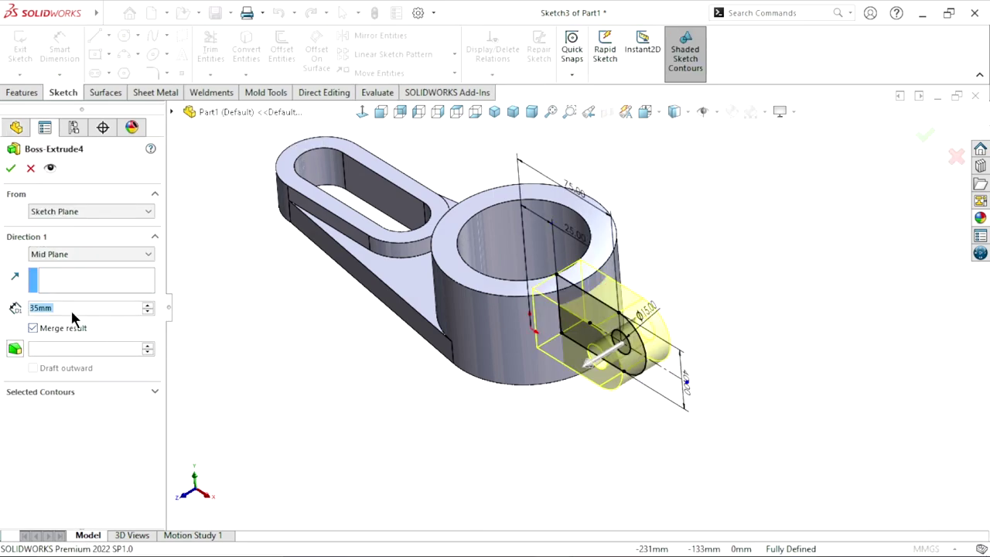
{"action": "type", "text": "33"}
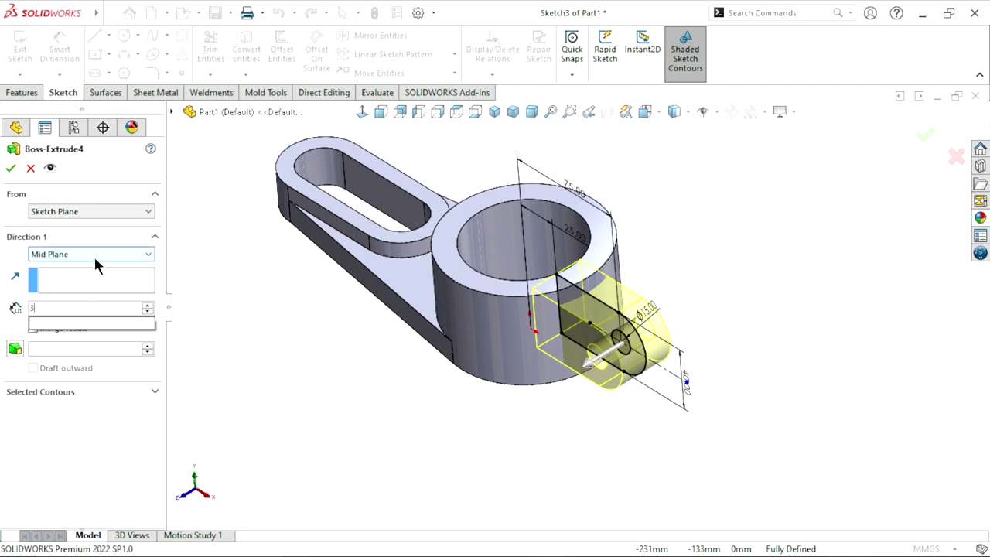
{"action": "key", "text": "Return"}
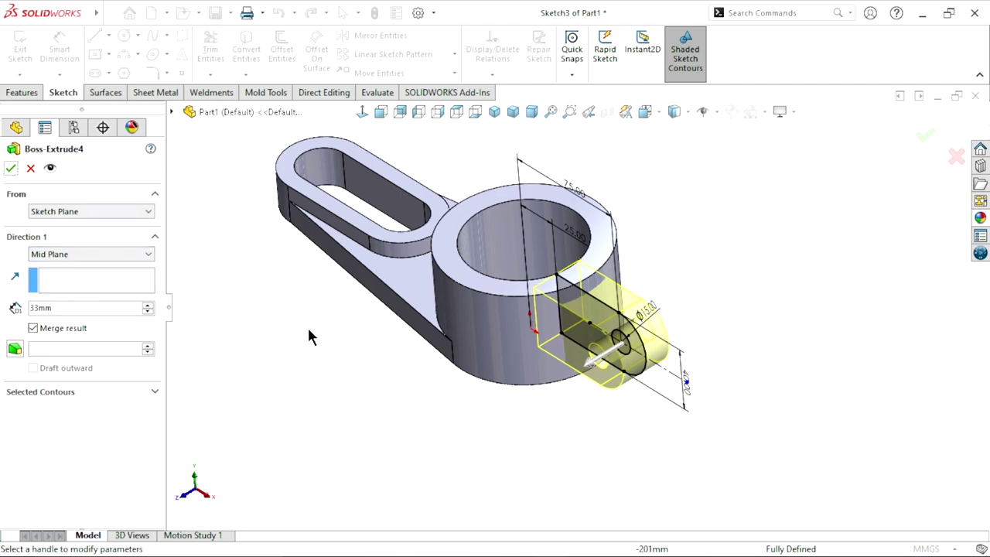
{"action": "left_click", "coordinate": [10, 169]}
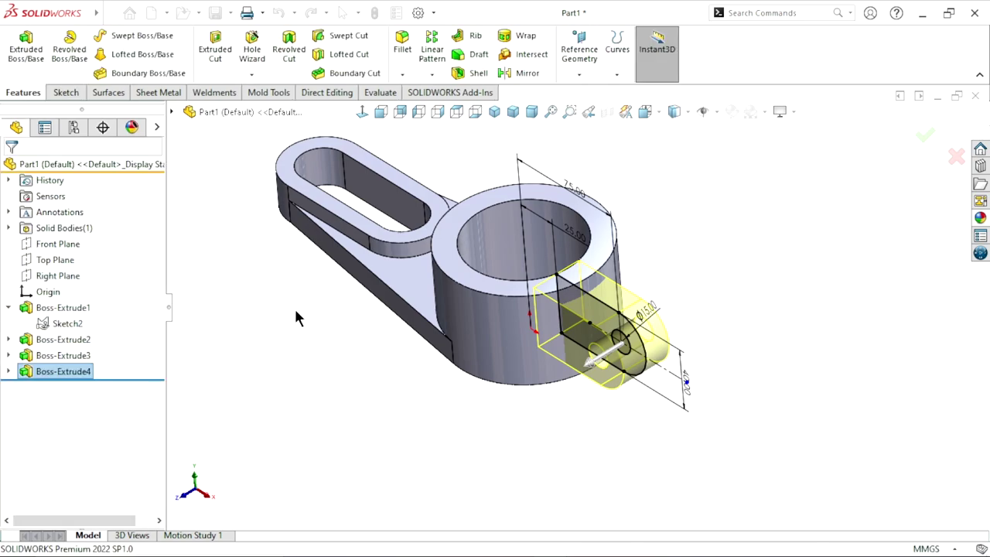
- Enable the Direct Editing tab in the CommandManager and switch to it
{"action": "mouse_move", "coordinate": [616, 261]}
{"action": "middle_mouse_down"}
{"action": "mouse_move", "coordinate": [499, 332]}
{"action": "mouse_move", "coordinate": [480, 390]}
{"action": "middle_mouse_up"}
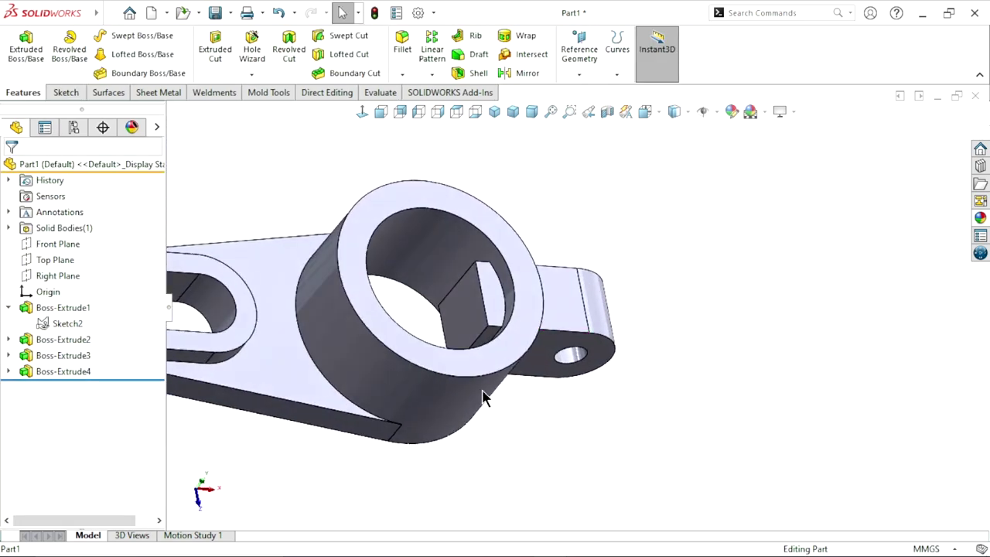
{"action": "scroll", "coordinate": [474, 310], "scroll_direction": "down", "scroll_amount": 3}
{"action": "mouse_move", "coordinate": [531, 354]}
{"action": "middle_mouse_down"}
{"action": "mouse_move", "coordinate": [511, 271]}
{"action": "mouse_move", "coordinate": [517, 347]}
{"action": "middle_mouse_up"}
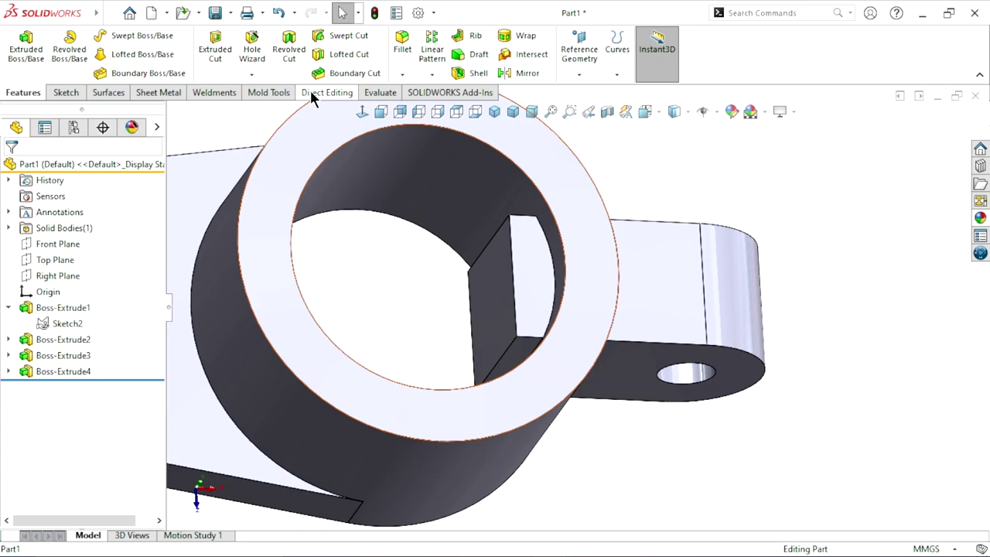
{"action": "right_click", "coordinate": [310, 98]}
{"action": "mouse_move", "coordinate": [394, 136]}
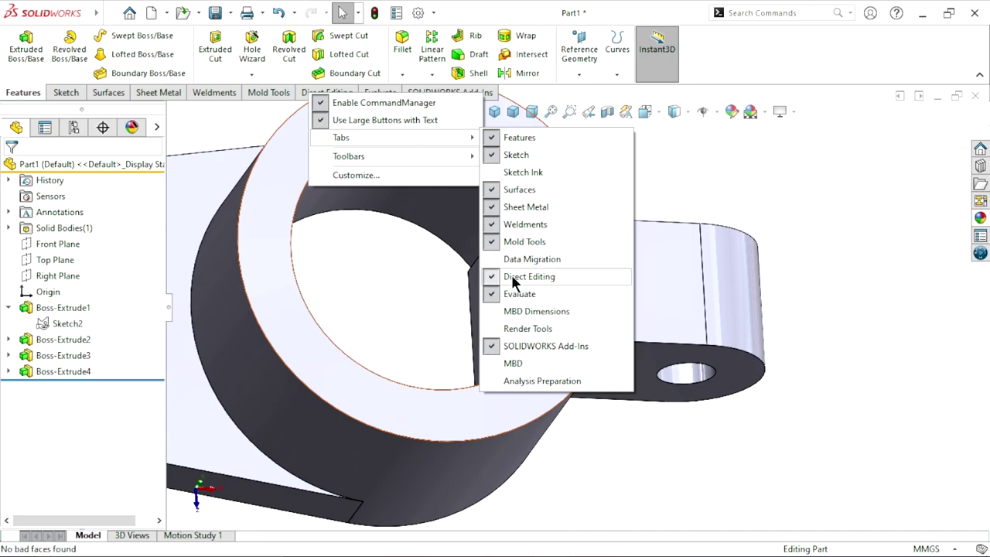
{"action": "left_click", "coordinate": [693, 181]}
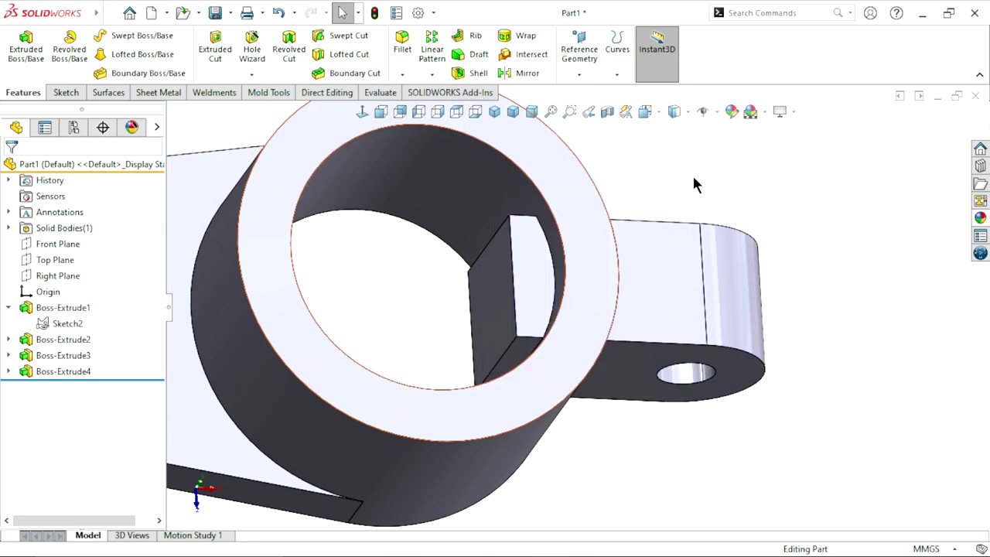
{"action": "left_click", "coordinate": [323, 92]}
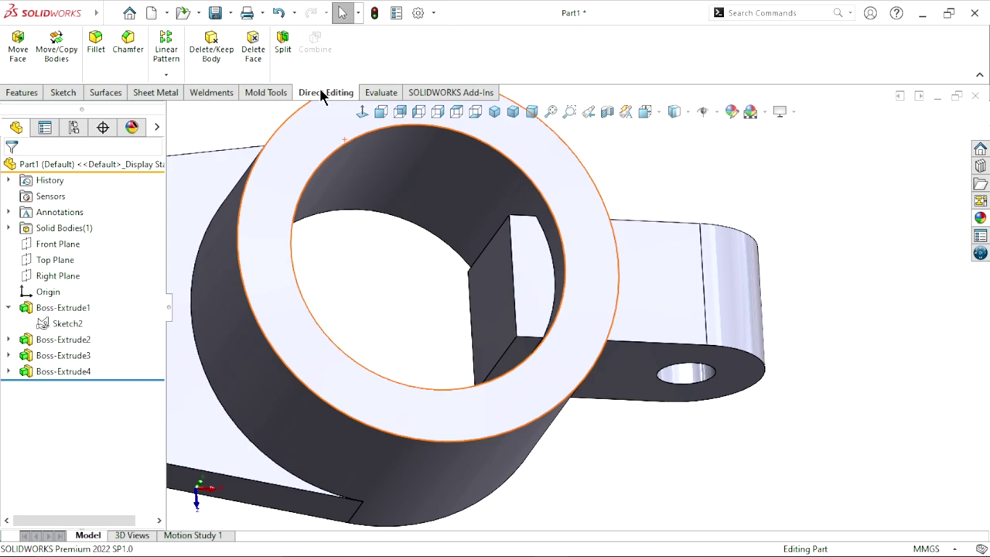
- With Delete Face, select the five faces of the block inside the bore
{"action": "left_click", "coordinate": [254, 55]}
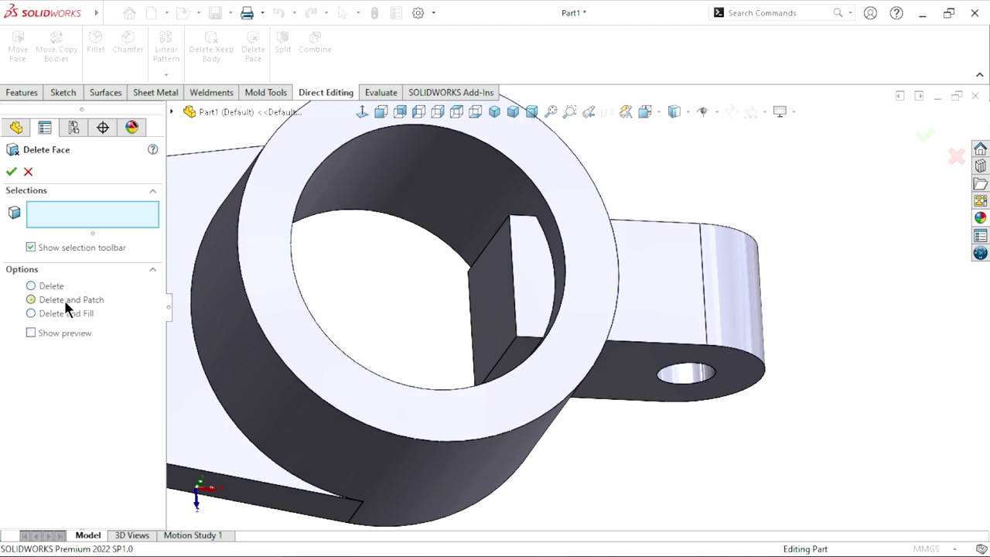
{"action": "left_click", "coordinate": [543, 276]}
{"action": "left_click", "coordinate": [479, 283]}
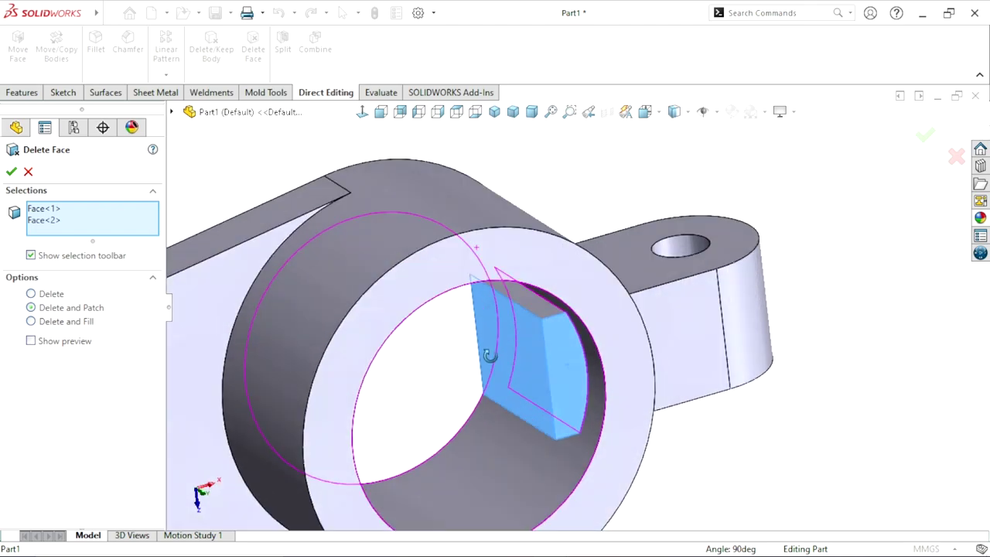
{"action": "left_click", "coordinate": [538, 325]}
{"action": "middle_click_drag", "start_coordinate": [544, 392], "coordinate": [579, 409]}
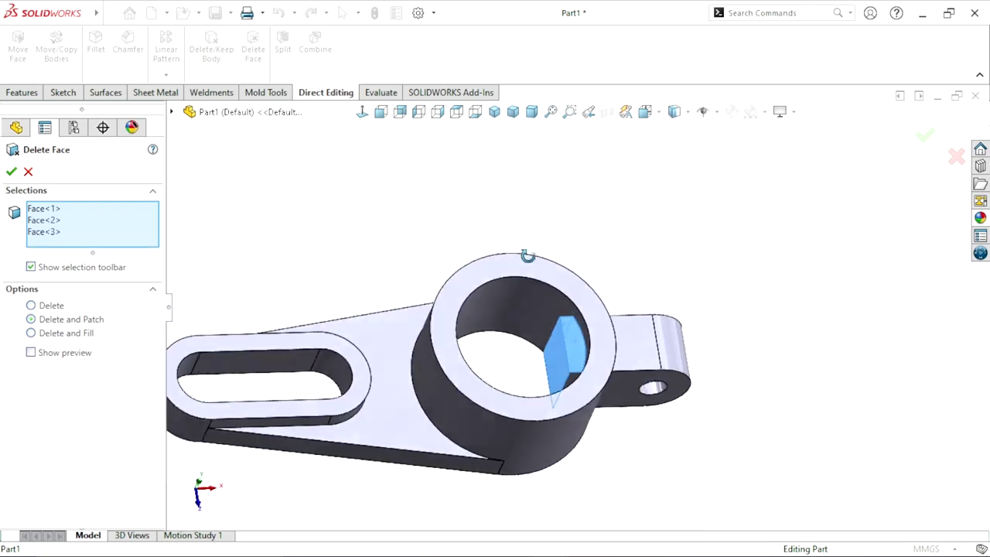
{"action": "scroll", "coordinate": [579, 408], "scroll_direction": "down", "scroll_amount": 5}
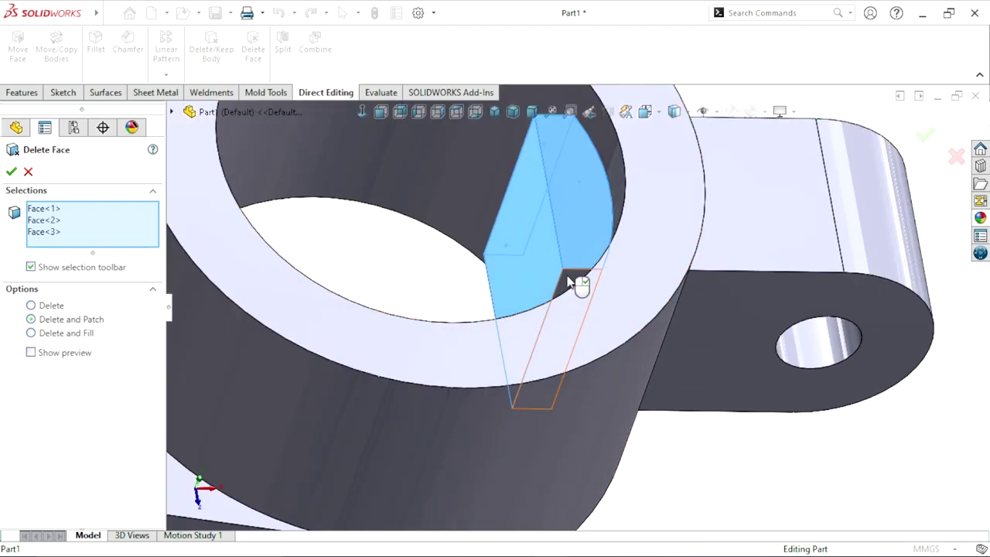
{"action": "left_click", "coordinate": [569, 283]}
{"action": "scroll", "coordinate": [568, 282], "scroll_direction": "up", "scroll_amount": 5}
{"action": "mouse_move", "coordinate": [469, 354]}
{"action": "middle_mouse_down"}
{"action": "mouse_move", "coordinate": [526, 294]}
{"action": "mouse_move", "coordinate": [434, 339]}
{"action": "middle_mouse_up"}
{"action": "scroll", "coordinate": [287, 453], "scroll_direction": "down", "scroll_amount": 5}
{"action": "left_click", "coordinate": [272, 474]}
{"action": "scroll", "coordinate": [462, 433], "scroll_direction": "up", "scroll_amount": 5}
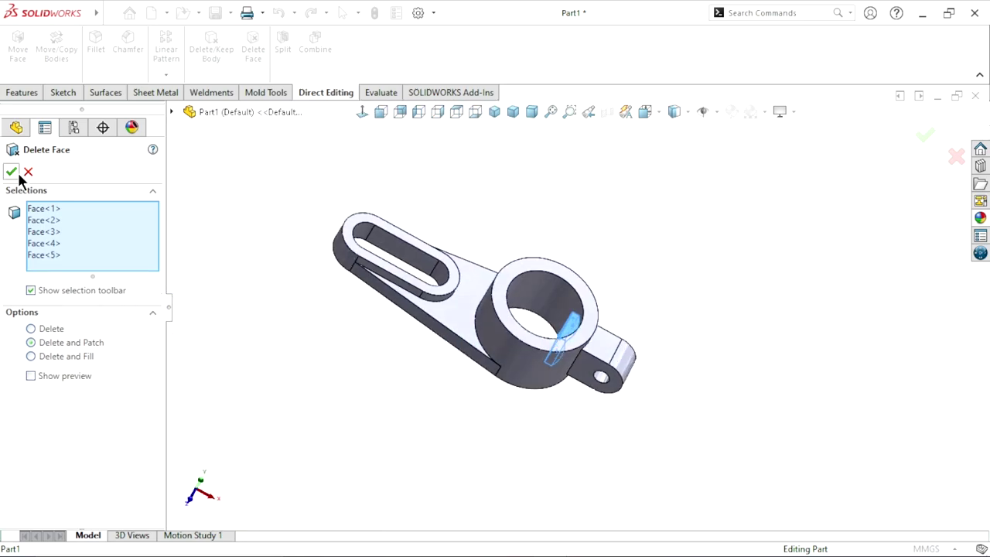
- Delete and patch the selected faces, then check the cleaned bore
{"action": "key", "text": "Return"}
{"action": "scroll", "coordinate": [487, 380], "scroll_direction": "down", "scroll_amount": 3}
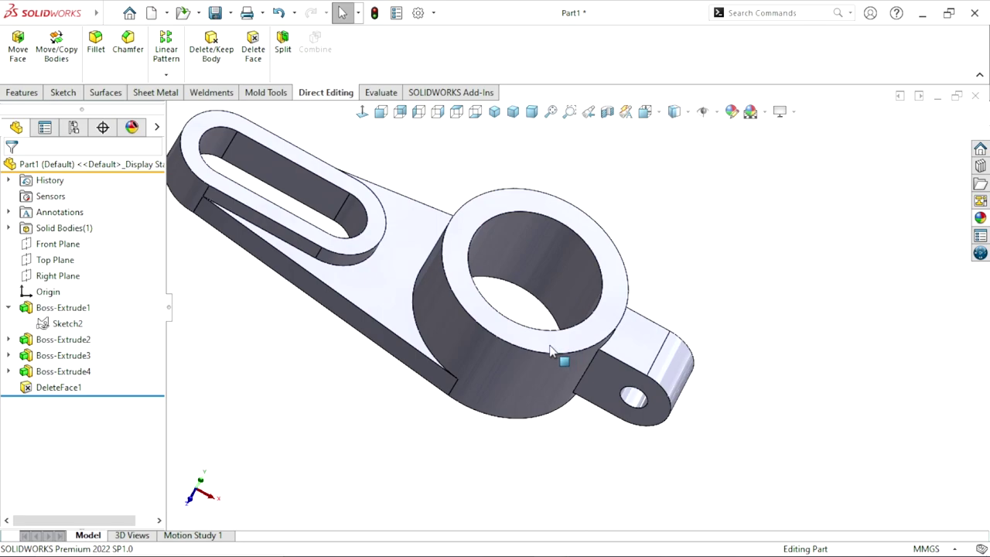
{"action": "mouse_move", "coordinate": [541, 352]}
{"action": "middle_mouse_down"}
{"action": "mouse_move", "coordinate": [577, 447]}
{"action": "mouse_move", "coordinate": [561, 453]}
{"action": "mouse_move", "coordinate": [508, 187]}
{"action": "mouse_move", "coordinate": [557, 399]}
{"action": "mouse_move", "coordinate": [553, 300]}
{"action": "mouse_move", "coordinate": [528, 342]}
{"action": "middle_mouse_up"}
{"action": "scroll", "coordinate": [528, 343], "scroll_direction": "down", "scroll_amount": 3}
{"action": "scroll", "coordinate": [503, 415], "scroll_direction": "up", "scroll_amount": 4}
{"action": "scroll", "coordinate": [545, 323], "scroll_direction": "down", "scroll_amount": 2}
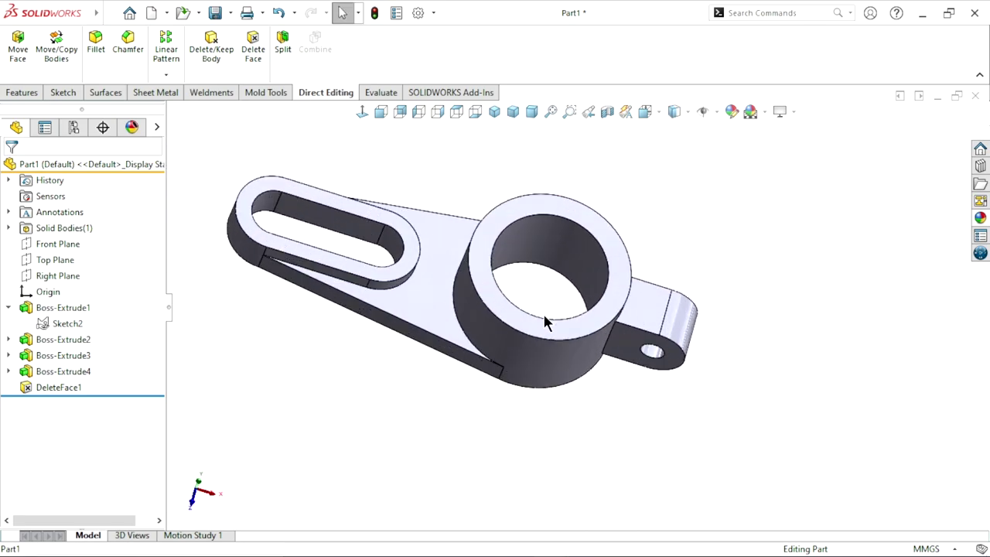
- Start Sketch4 on the Right Plane and draw a vertical line through the ring's centre
{"action": "left_click", "coordinate": [60, 274]}
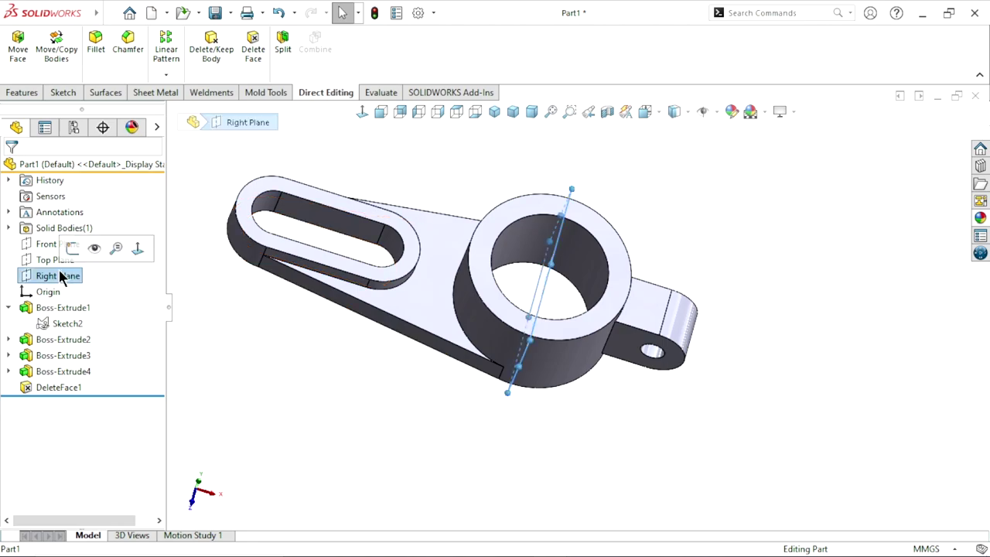
{"action": "left_click", "coordinate": [70, 251]}
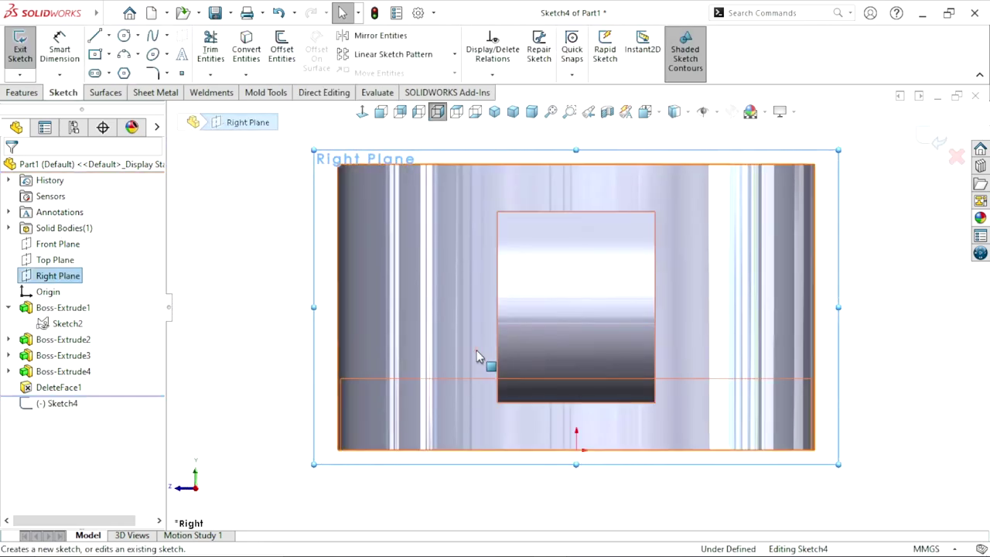
{"action": "left_click", "coordinate": [94, 37]}
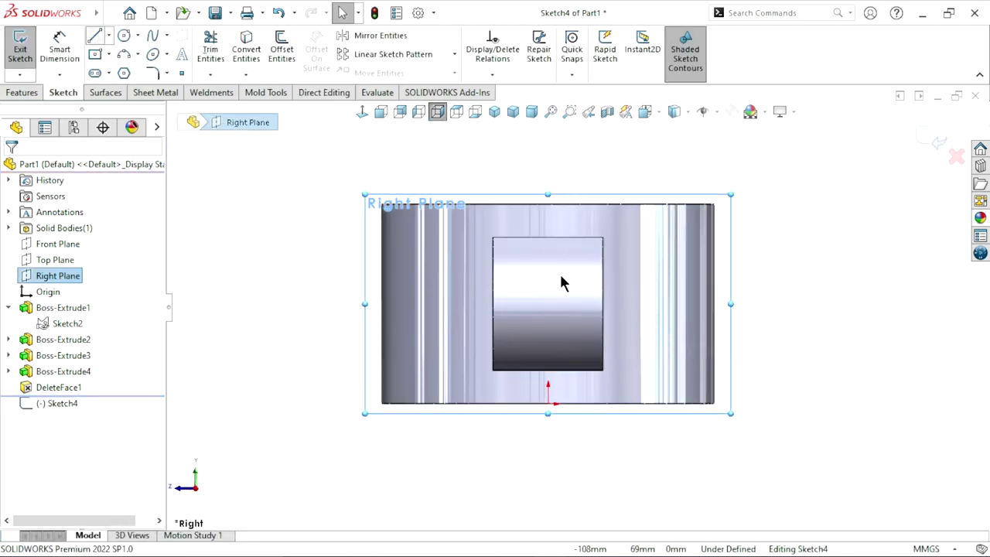
{"action": "left_click", "coordinate": [549, 425]}
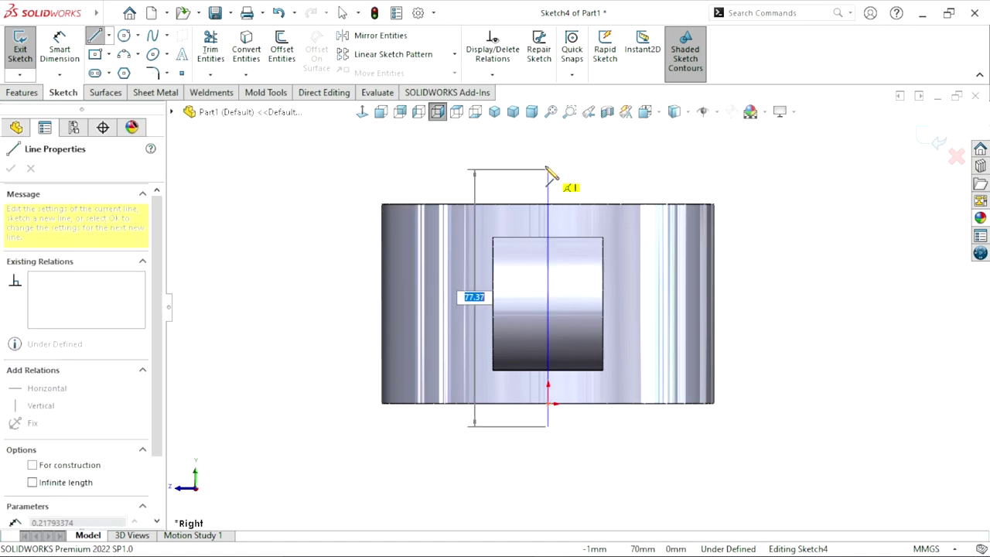
{"action": "left_click", "coordinate": [548, 181]}
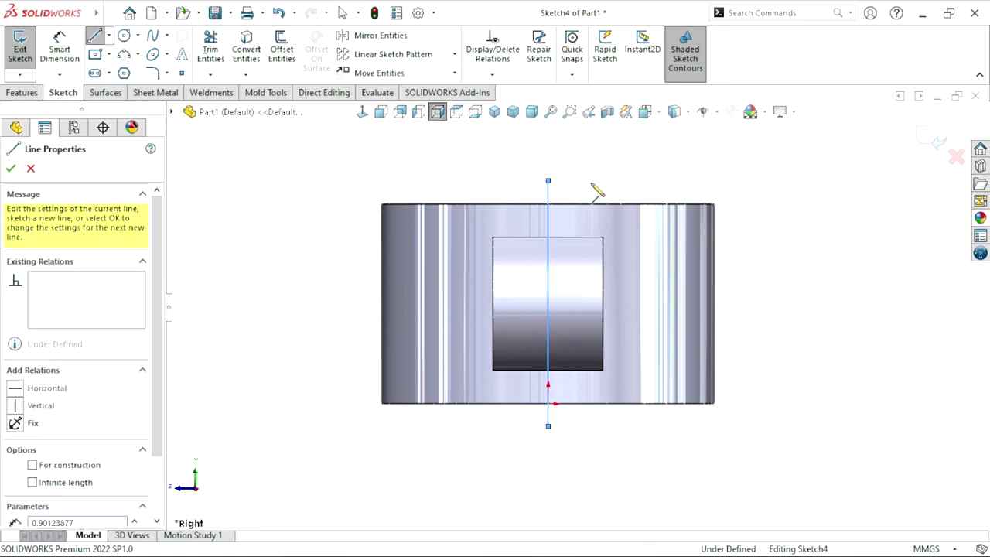
{"action": "right_click", "coordinate": [605, 182]}
{"action": "left_click", "coordinate": [680, 210]}
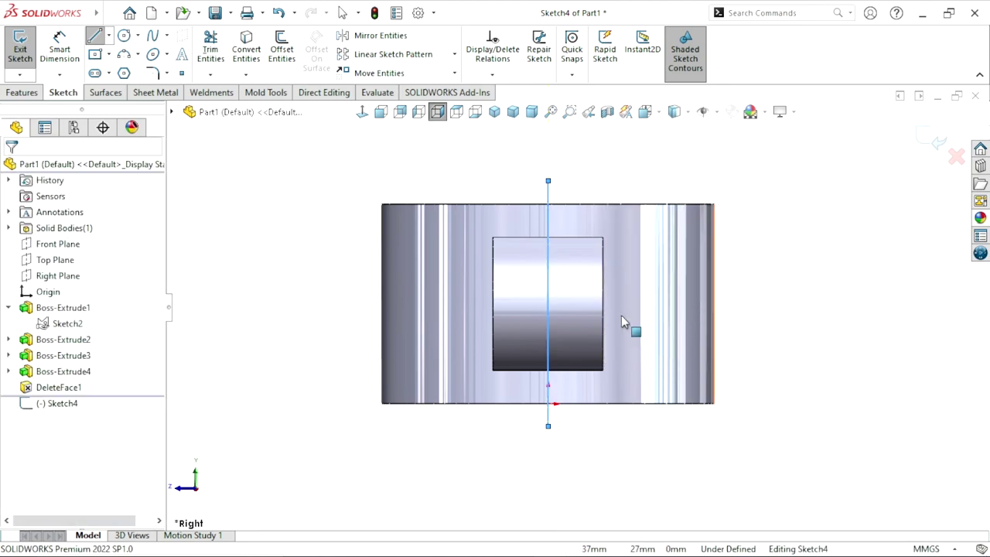
- Orbit from the flat side view to a 3D view of the sketch
{"action": "scroll", "coordinate": [606, 389], "scroll_direction": "down", "scroll_amount": 2}
{"action": "scroll", "coordinate": [610, 305], "scroll_direction": "up", "scroll_amount": 3}
{"action": "scroll", "coordinate": [459, 287], "scroll_direction": "down", "scroll_amount": 1}
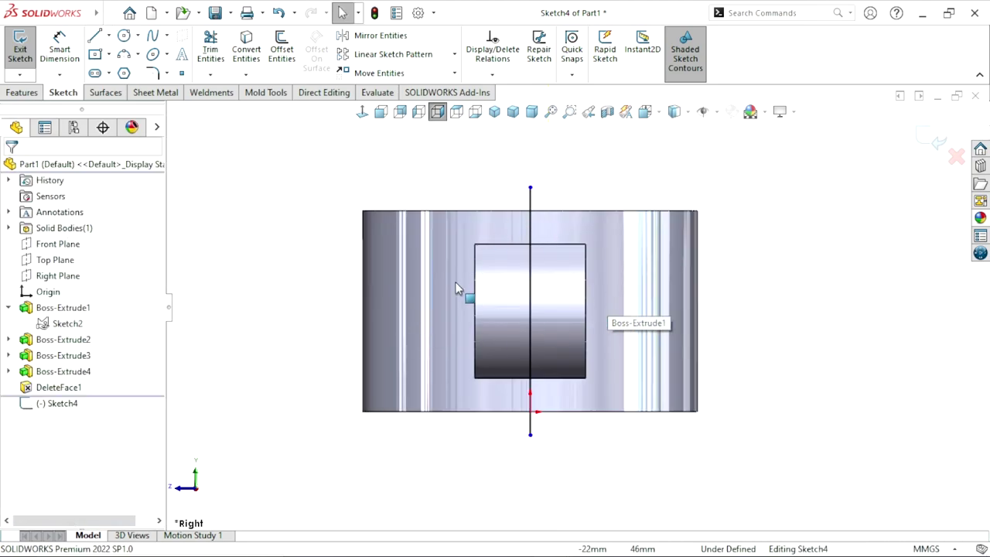
{"action": "scroll", "coordinate": [449, 375], "scroll_direction": "up", "scroll_amount": 3}
{"action": "mouse_move", "coordinate": [448, 376]}
{"action": "middle_mouse_down"}
{"action": "mouse_move", "coordinate": [457, 309]}
{"action": "mouse_move", "coordinate": [515, 427]}
{"action": "mouse_move", "coordinate": [503, 433]}
{"action": "middle_mouse_up"}
- Set the extruded cut to Through All in one direction, reversed toward the lug
{"action": "left_click", "coordinate": [20, 94]}
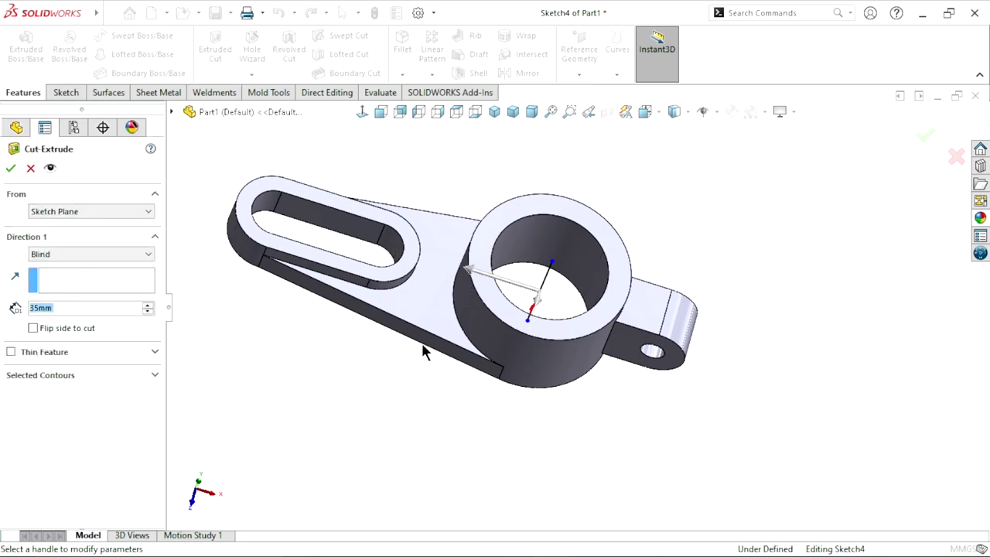
{"action": "middle_click_drag", "start_coordinate": [422, 350], "coordinate": [400, 340]}
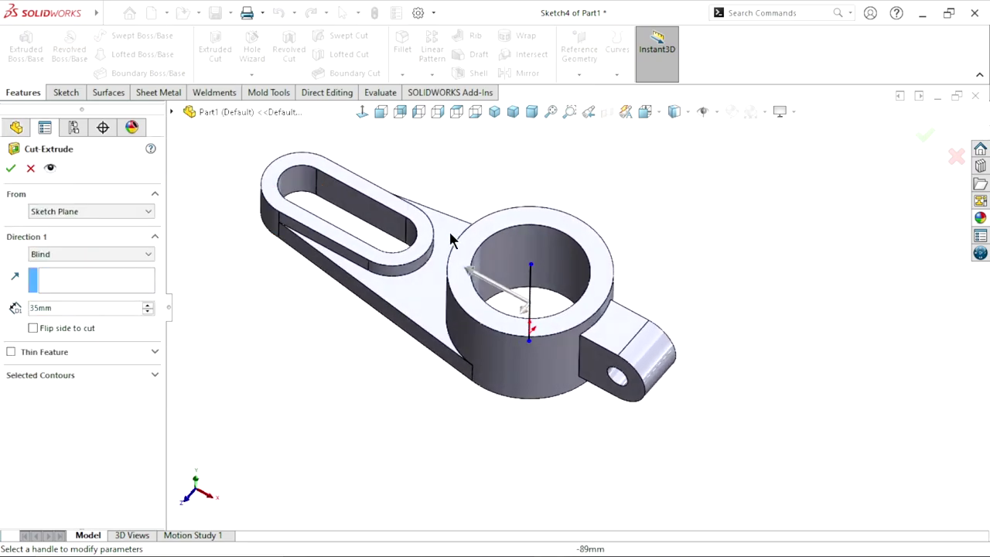
{"action": "left_click", "coordinate": [68, 259]}
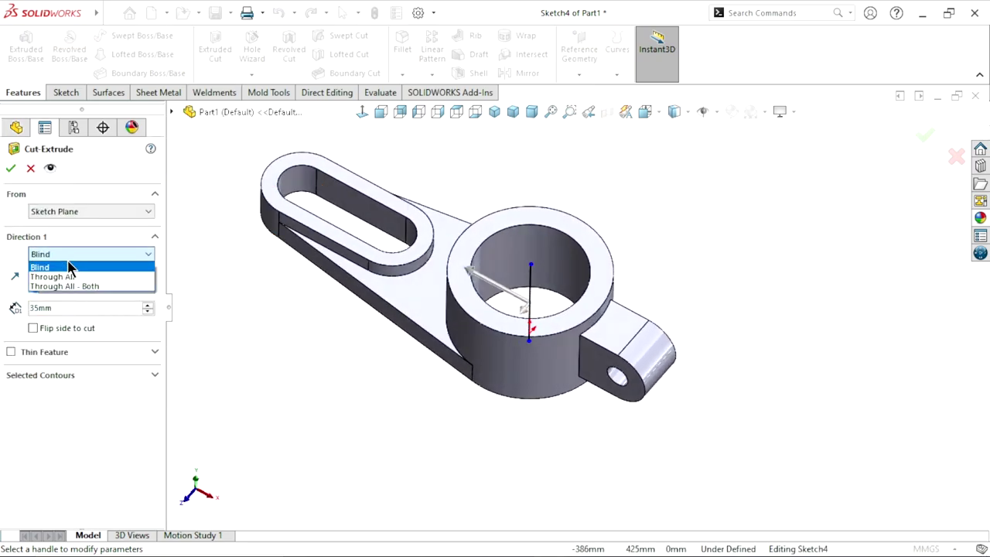
{"action": "left_click", "coordinate": [67, 286]}
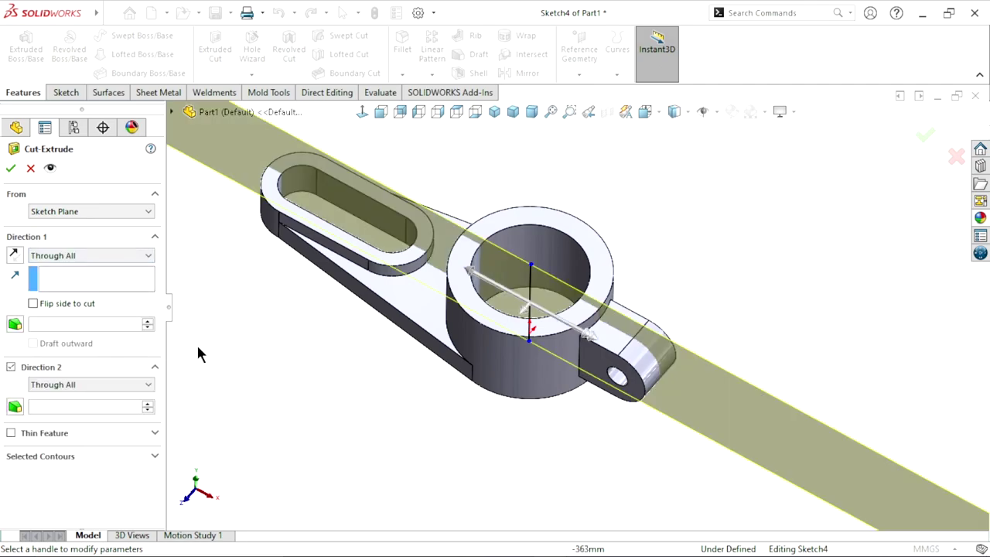
{"action": "left_click", "coordinate": [10, 368]}
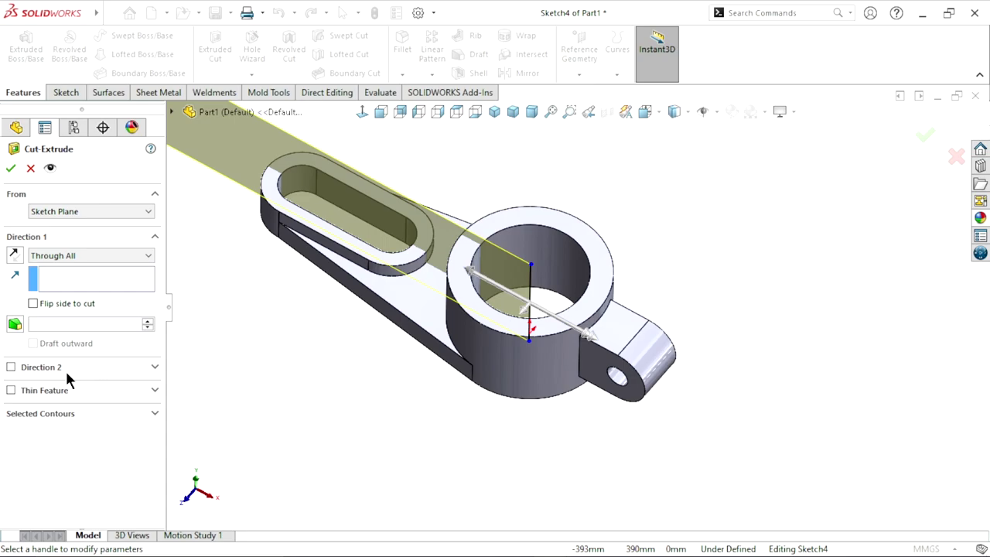
{"action": "left_click", "coordinate": [14, 255]}
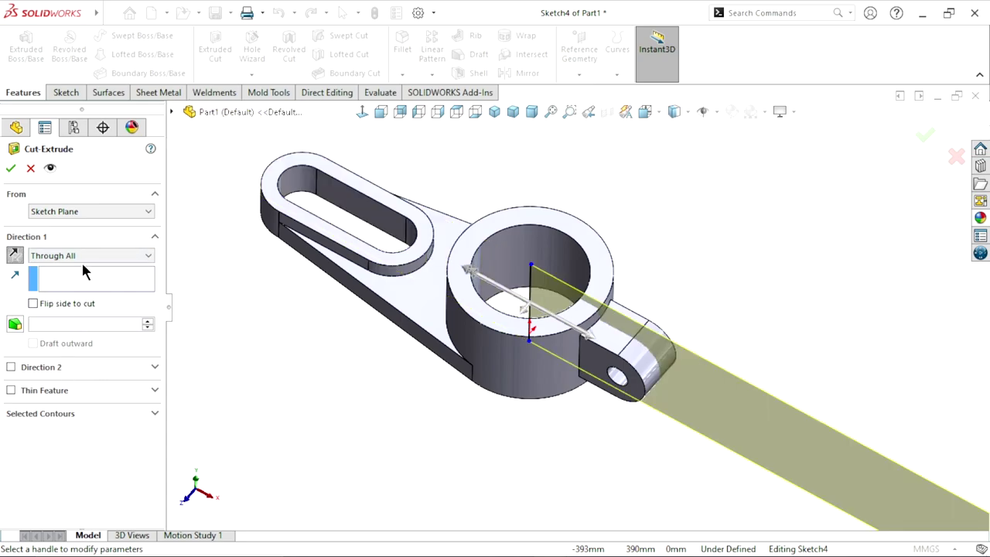
- Make the cut a 3 mm mid-plane thin feature and apply it
{"action": "scroll", "coordinate": [320, 387], "scroll_direction": "up", "scroll_amount": 3}
{"action": "scroll", "coordinate": [603, 361], "scroll_direction": "down", "scroll_amount": 3}
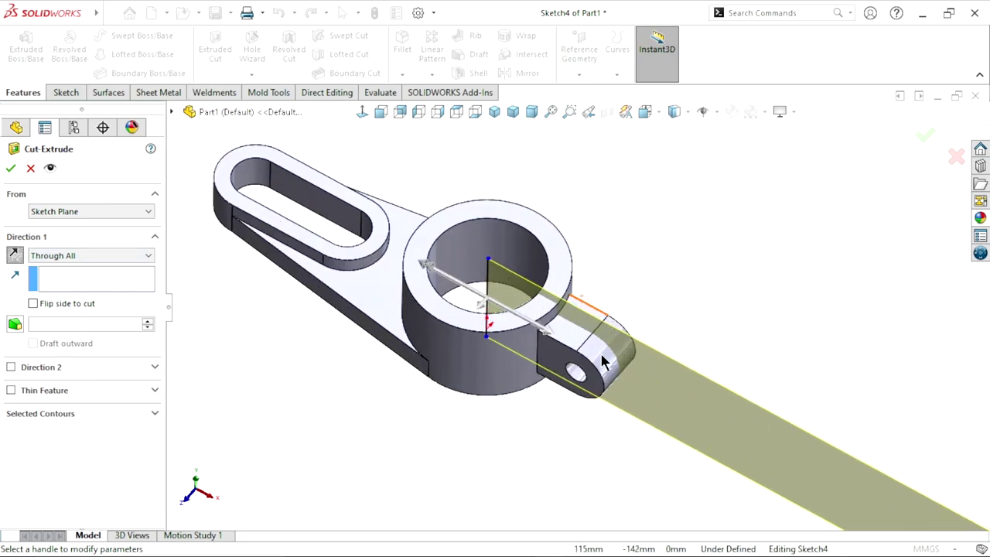
{"action": "left_click", "coordinate": [11, 390]}
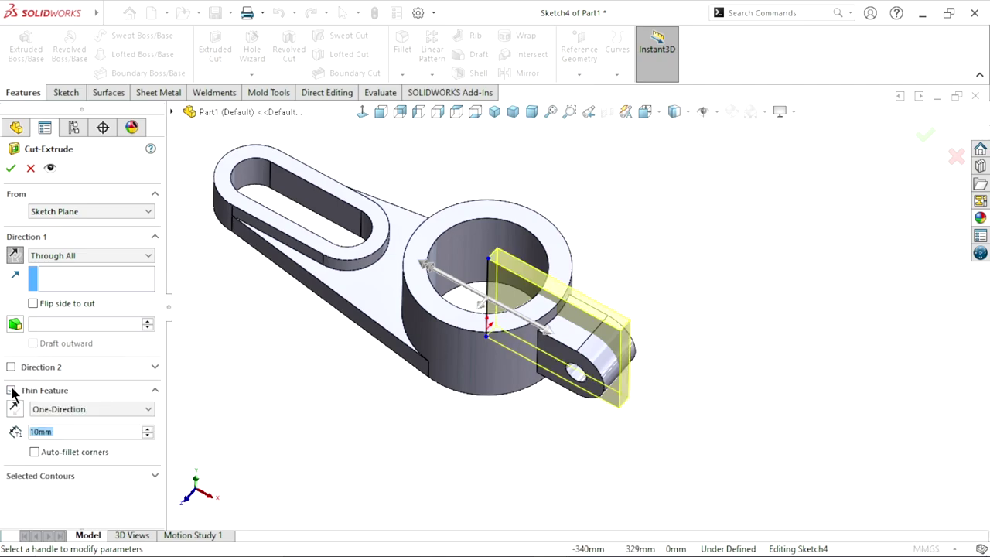
{"action": "left_click", "coordinate": [75, 412]}
{"action": "left_click", "coordinate": [54, 429]}
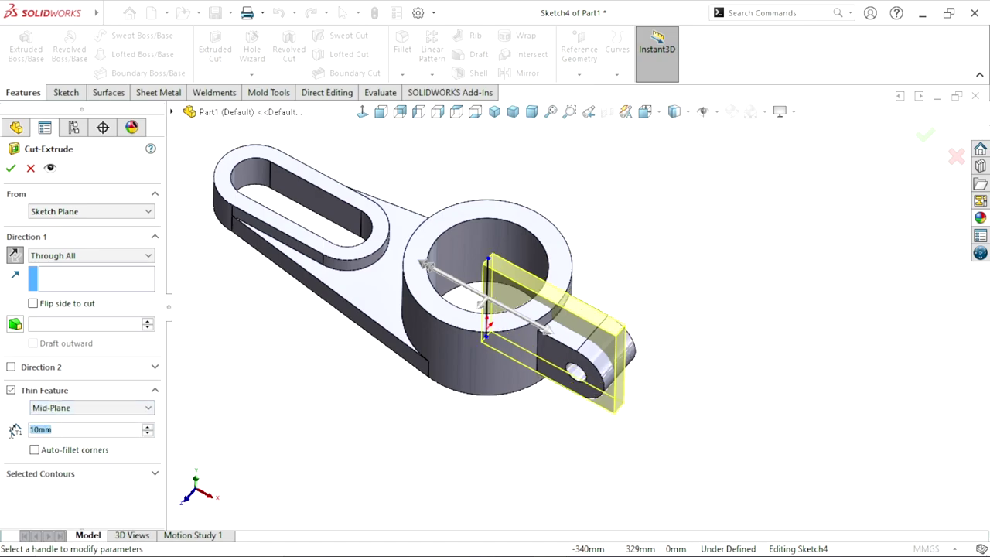
{"action": "type", "text": "3"}
{"action": "key", "text": "Return"}
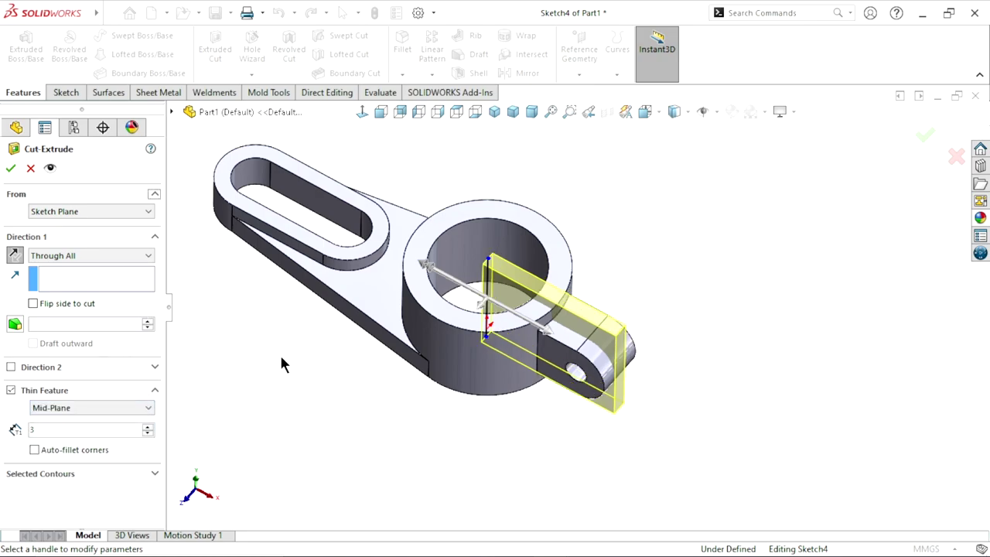
{"action": "left_click", "coordinate": [11, 169]}
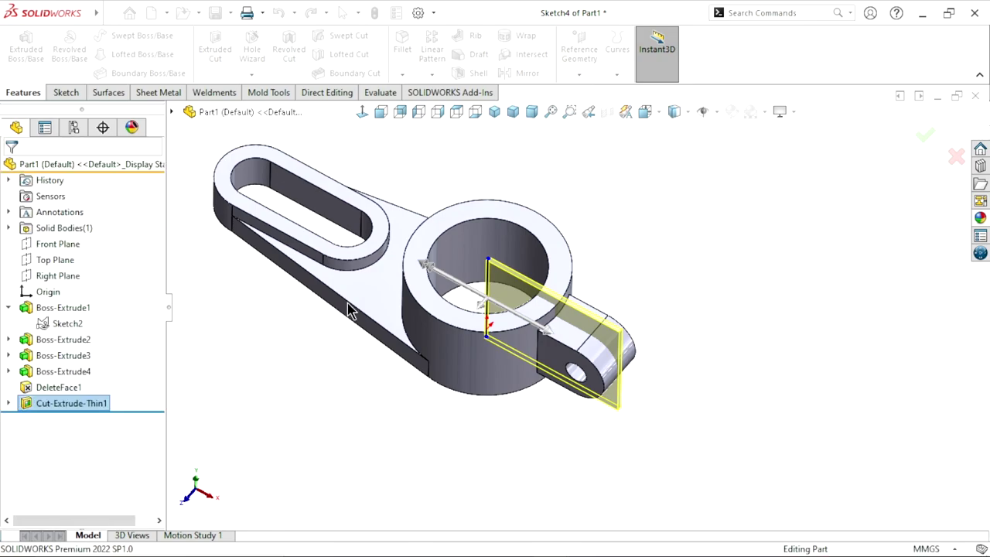
- Orbit and zoom in on the lug to inspect the new slot
{"action": "mouse_move", "coordinate": [610, 355]}
{"action": "middle_mouse_down"}
{"action": "mouse_move", "coordinate": [552, 413]}
{"action": "mouse_move", "coordinate": [646, 355]}
{"action": "middle_mouse_up"}
{"action": "scroll", "coordinate": [591, 317], "scroll_direction": "down", "scroll_amount": 1}
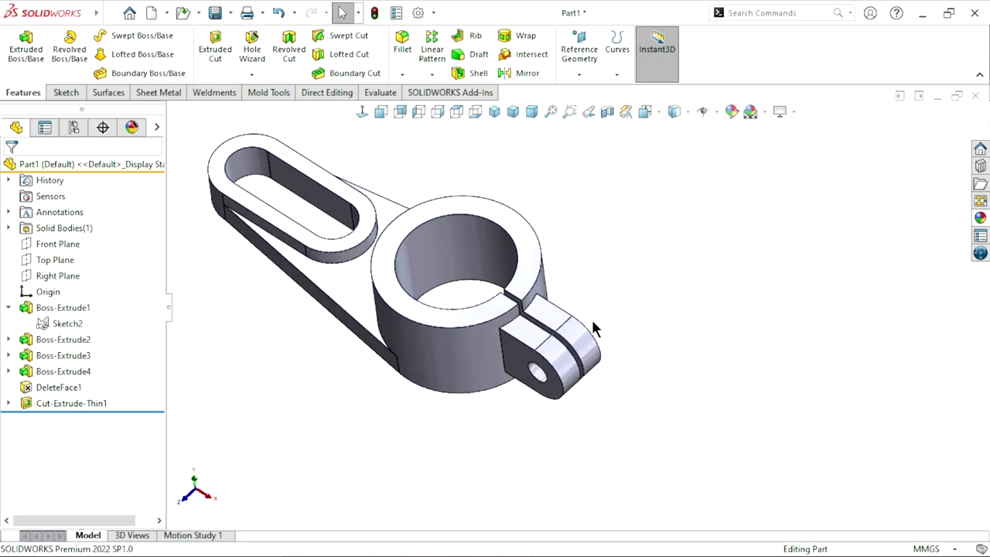
{"action": "scroll", "coordinate": [622, 312], "scroll_direction": "down", "scroll_amount": 2}
{"action": "scroll", "coordinate": [621, 313], "scroll_direction": "down", "scroll_amount": 1}
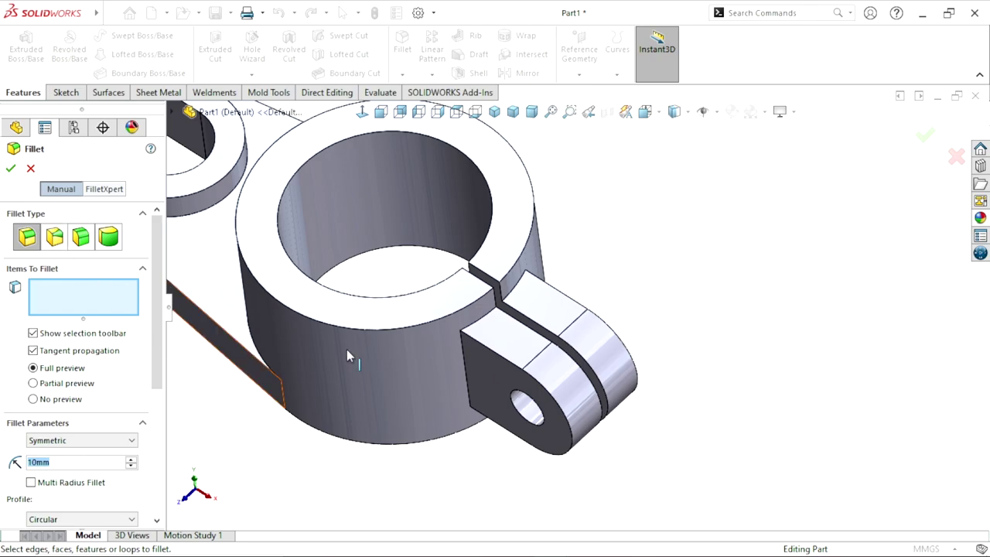
- Select the four edges where the lug joins the ring for filleting
{"action": "left_click", "coordinate": [489, 320]}
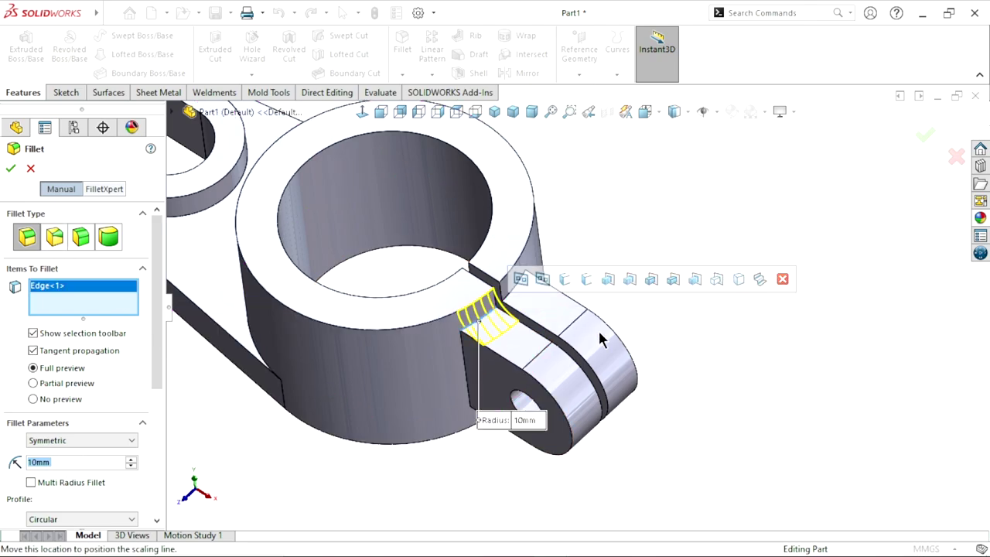
{"action": "left_click", "coordinate": [520, 291]}
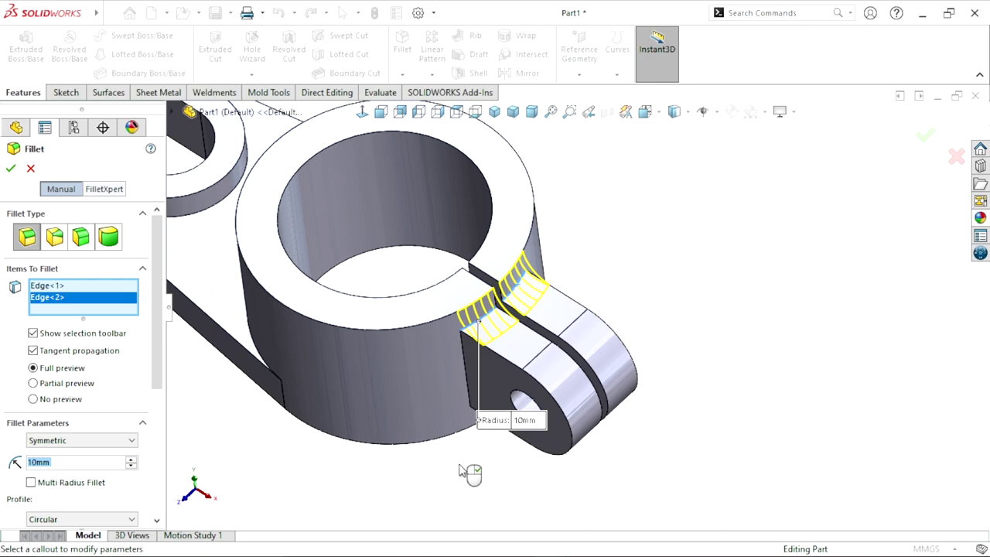
{"action": "middle_click_drag", "start_coordinate": [466, 470], "coordinate": [514, 280]}
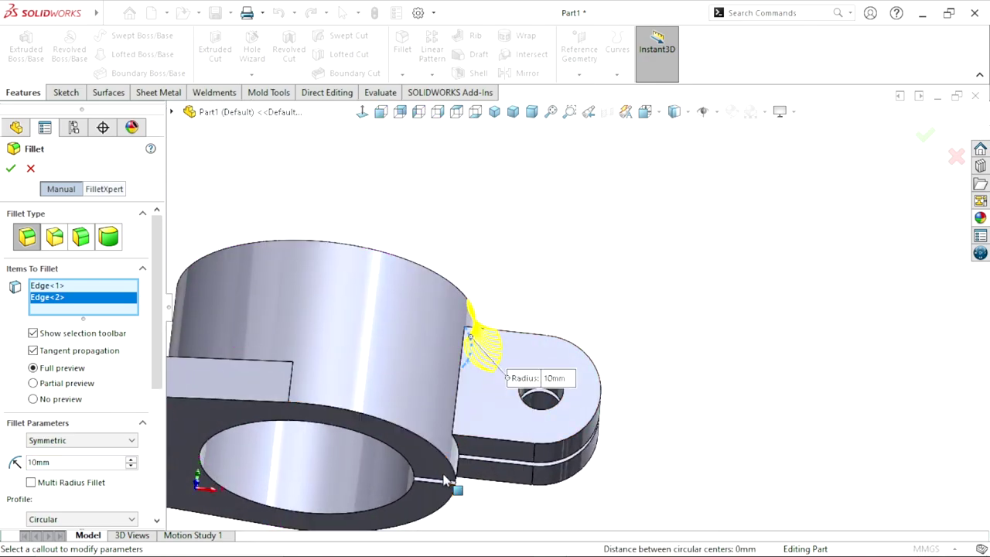
{"action": "scroll", "coordinate": [461, 460], "scroll_direction": "down", "scroll_amount": 3}
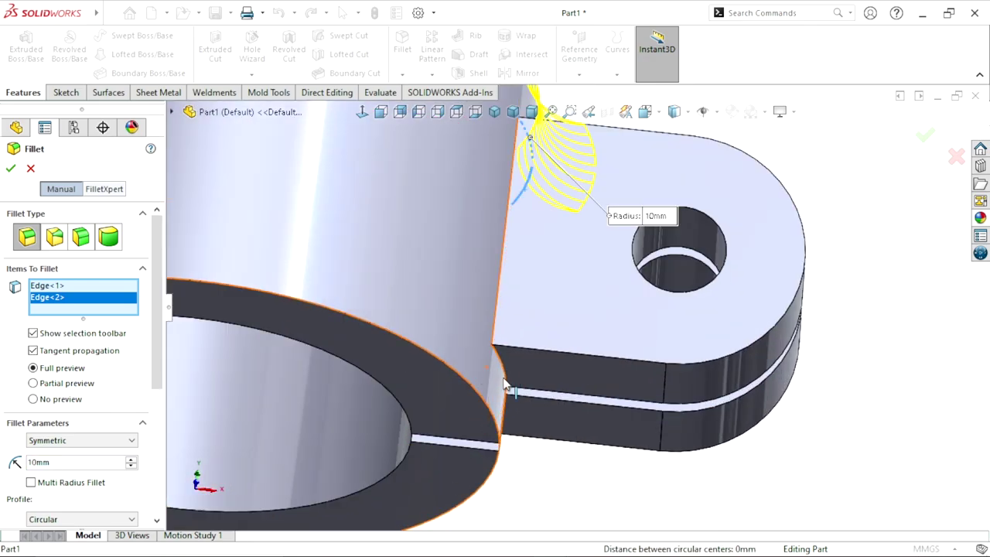
{"action": "left_click", "coordinate": [517, 435]}
{"action": "middle_click_drag", "start_coordinate": [554, 444], "coordinate": [495, 425]}
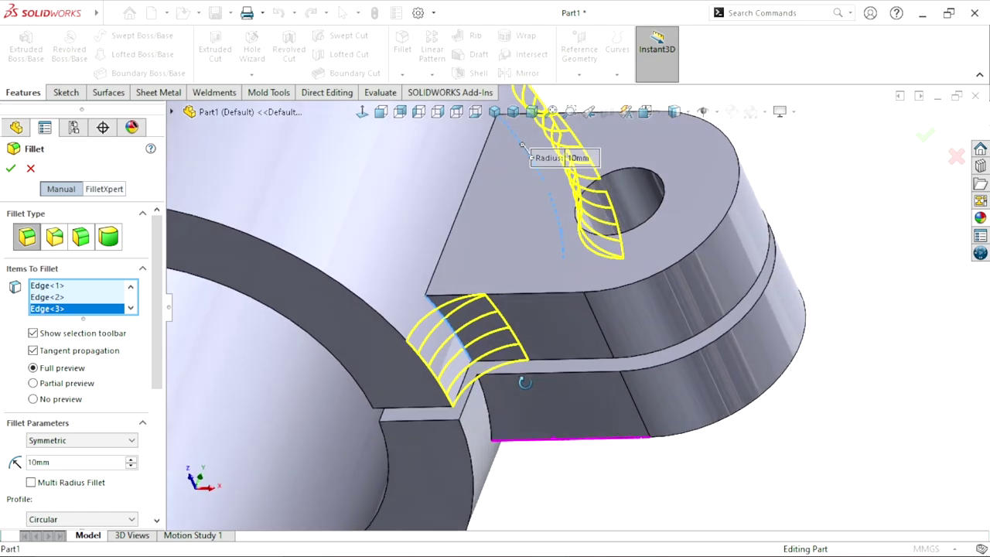
{"action": "left_click", "coordinate": [477, 424]}
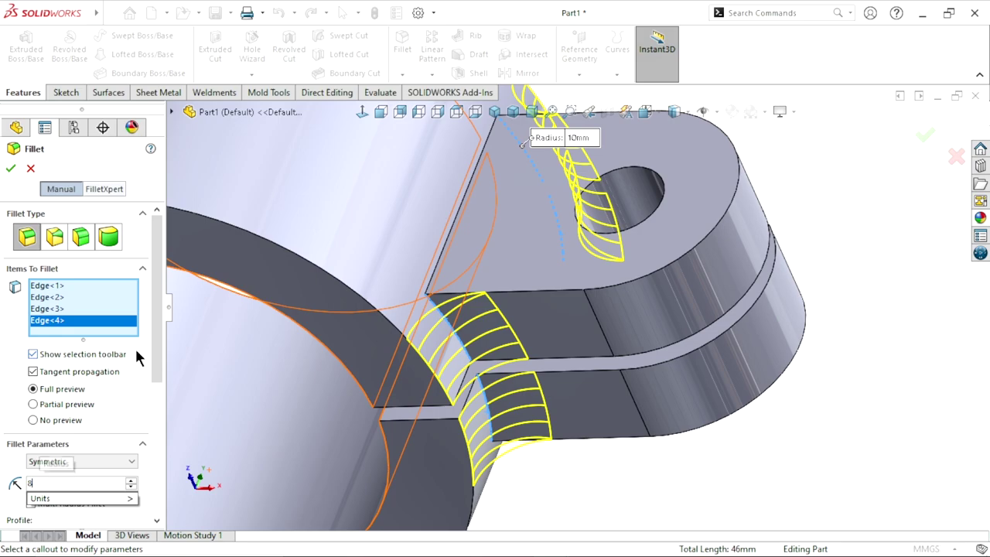
- Apply an 8mm fillet radius, return to isometric view, and restart Fillet
{"action": "type", "text": "8"}
{"action": "key", "text": "Return"}
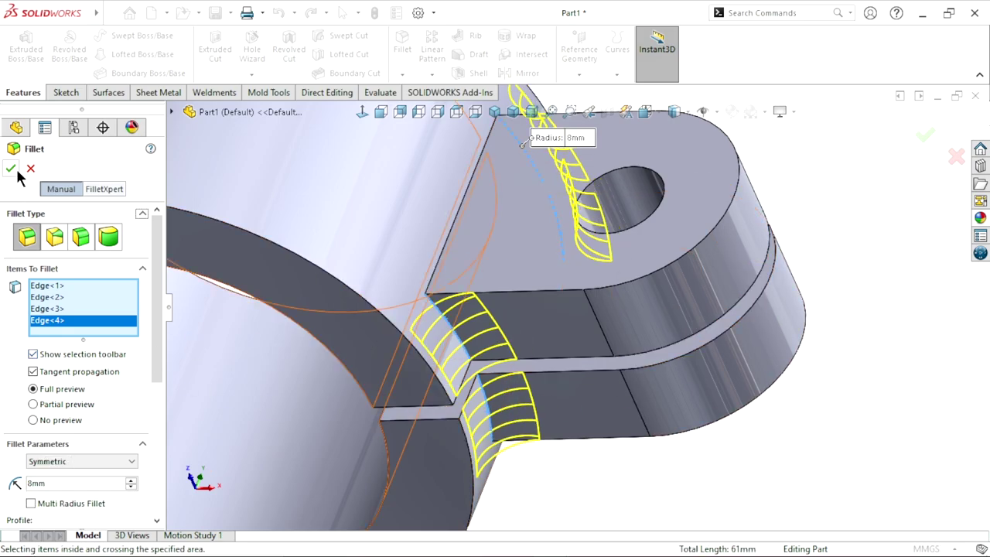
{"action": "left_click", "coordinate": [12, 169]}
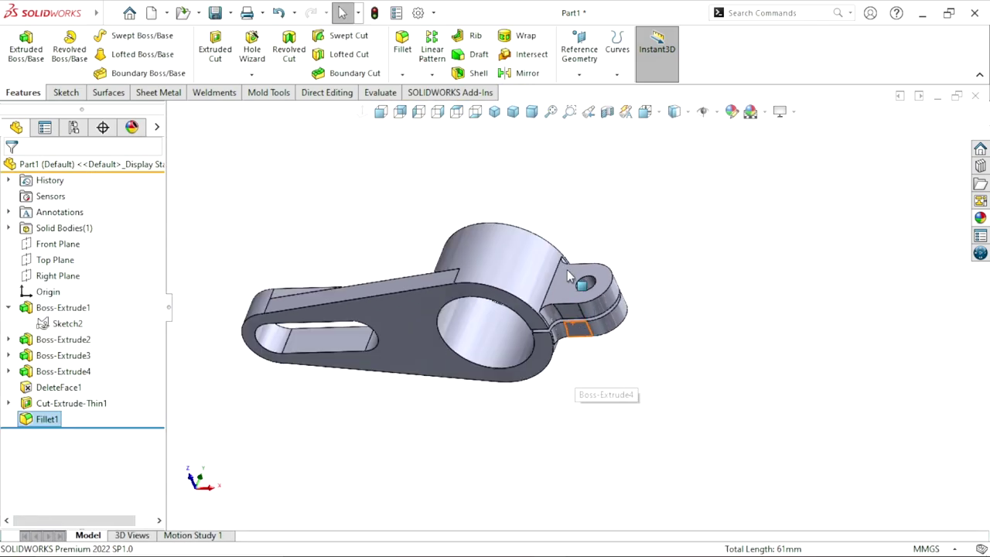
{"action": "key", "text": "ctrl+7"}
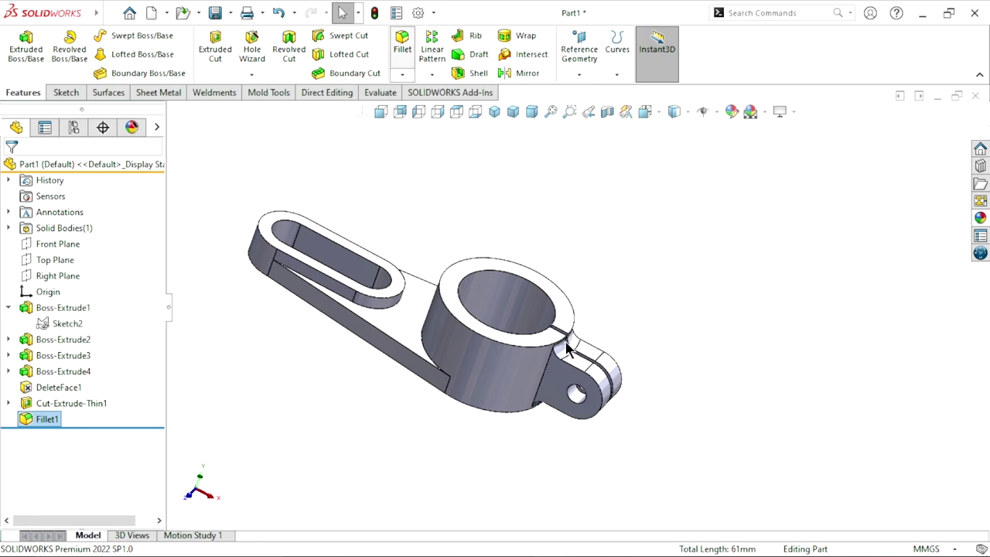
{"action": "key", "text": "Return"}
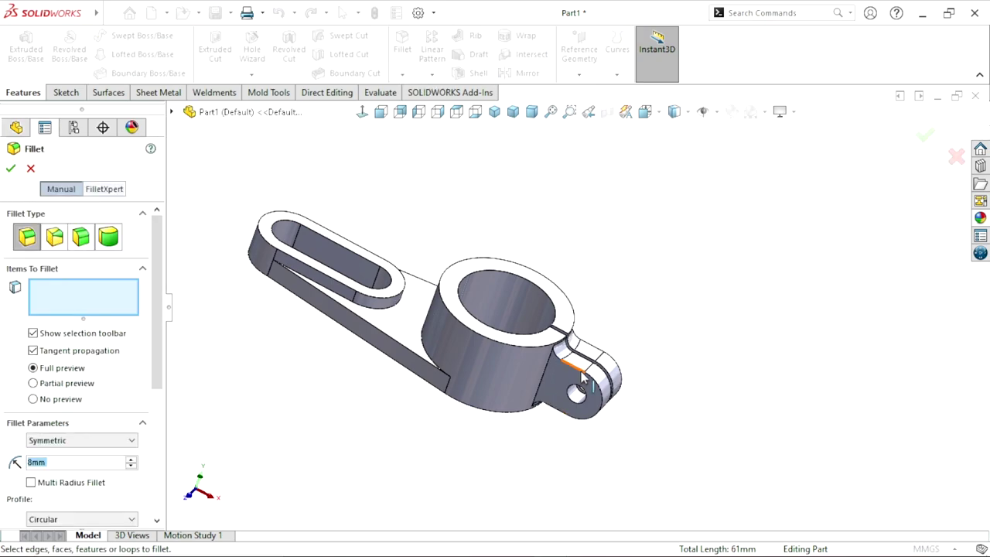
- Round the two edges at the base of the lug with a 5mm fillet
{"action": "type", "text": "5"}
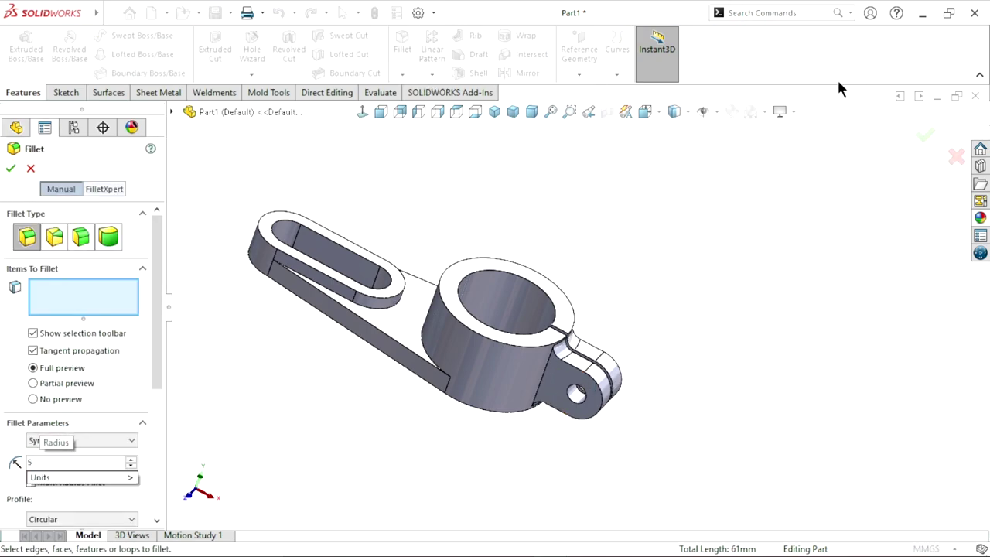
{"action": "key", "text": "Return"}
{"action": "scroll", "coordinate": [559, 384], "scroll_direction": "down", "scroll_amount": 3}
{"action": "scroll", "coordinate": [546, 348], "scroll_direction": "down", "scroll_amount": 2}
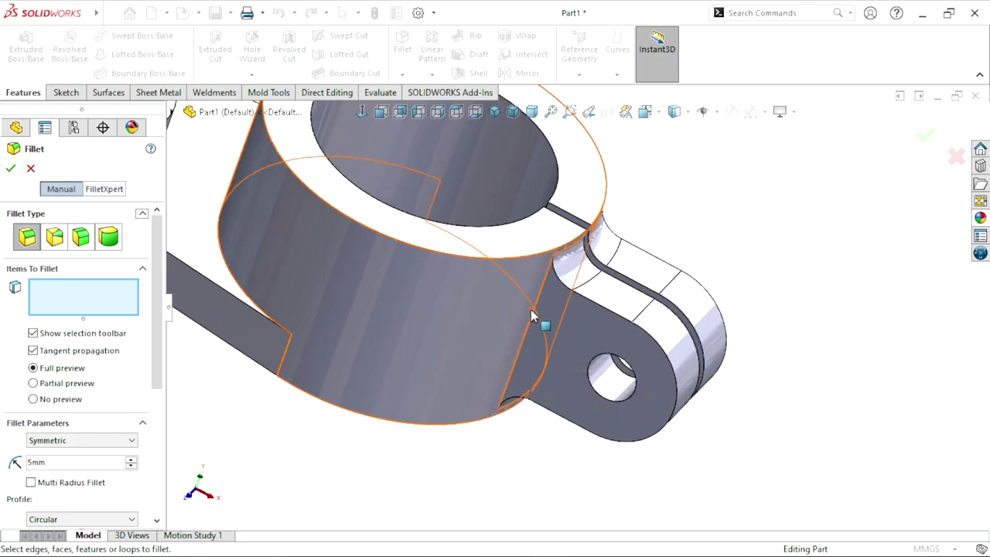
{"action": "left_click", "coordinate": [531, 312]}
{"action": "middle_click_drag", "start_coordinate": [691, 283], "coordinate": [734, 240]}
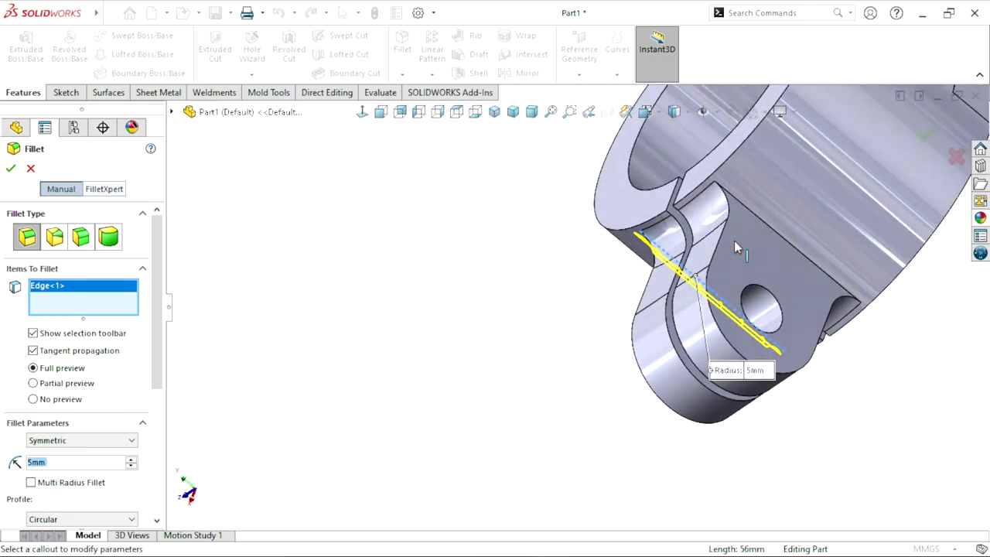
{"action": "left_click", "coordinate": [759, 241]}
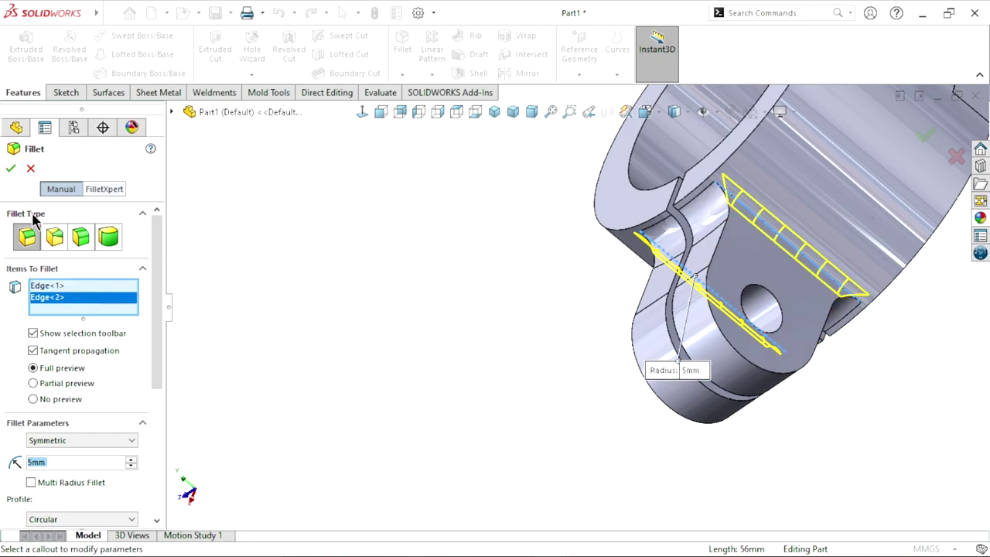
{"action": "left_click", "coordinate": [11, 169]}
{"action": "left_click", "coordinate": [494, 111]}
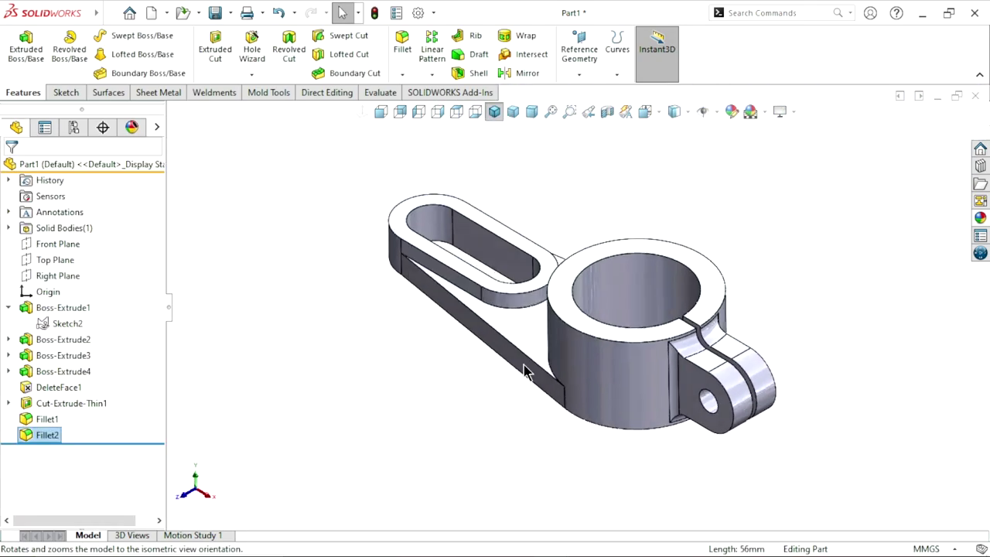
{"action": "mouse_move", "coordinate": [647, 459]}
{"action": "middle_mouse_down"}
{"action": "mouse_move", "coordinate": [763, 316]}
{"action": "mouse_move", "coordinate": [546, 419]}
{"action": "mouse_move", "coordinate": [691, 292]}
{"action": "mouse_move", "coordinate": [718, 389]}
{"action": "mouse_move", "coordinate": [724, 245]}
{"action": "mouse_move", "coordinate": [723, 304]}
{"action": "mouse_move", "coordinate": [531, 354]}
{"action": "middle_mouse_up"}
{"action": "scroll", "coordinate": [530, 354], "scroll_direction": "up", "scroll_amount": 2}
{"action": "scroll", "coordinate": [530, 354], "scroll_direction": "down", "scroll_amount": 4}
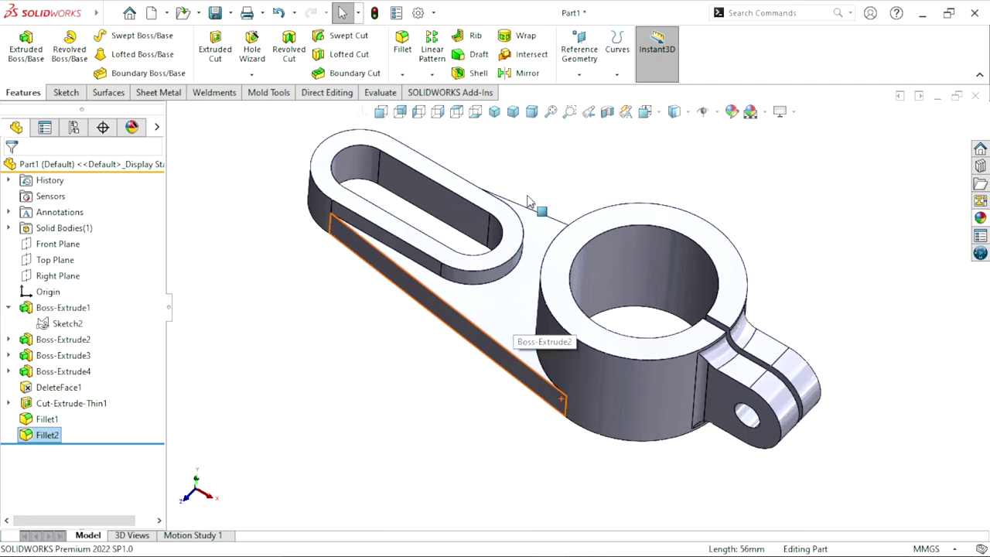
{"action": "left_click", "coordinate": [497, 111]}
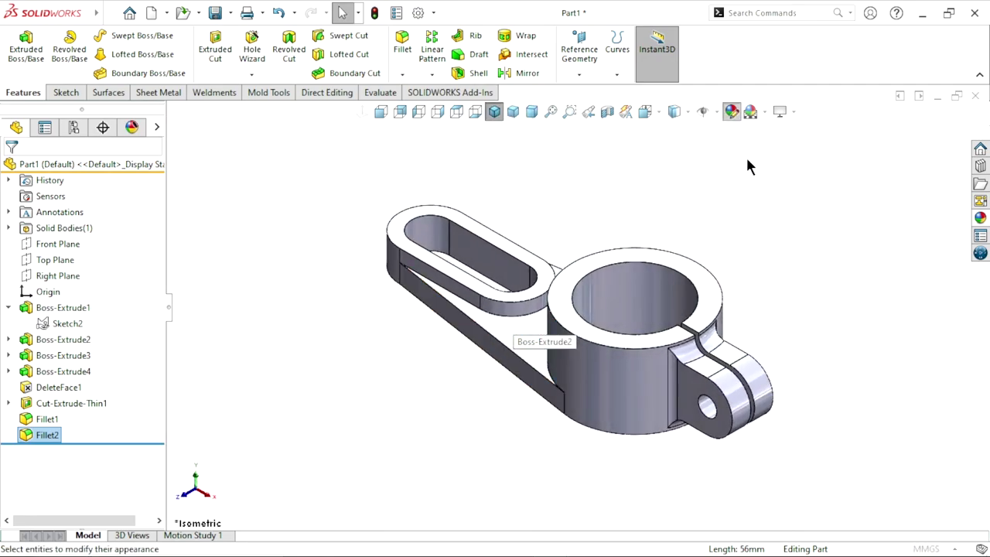
- Try magenta on the fillet face only, then discard that color
{"action": "left_click", "coordinate": [732, 112]}
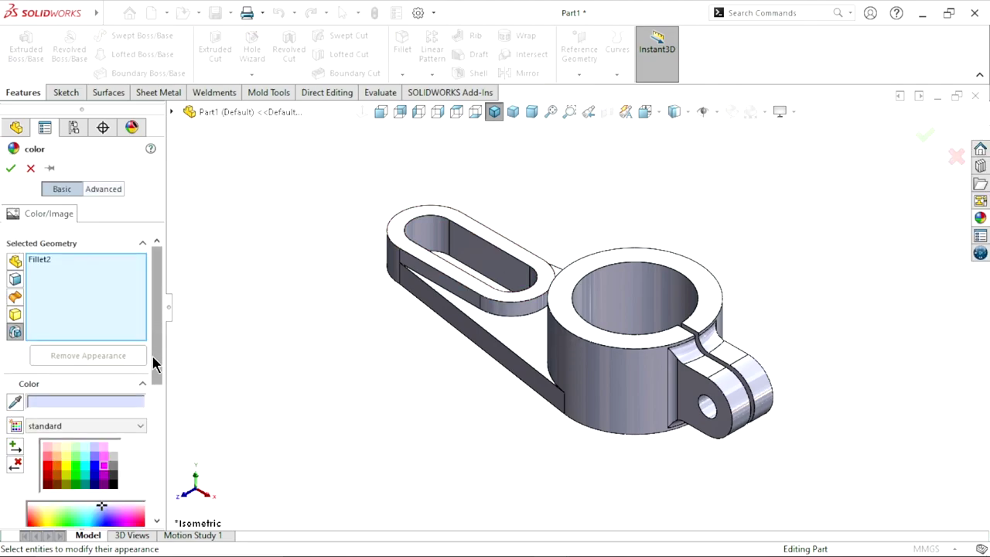
{"action": "left_click_drag", "start_coordinate": [154, 362], "coordinate": [152, 457]}
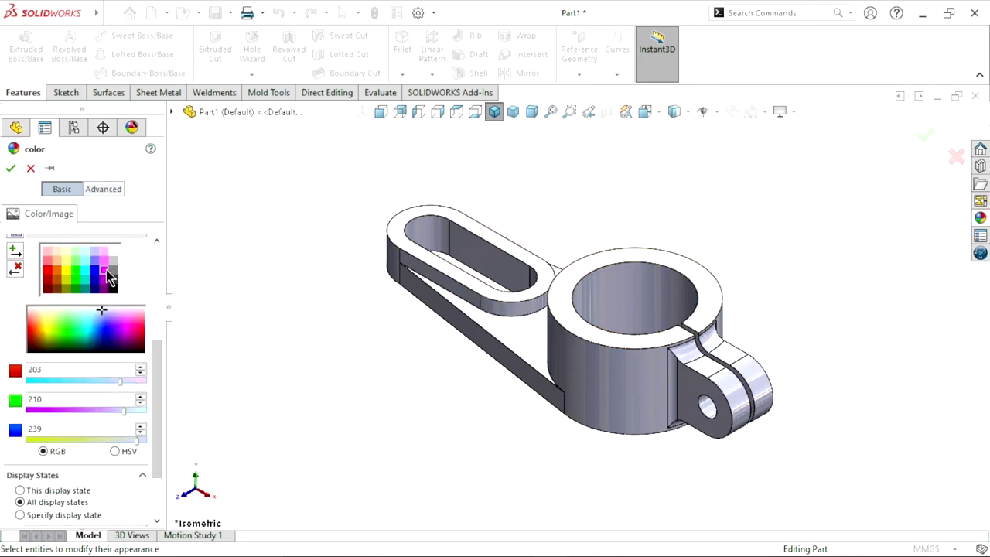
{"action": "left_click", "coordinate": [105, 272]}
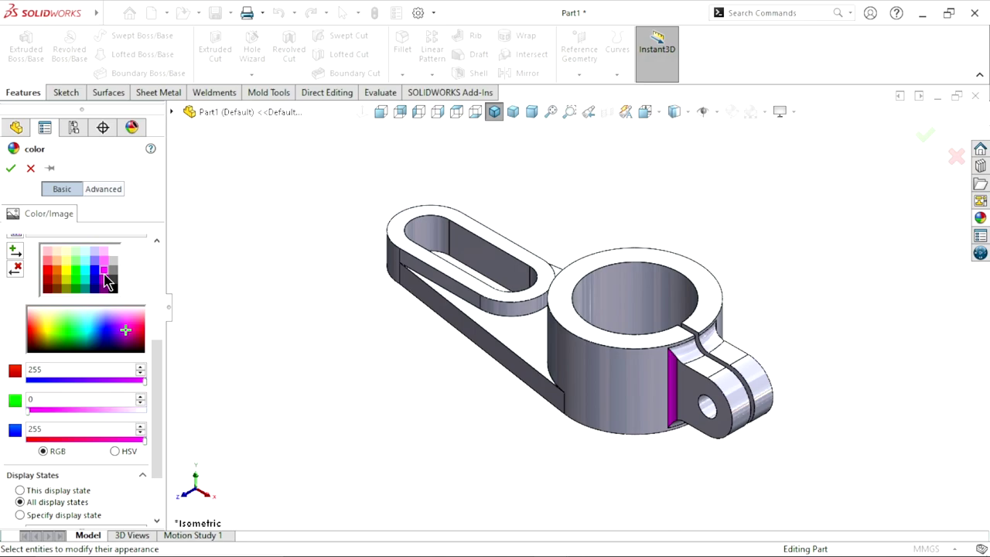
{"action": "left_click", "coordinate": [31, 168]}
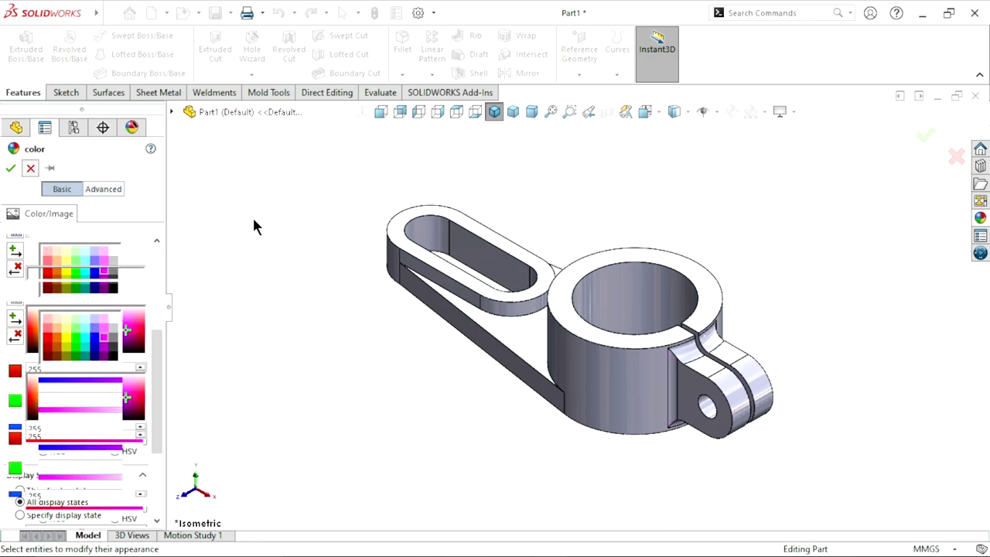
- Apply the magenta appearance to the entire Part1
{"action": "left_click", "coordinate": [34, 165]}
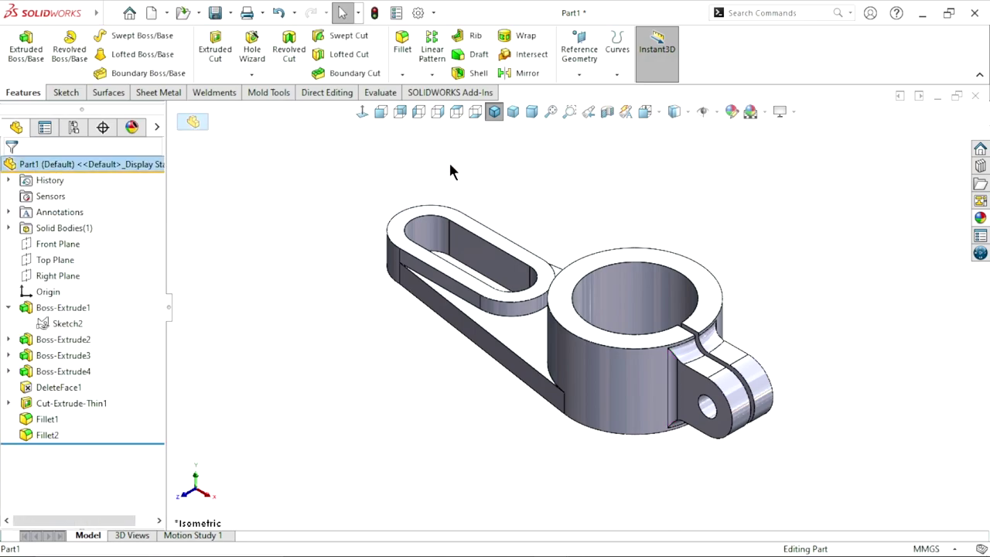
{"action": "left_click", "coordinate": [731, 112]}
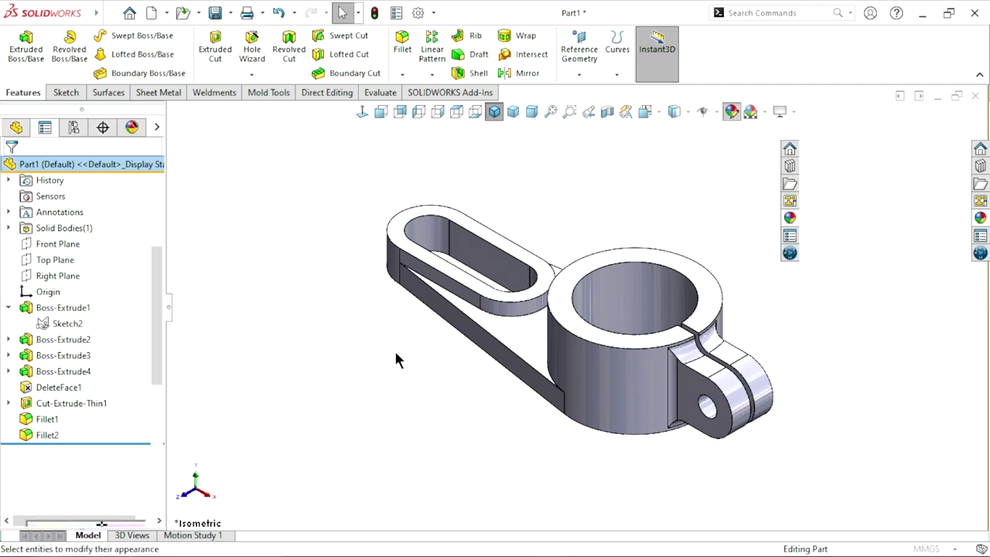
{"action": "left_click", "coordinate": [104, 468]}
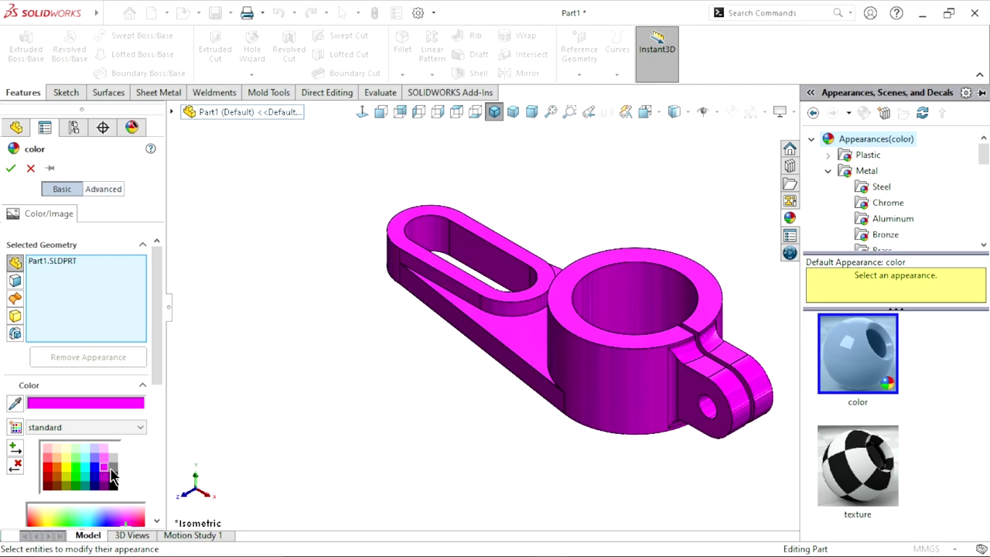
{"action": "key", "text": "Return"}
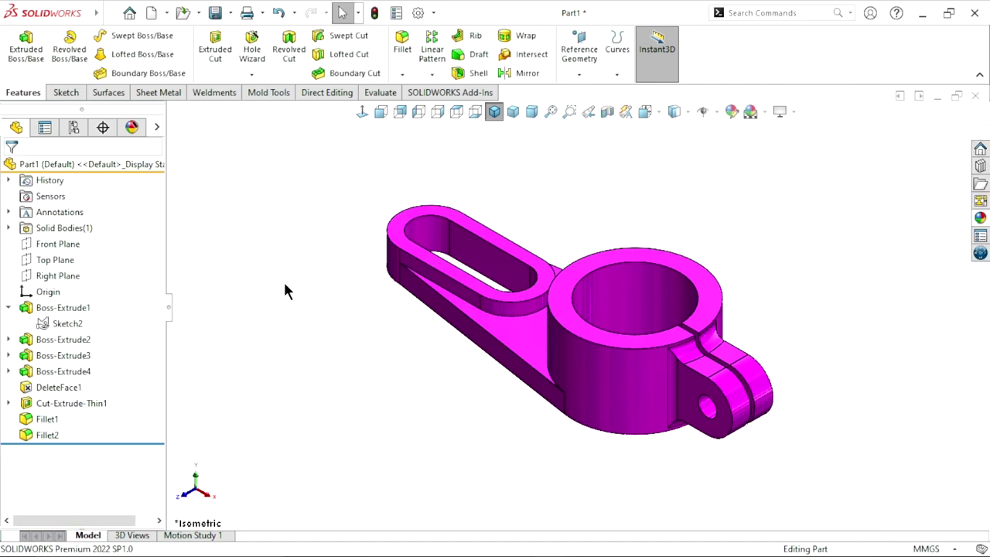
{"action": "left_click", "coordinate": [514, 111]}
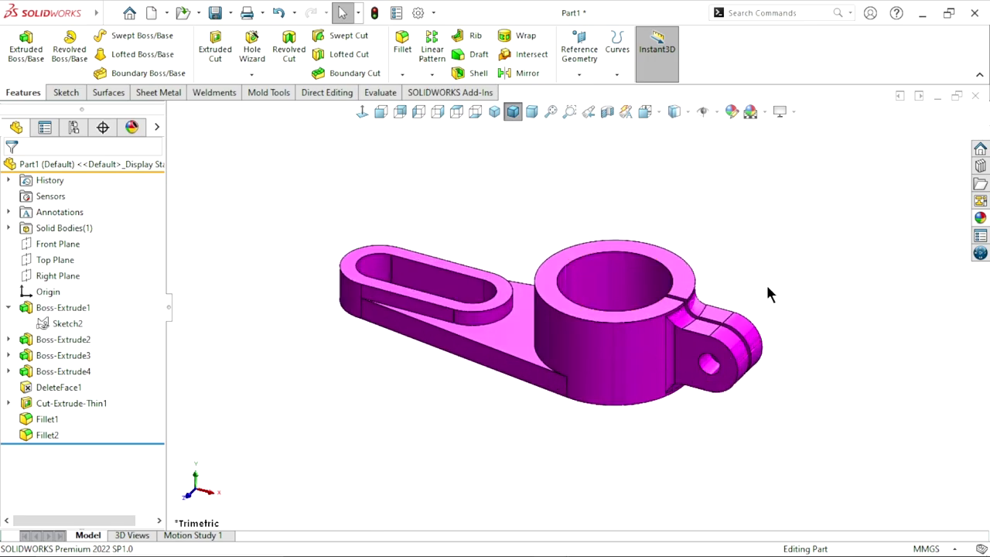
{"action": "middle_click_drag", "start_coordinate": [766, 282], "coordinate": [811, 407]}
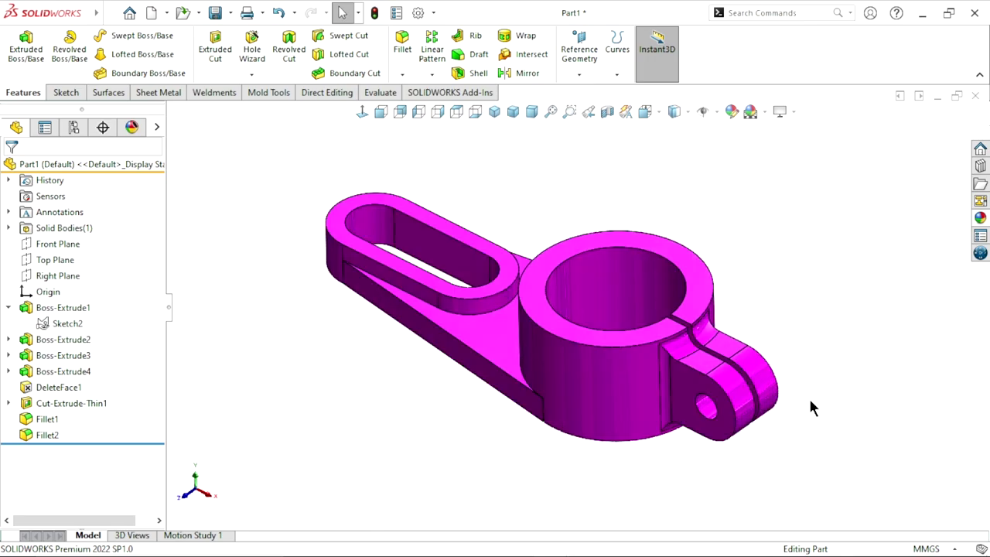